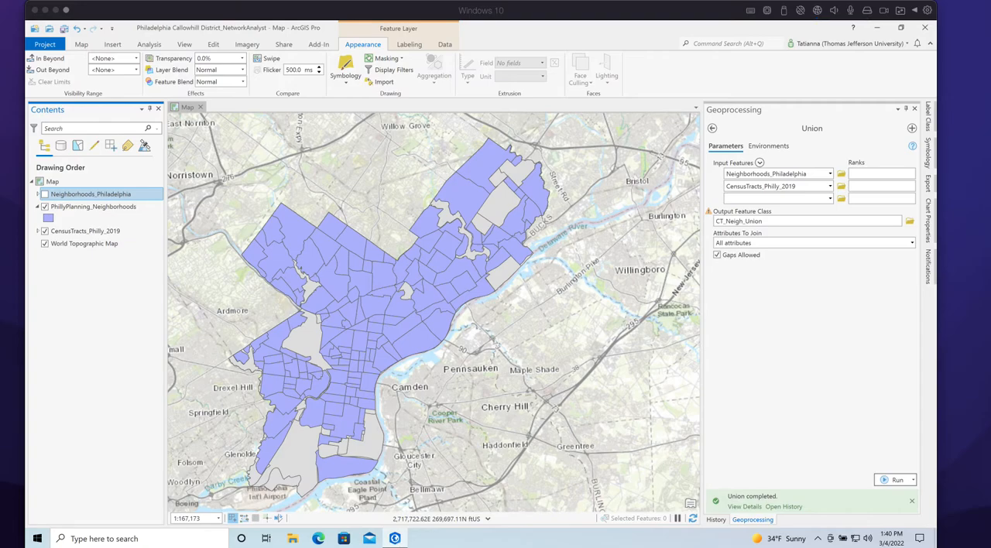
Collapse the legend of PhillyPlanning_Neighborhoods and toggle the layer off and on to compare it with the census tracts
click(40, 210)
click(39, 210)
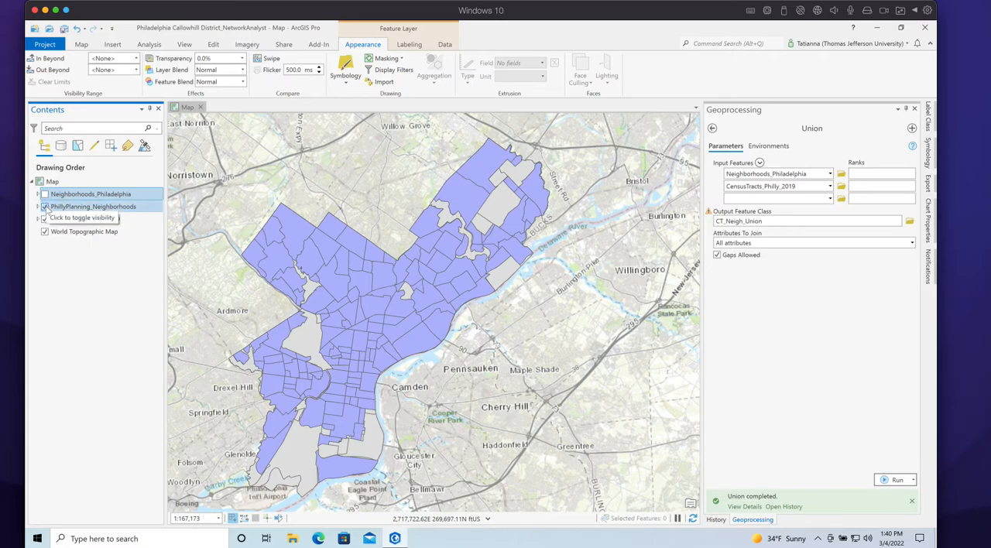
click(45, 207)
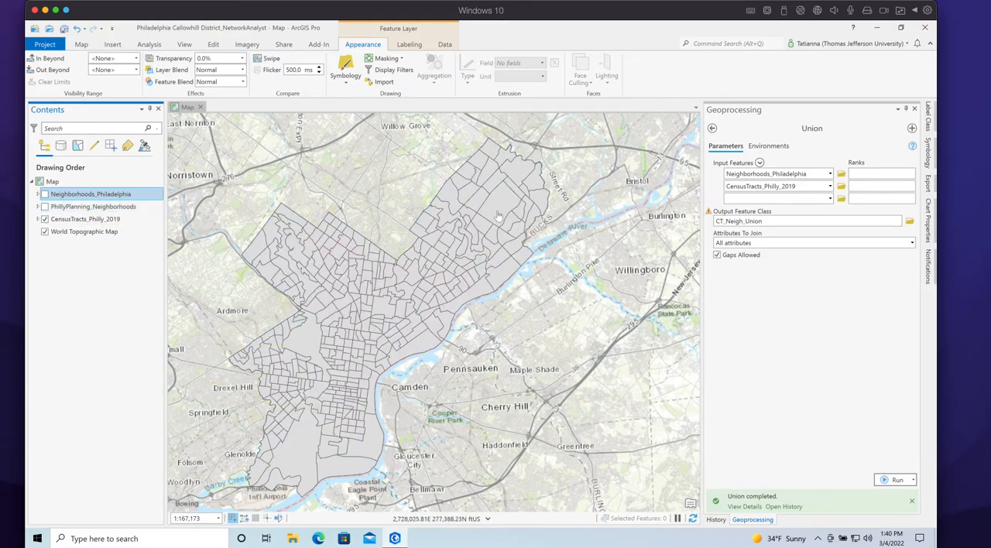
click(45, 207)
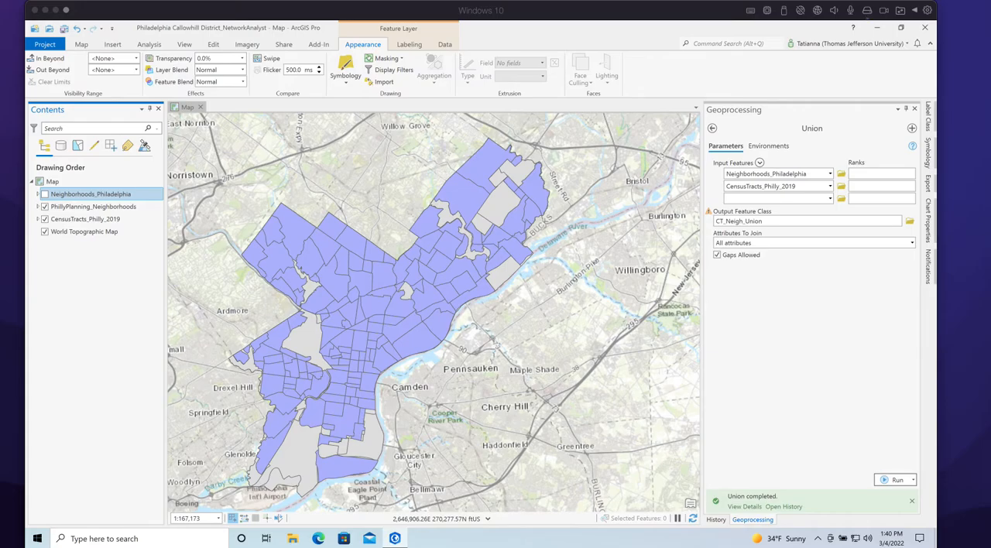
Switch to the browser and examine the title, year and source of the Philadelphia Planning - Neighborhoods dataset on PASDA
drag(0, 12, 658, 12)
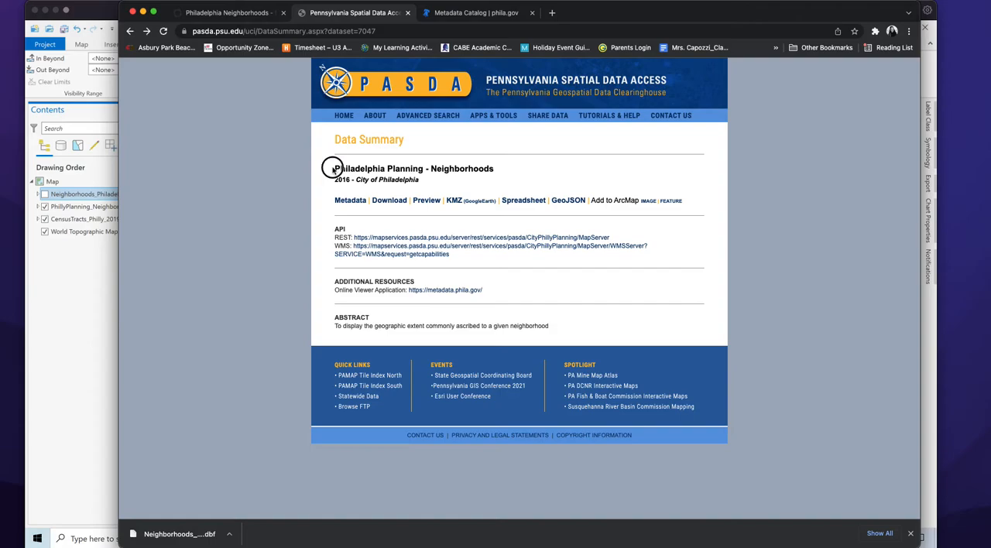
drag(332, 169, 495, 166)
drag(335, 180, 453, 189)
click(372, 181)
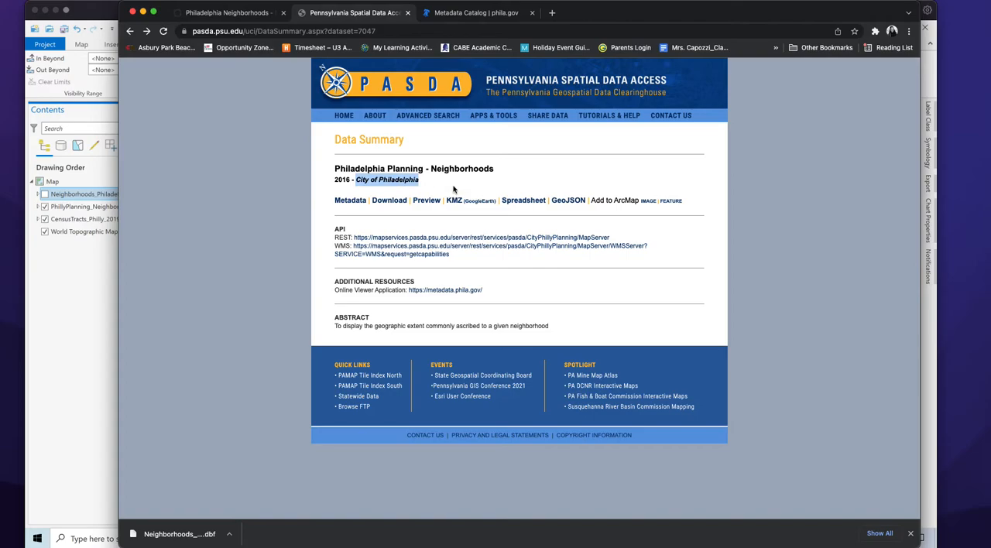
Open the dataset's metadata and read the start of the abstract, highlighting the organization that created the neighborhood layer
click(357, 202)
scroll(425, 223, down, 1)
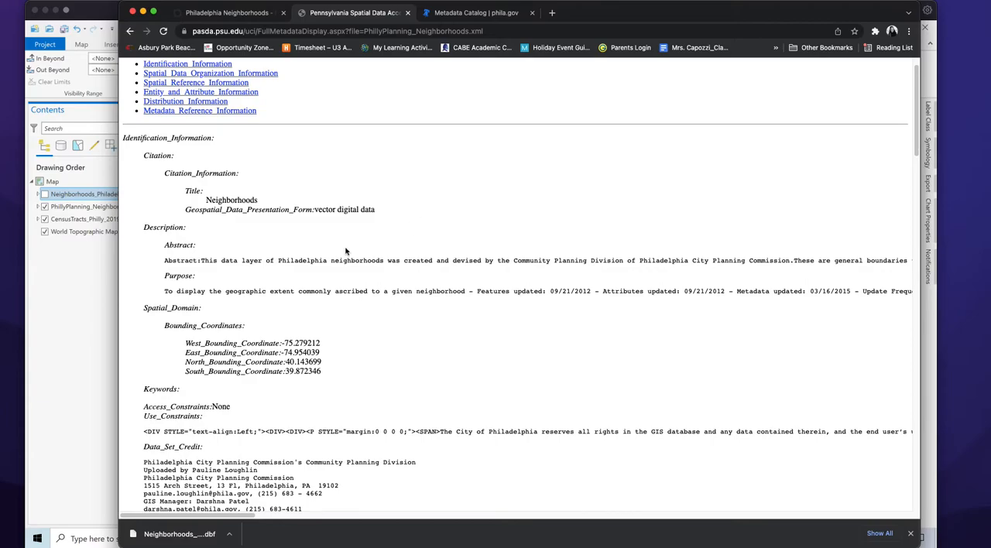
drag(168, 245, 191, 244)
scroll(286, 292, down, 1)
scroll(287, 292, down, 1)
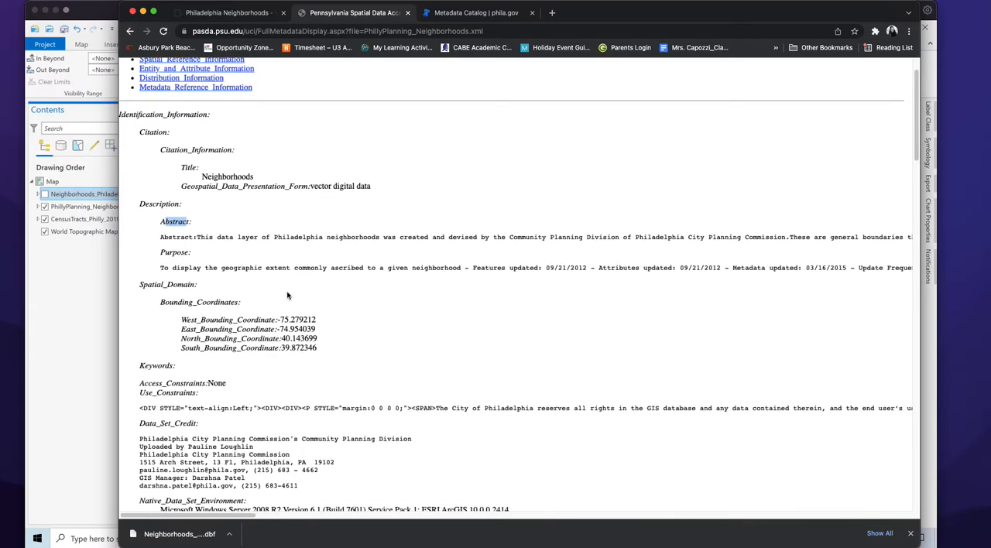
scroll(288, 295, right, 2)
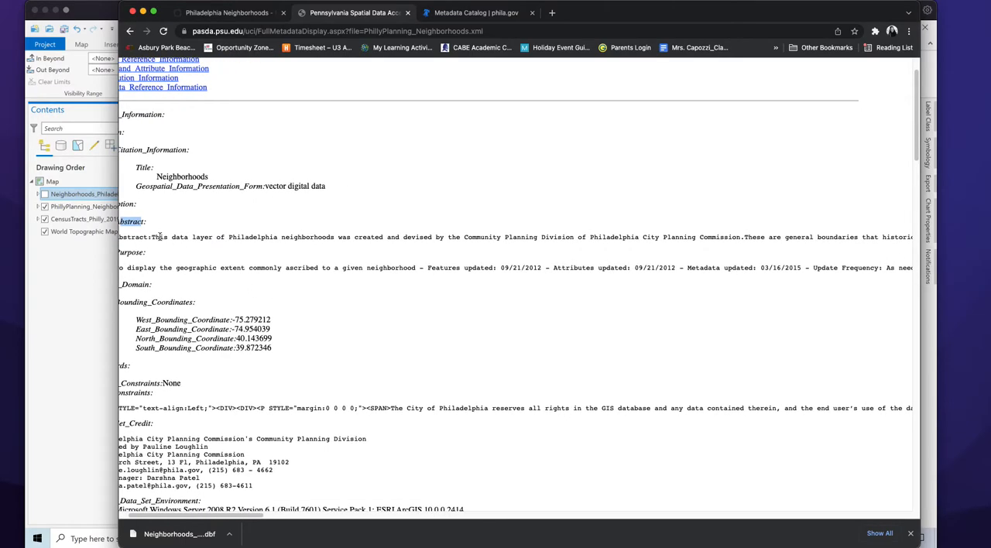
scroll(248, 278, right, 4)
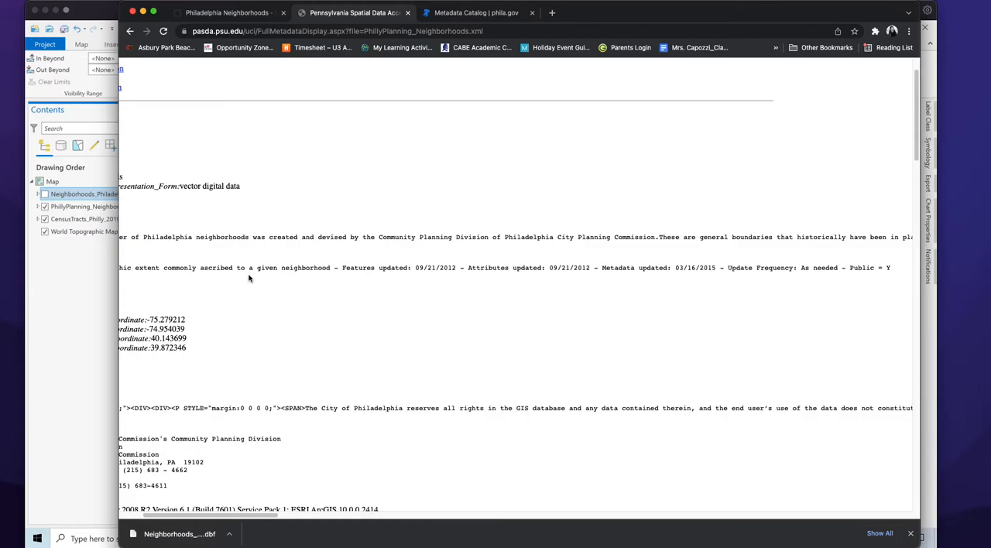
scroll(345, 245, right, 2)
scroll(379, 247, right, 5)
scroll(378, 247, right, 4)
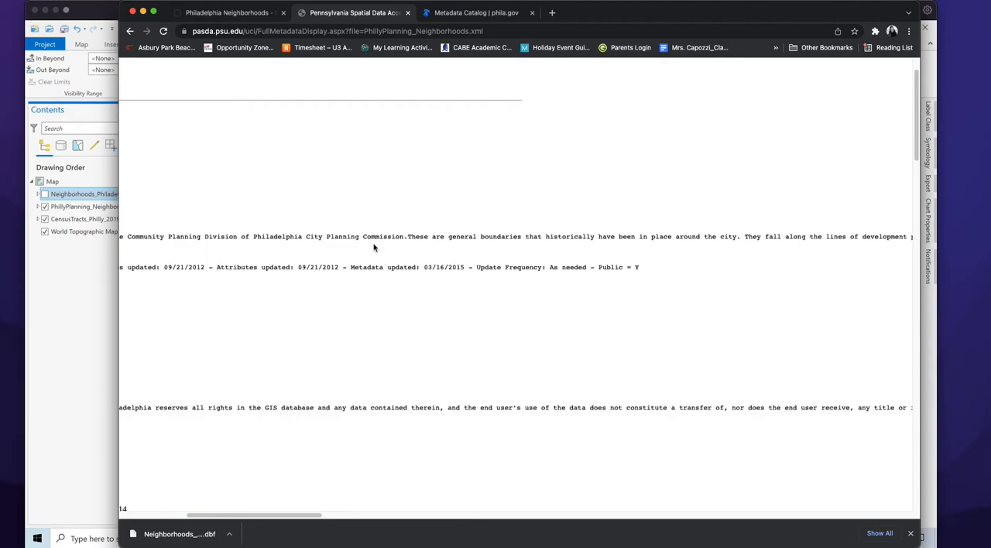
drag(253, 236, 403, 239)
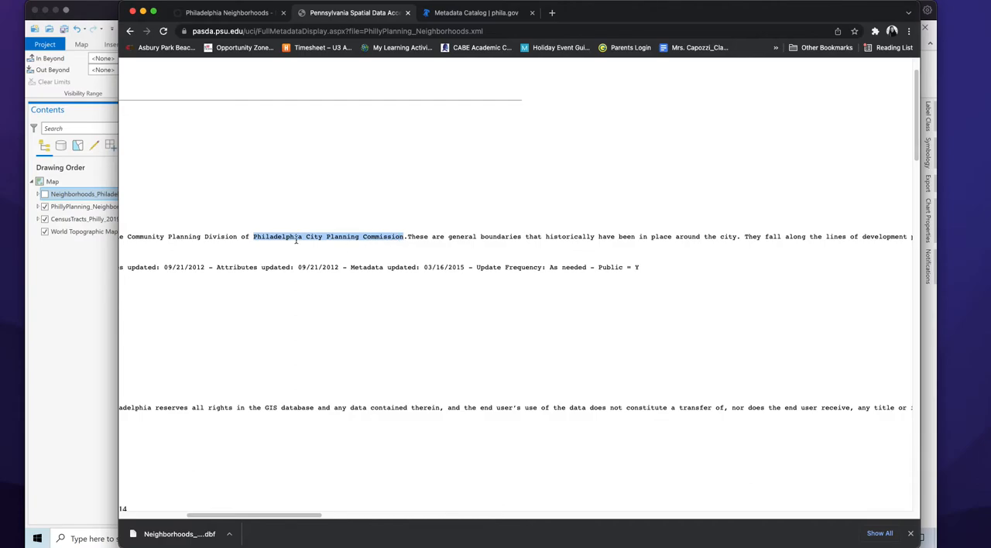
Read the rest of the metadata abstract on how the neighborhood boundaries are defined and return to the data summary
scroll(526, 260, right, 4)
scroll(480, 260, right, 3)
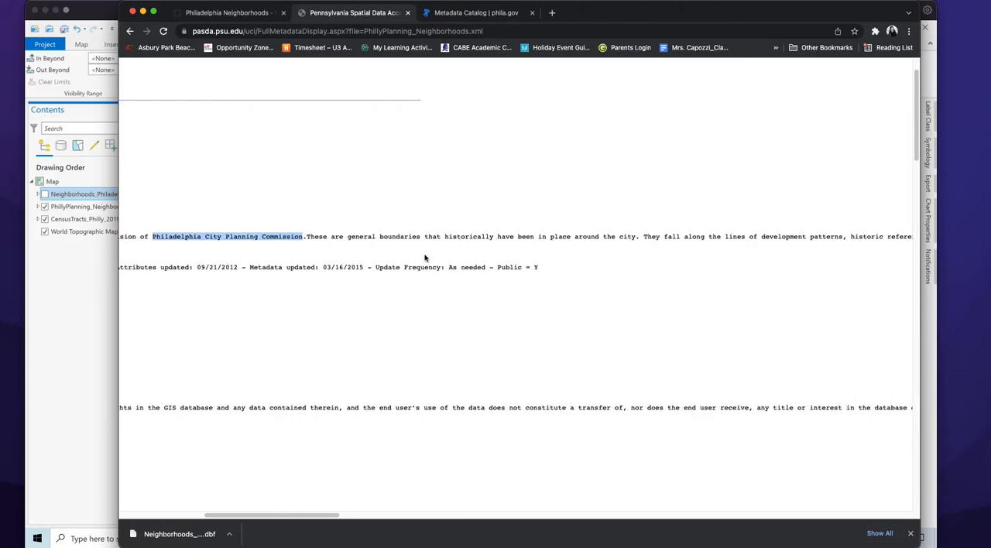
scroll(526, 239, right, 8)
scroll(525, 239, right, 10)
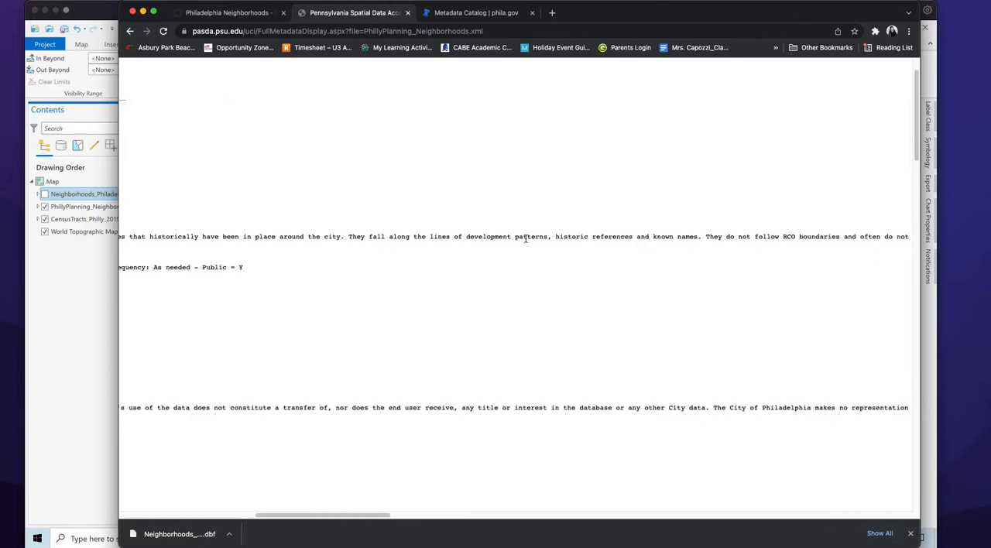
scroll(525, 239, right, 7)
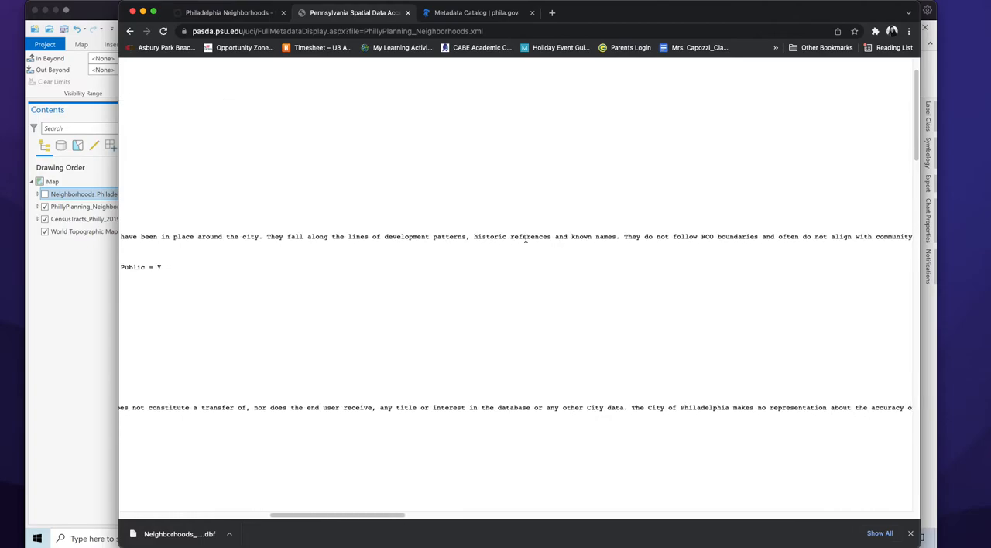
scroll(526, 239, right, 7)
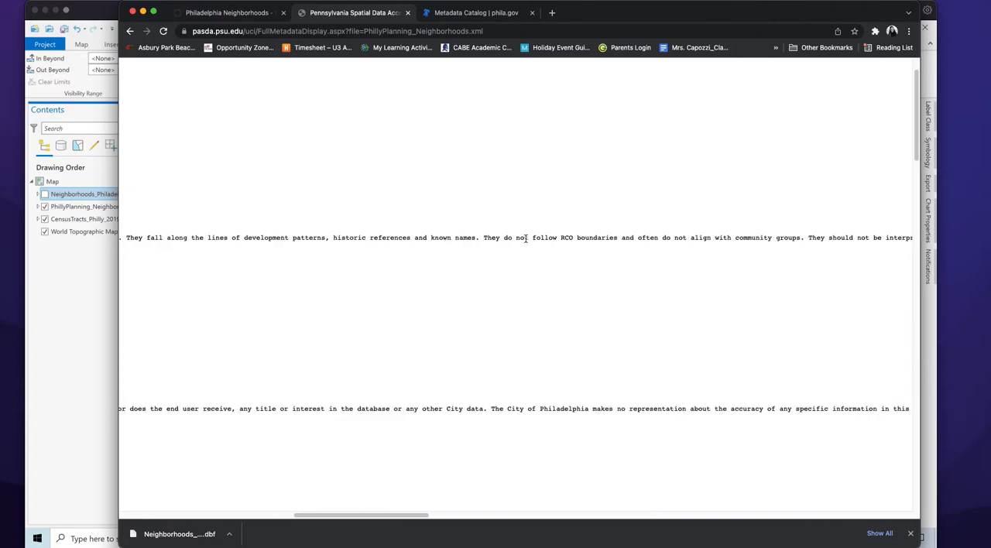
scroll(525, 239, right, 6)
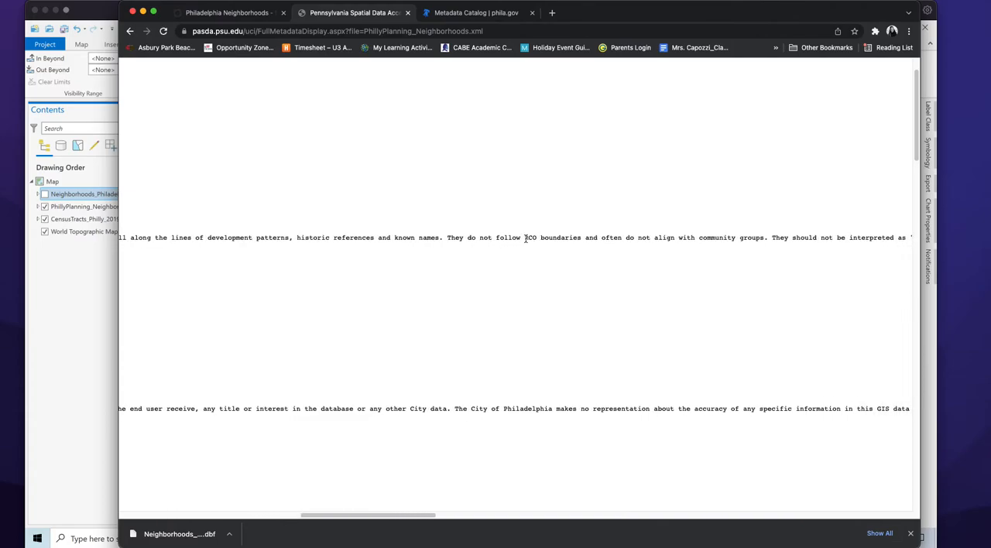
scroll(525, 239, right, 3)
scroll(525, 239, right, 9)
scroll(526, 239, right, 3)
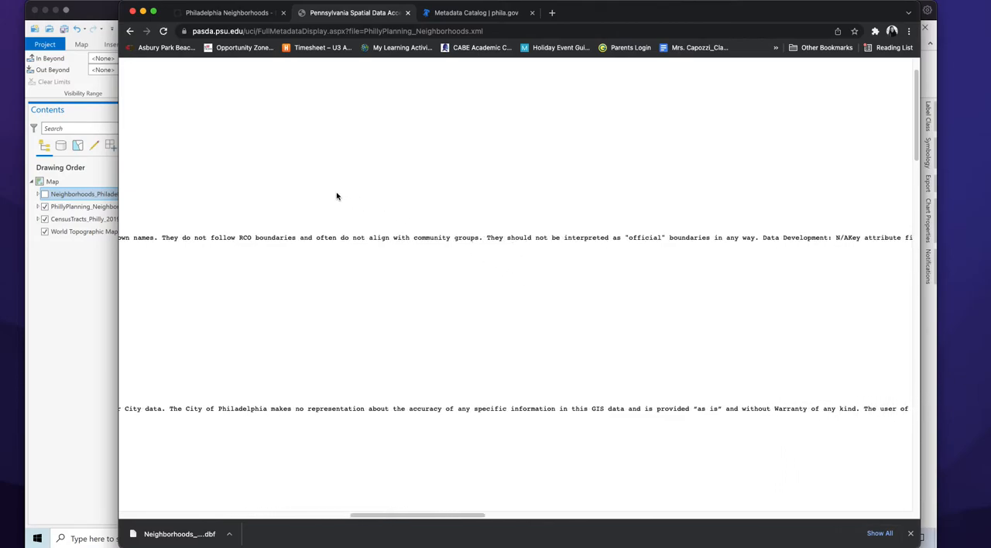
scroll(606, 320, left, 12)
scroll(606, 319, up, 3)
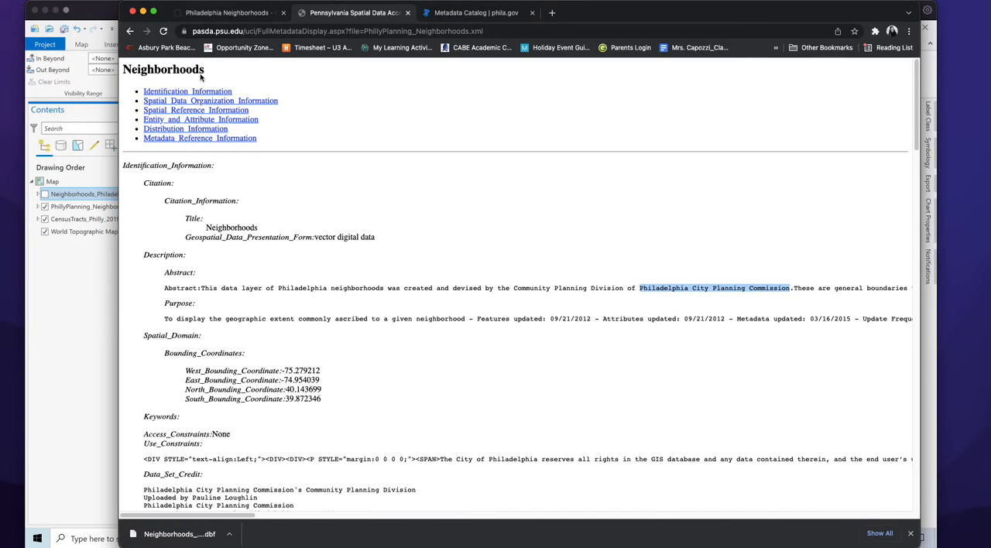
click(129, 31)
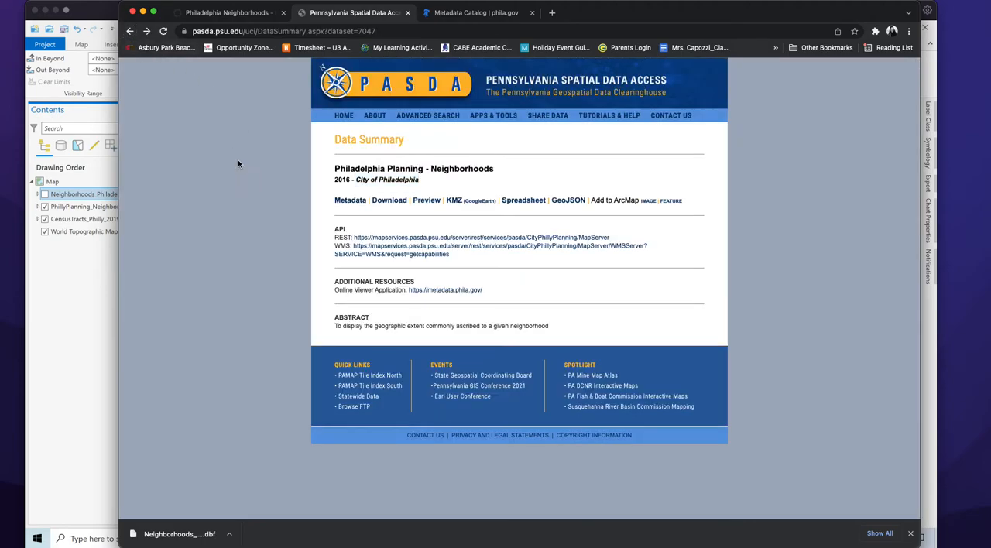
Open the OpenDataPhilly page for the Neighborhoods Shapefile and examine the neighborhood count and maintainer in its abstract
click(243, 14)
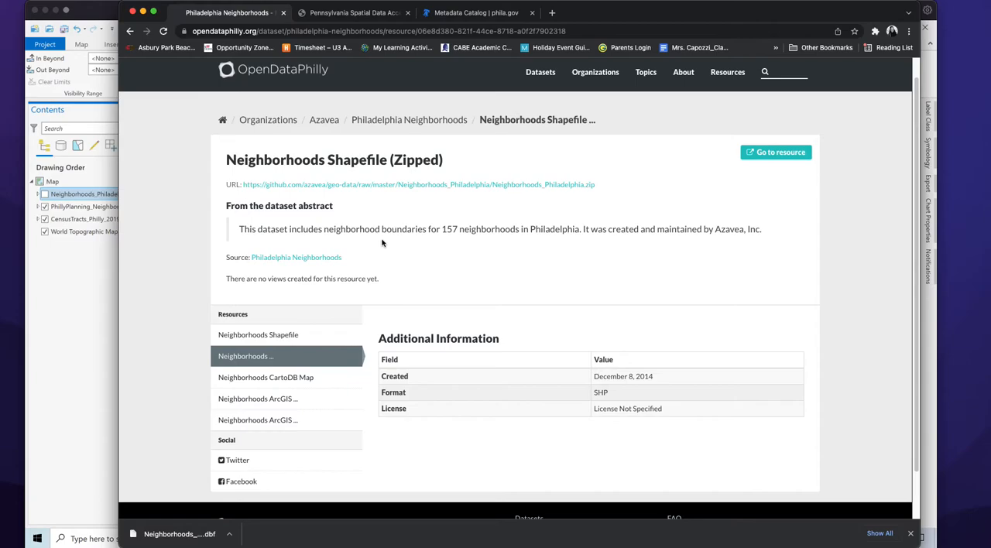
drag(442, 229, 596, 229)
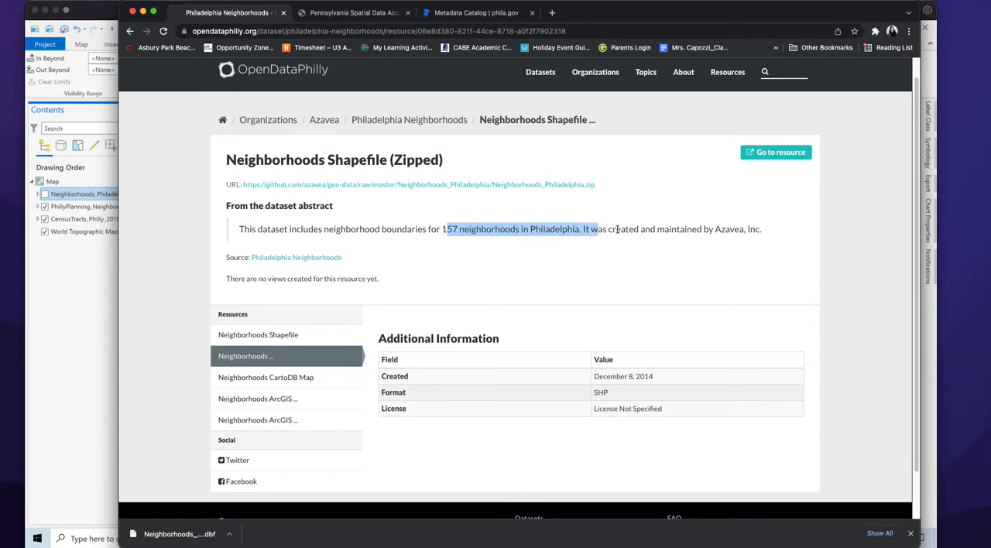
click(614, 229)
drag(713, 229, 768, 229)
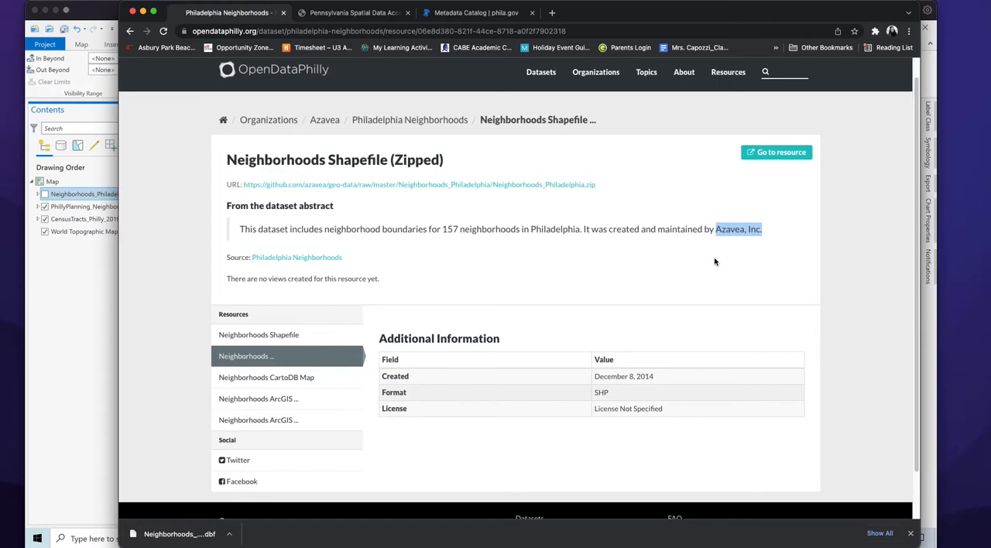
Switch back to ArcGIS Pro and toggle Neighborhoods_Philadelphia and PhillyPlanning_Neighborhoods to compare them, leaving both layers visible
double_click(616, 13)
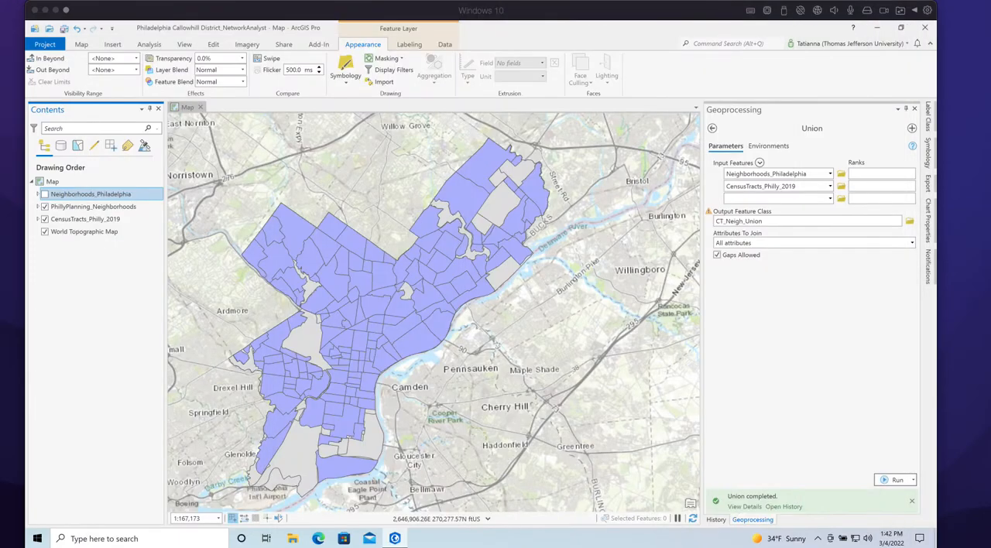
click(44, 207)
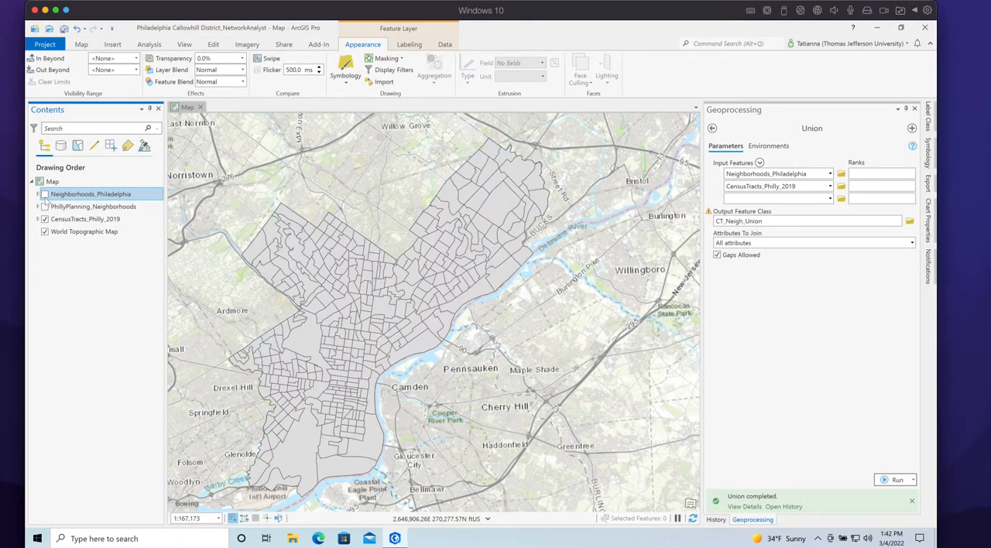
click(44, 194)
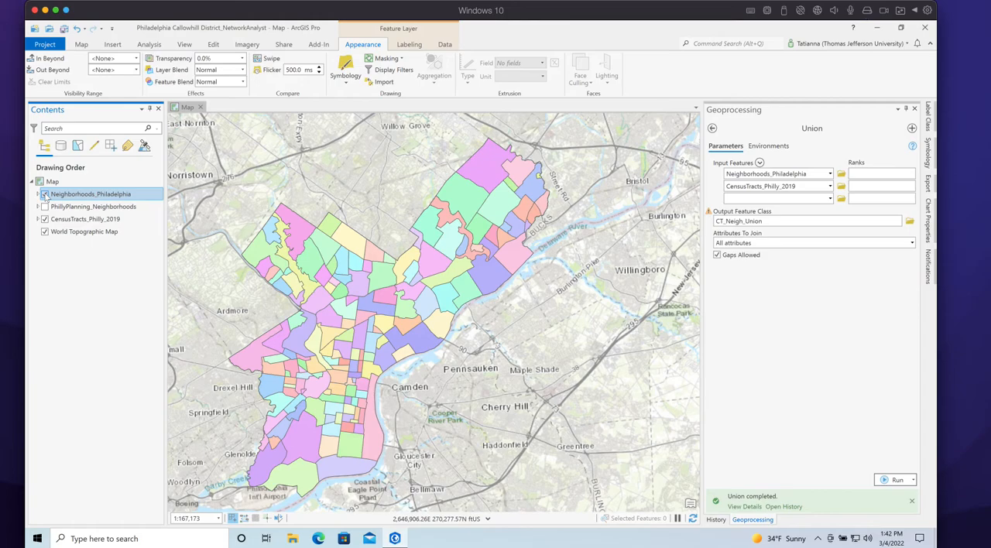
click(45, 195)
click(44, 194)
click(44, 194)
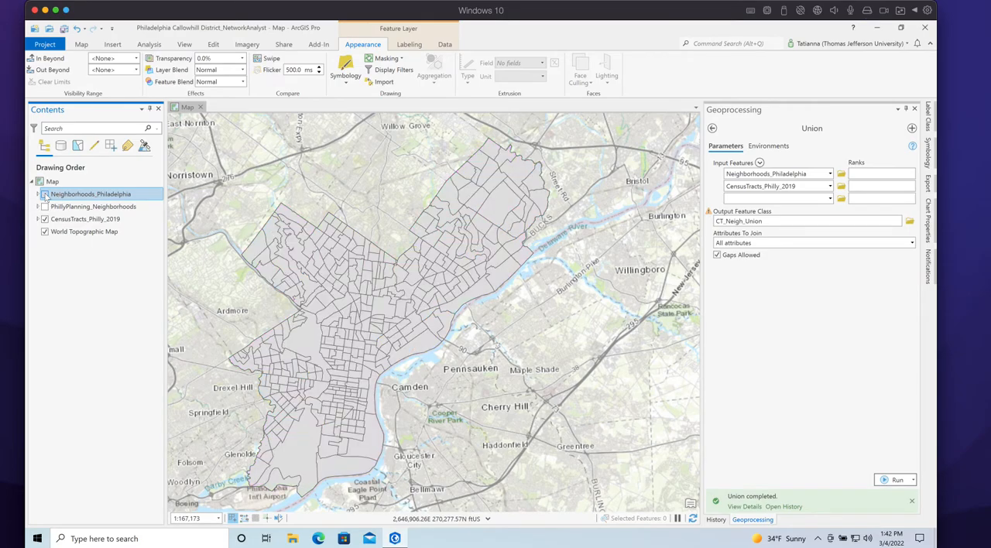
click(45, 194)
click(44, 195)
click(44, 195)
click(44, 194)
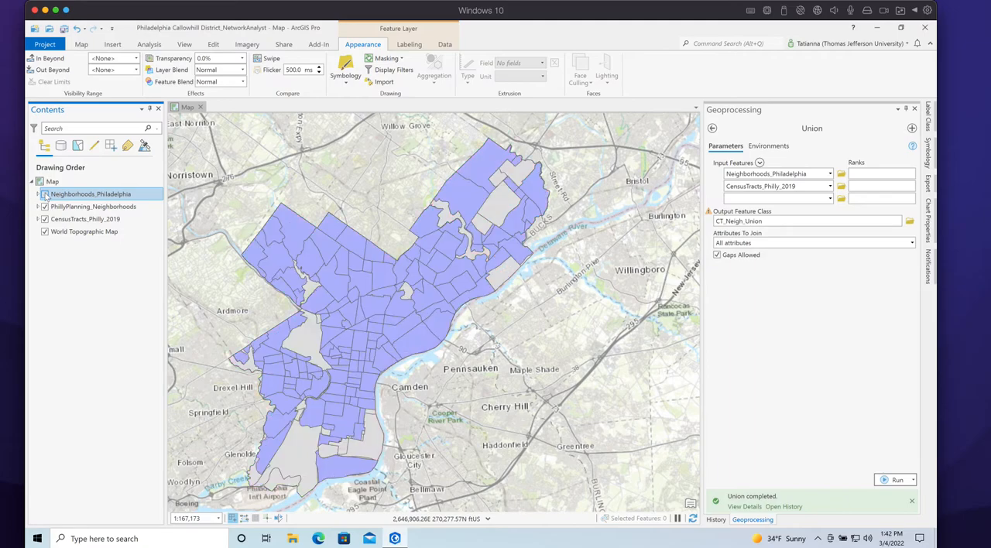
click(44, 195)
Remove the PhillyPlanning_Neighborhoods layer from the map and keep the Neighborhoods_Philadelphia legend collapsed
click(80, 205)
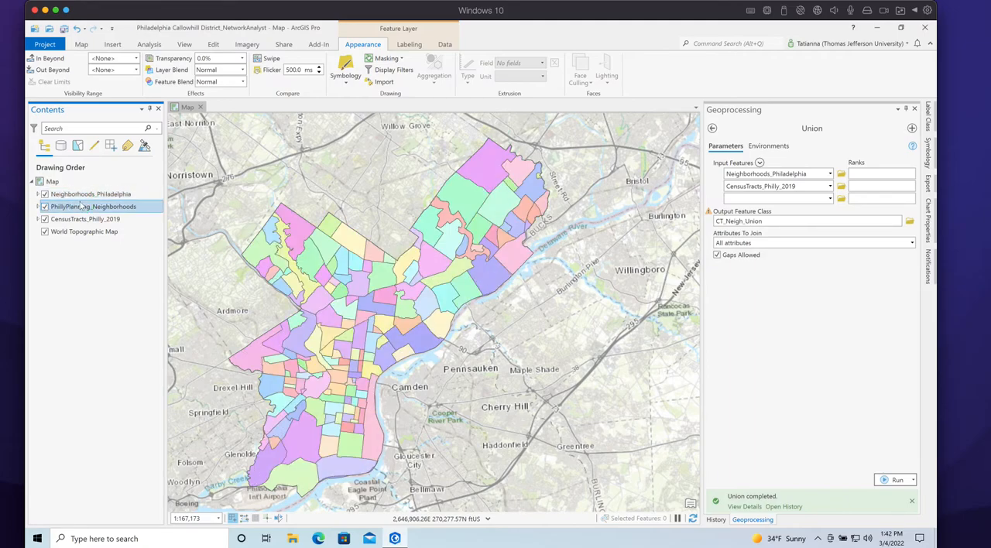
right_click(81, 206)
click(110, 180)
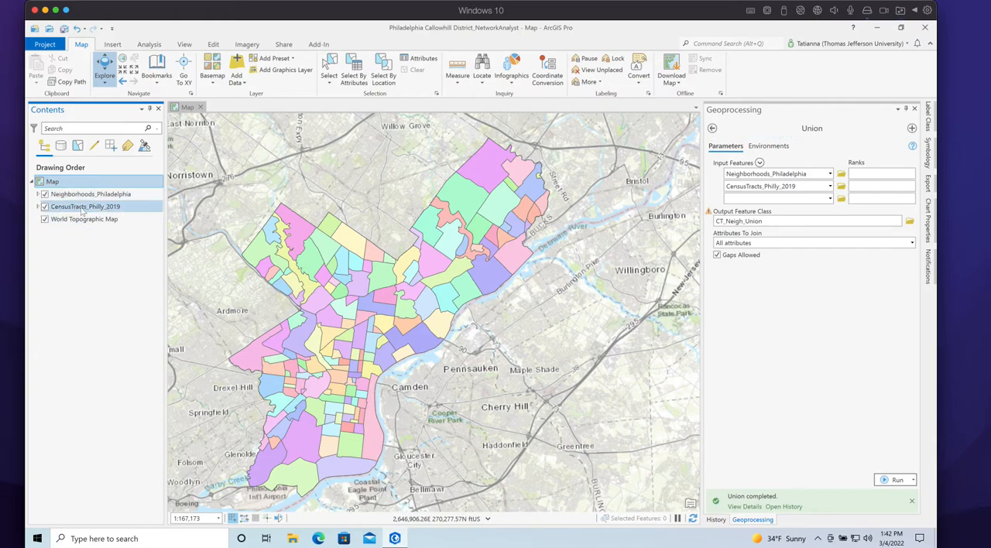
click(38, 194)
click(38, 194)
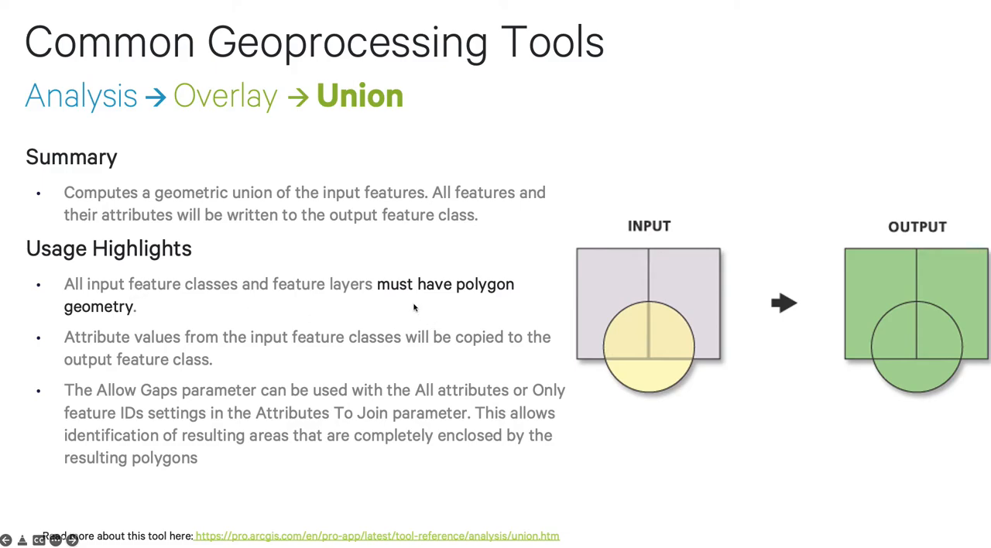
Return to ArcGIS Pro, search the geoprocessing tools for "union" and open a blank Union tool from Analysis Tools
key(super+Tab)
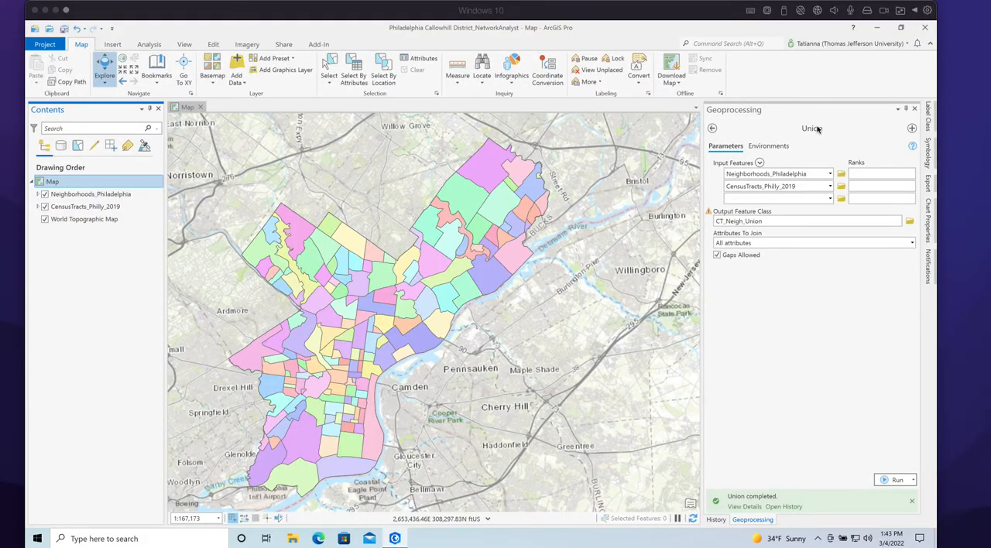
click(748, 186)
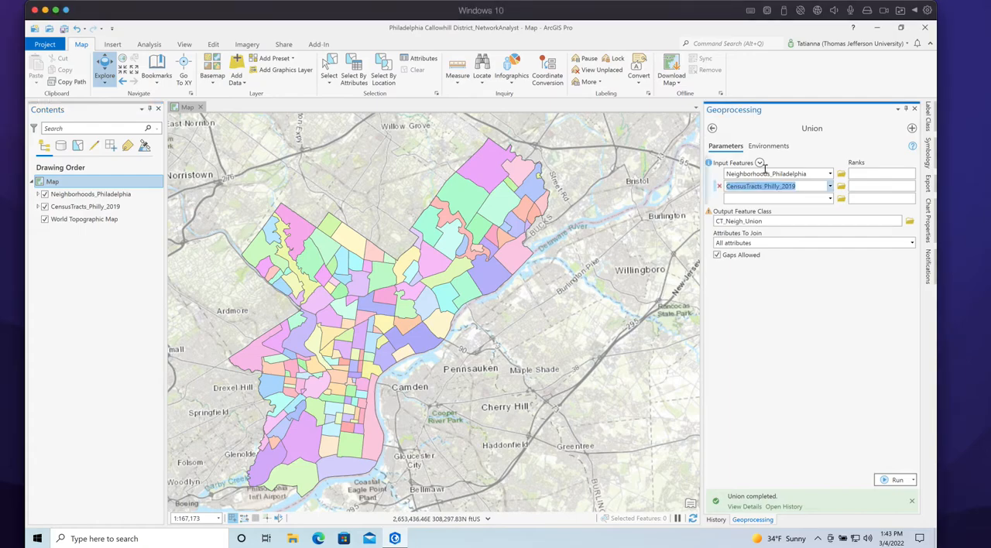
click(712, 128)
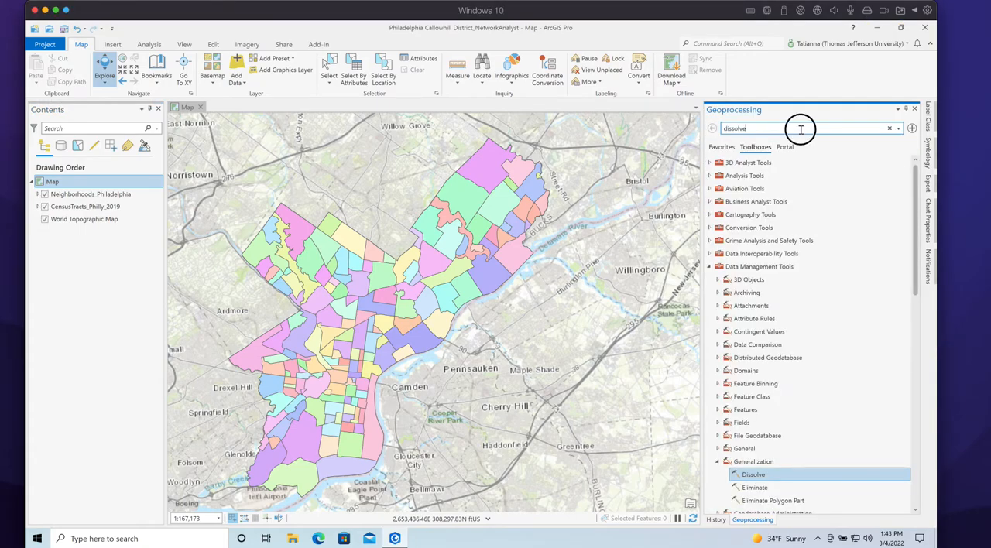
drag(800, 129, 701, 125)
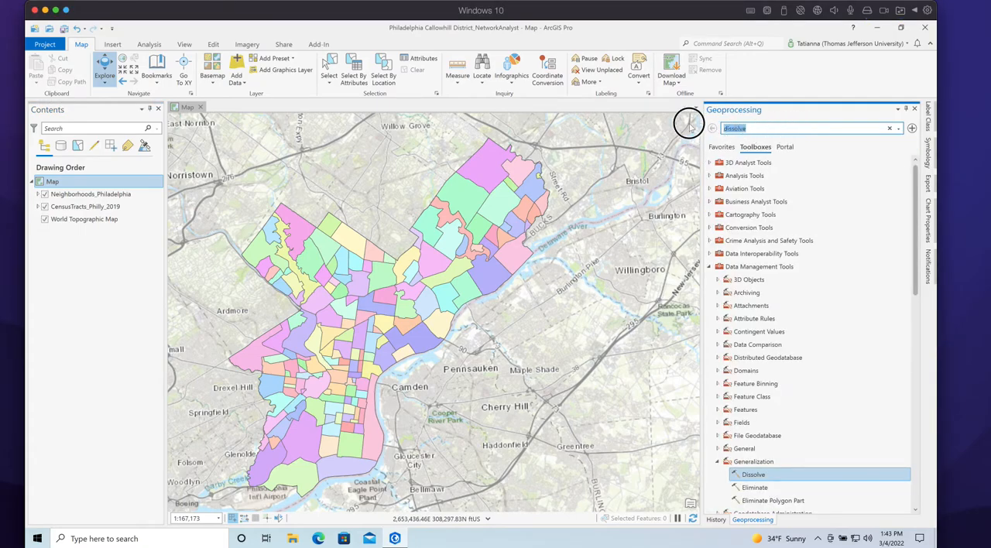
text(union)
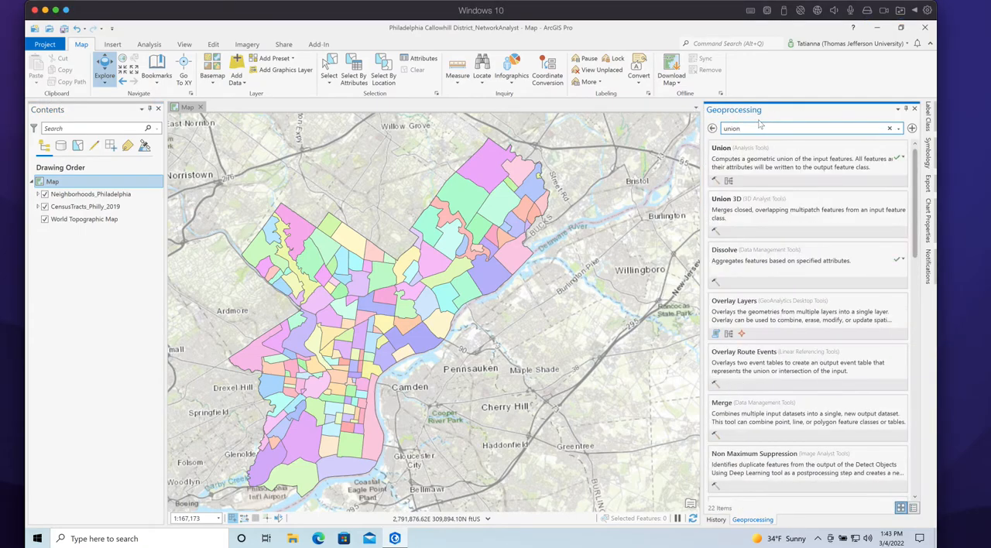
click(728, 151)
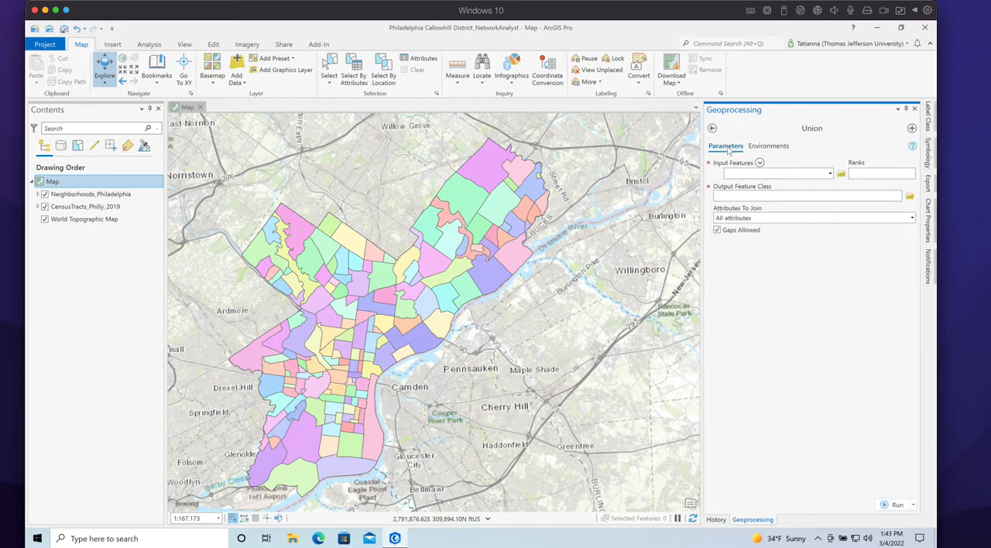
Set the Union input features to Neighborhoods_Philadelphia and CensusTracts_Philly_2019
click(830, 173)
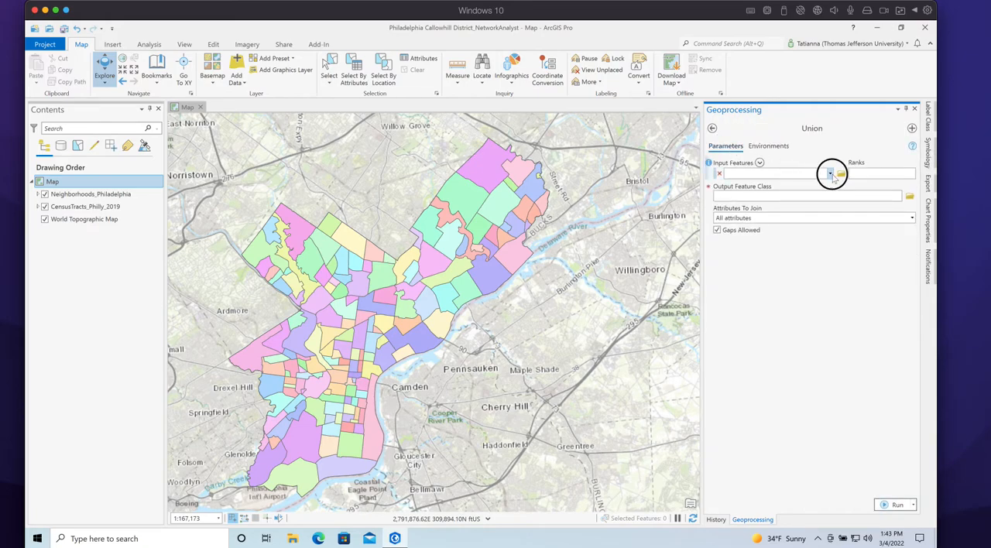
click(767, 186)
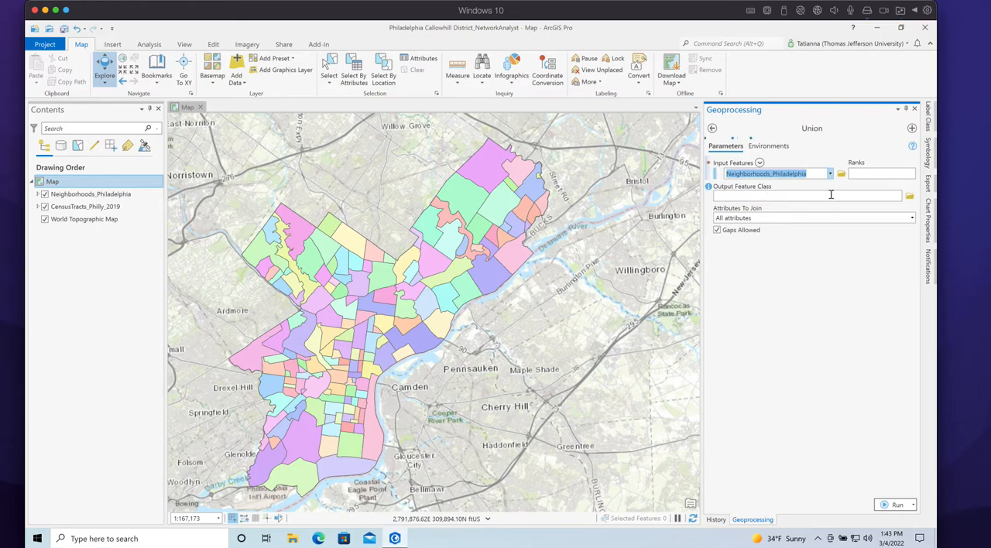
click(829, 186)
click(785, 210)
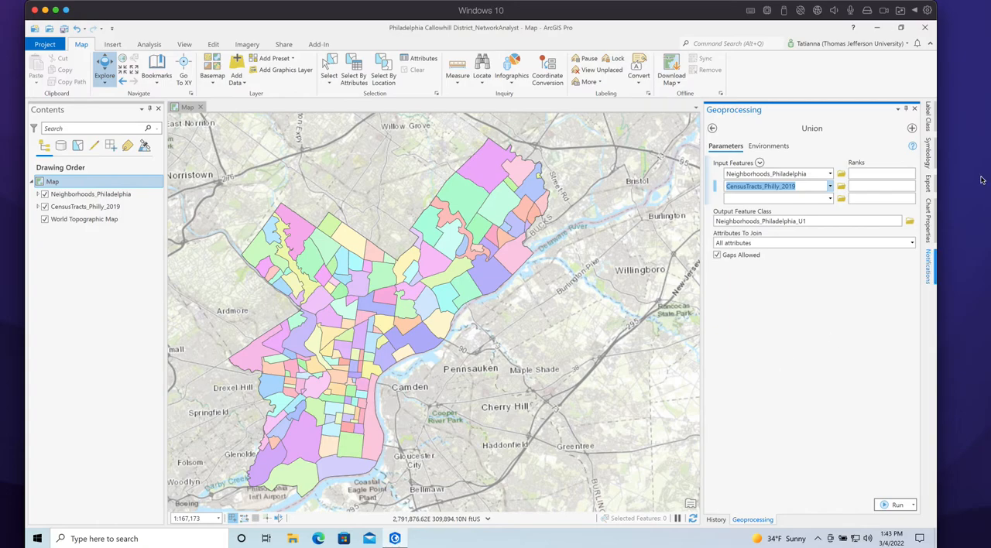
Open the Union tool's help page and search it for "rank" to read how ranks affect the input features
mouse_move(913, 148)
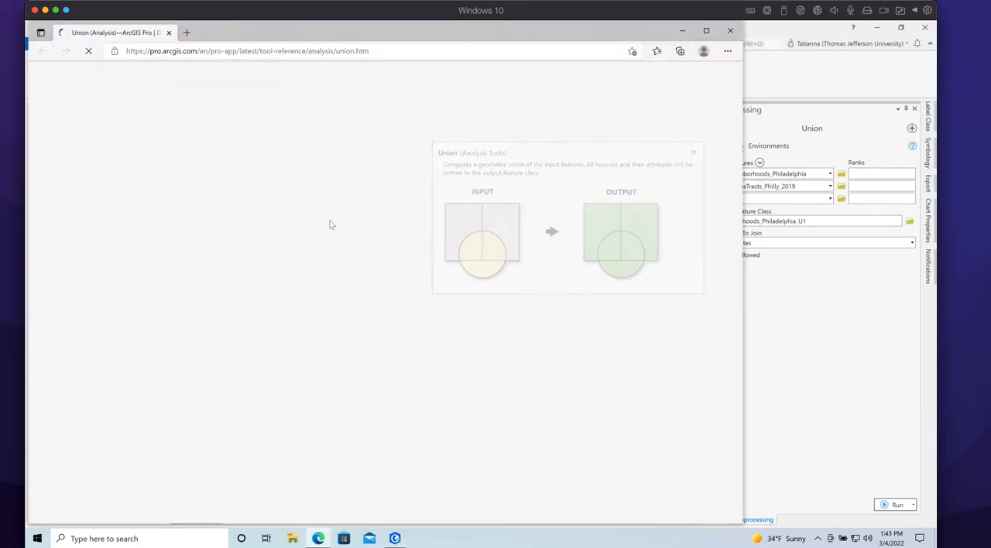
scroll(399, 234, down, 10)
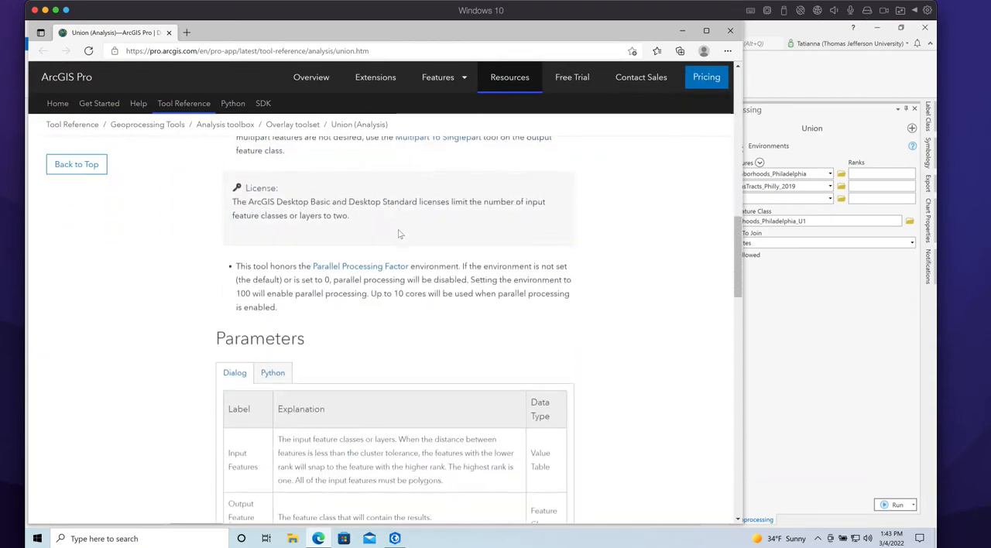
click(610, 365)
key(ctrl+f)
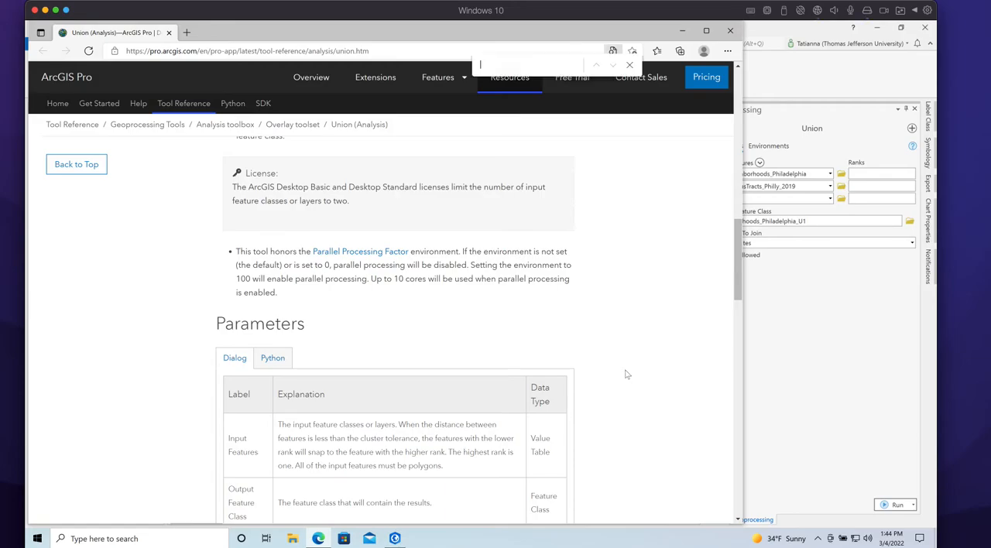
text(rank)
key(Return)
scroll(627, 375, down, 2)
drag(291, 258, 459, 311)
click(672, 323)
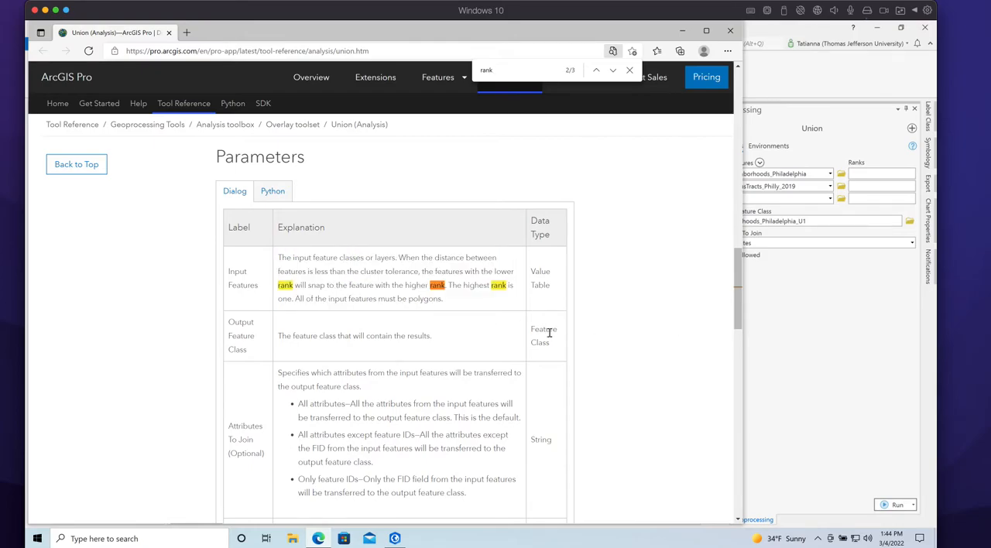
Search the Union help page for "gaps", read the Gaps Allowed explanation, and close the page
key(ctrl+f)
text(gap)
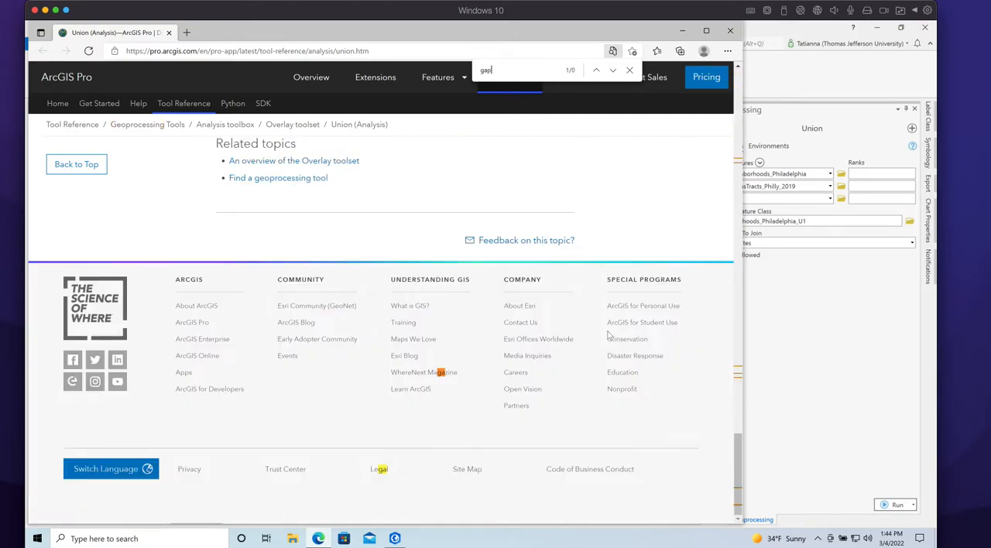
text(s)
key(Return)
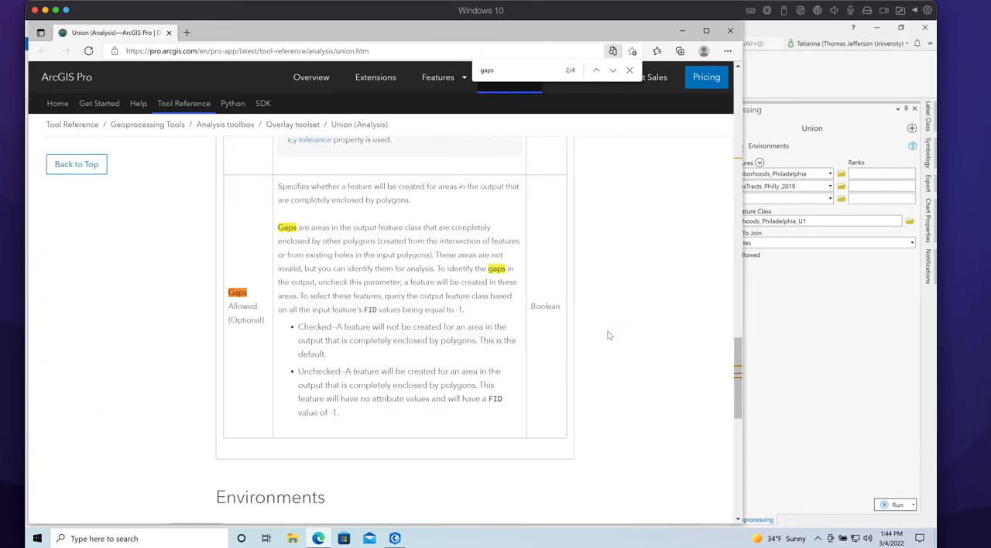
drag(309, 338, 300, 326)
drag(292, 251, 327, 330)
click(638, 295)
click(169, 32)
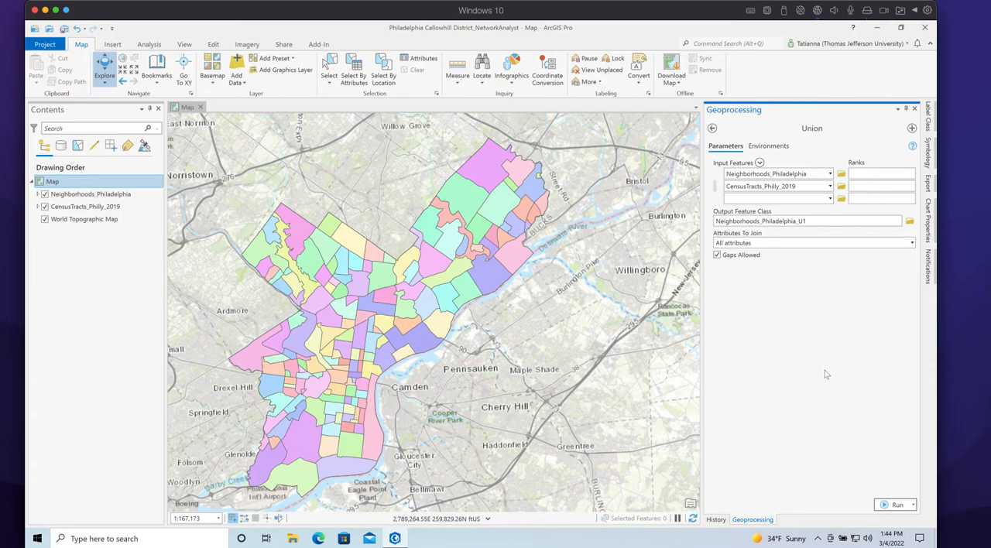
Name the output feature class CT_Neigh_Union and run the Union with all attributes joined and gaps allowed
click(777, 222)
drag(811, 221, 912, 222)
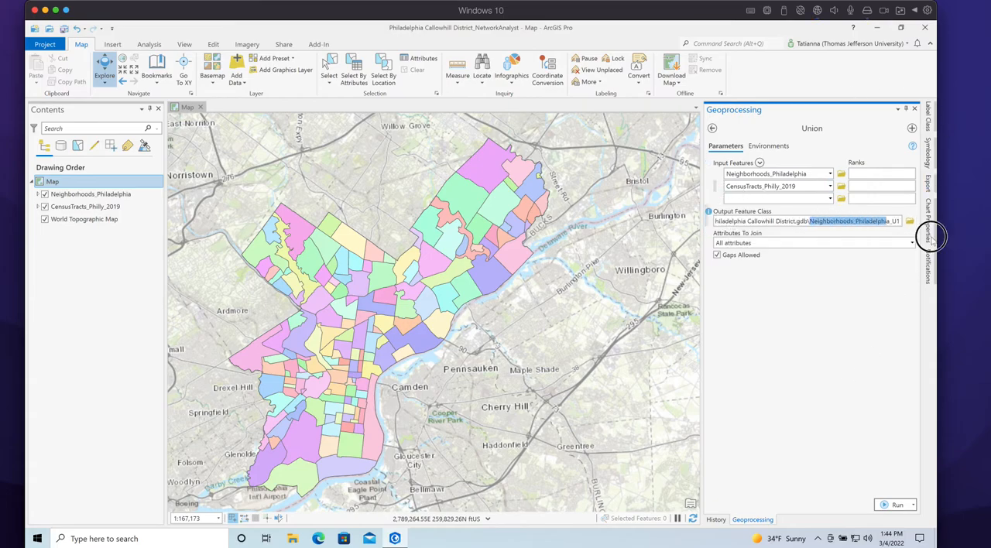
text(CT)
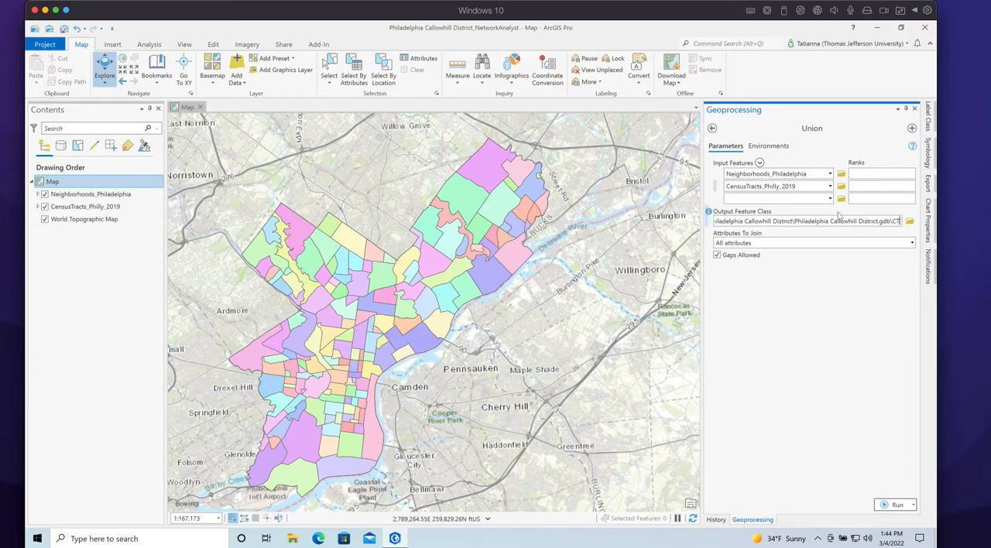
text(_N)
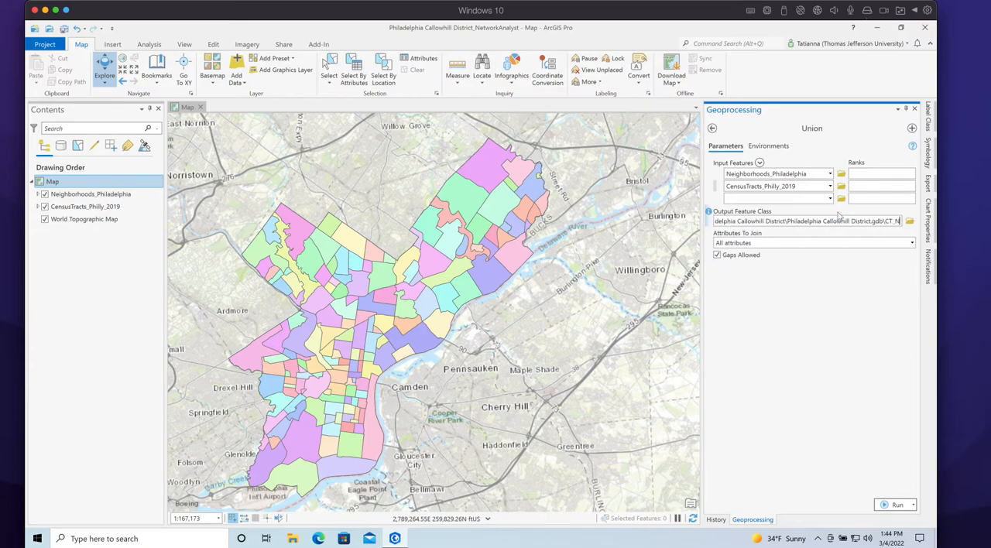
text(eigh_)
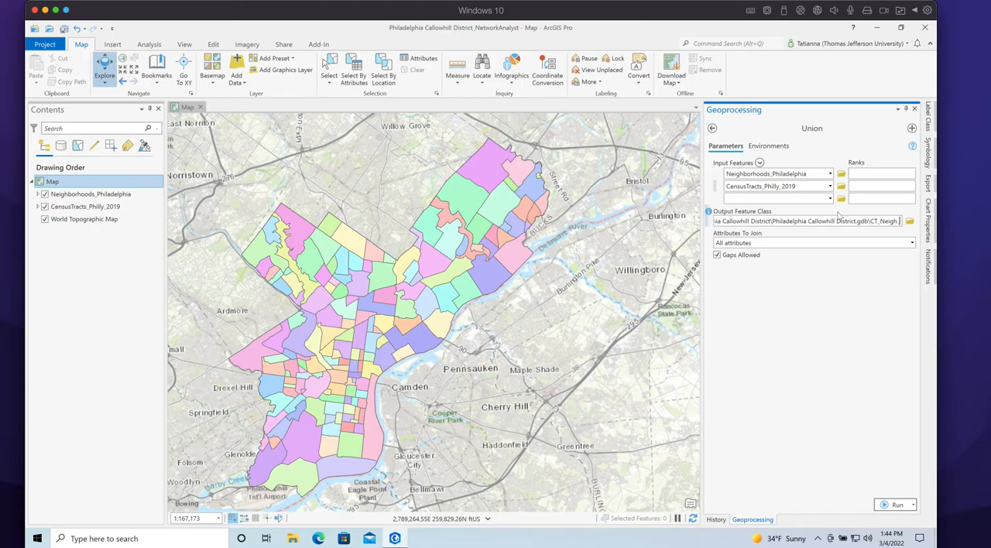
text(Union)
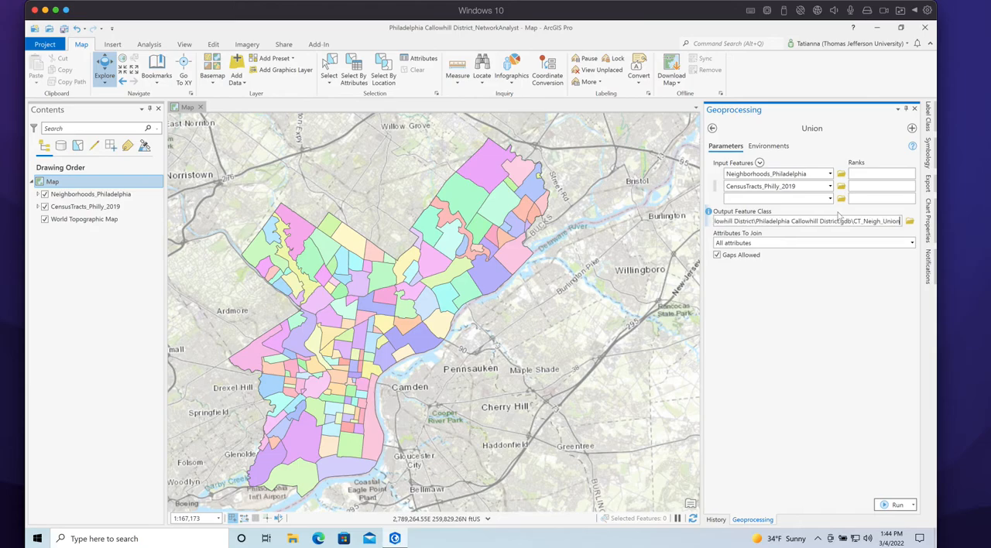
click(810, 308)
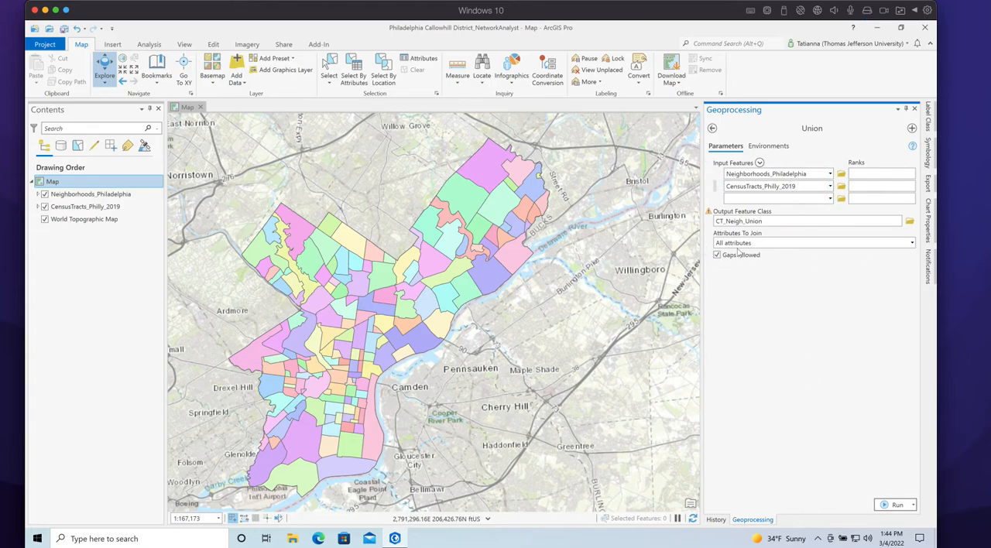
click(893, 504)
mouse_move(786, 514)
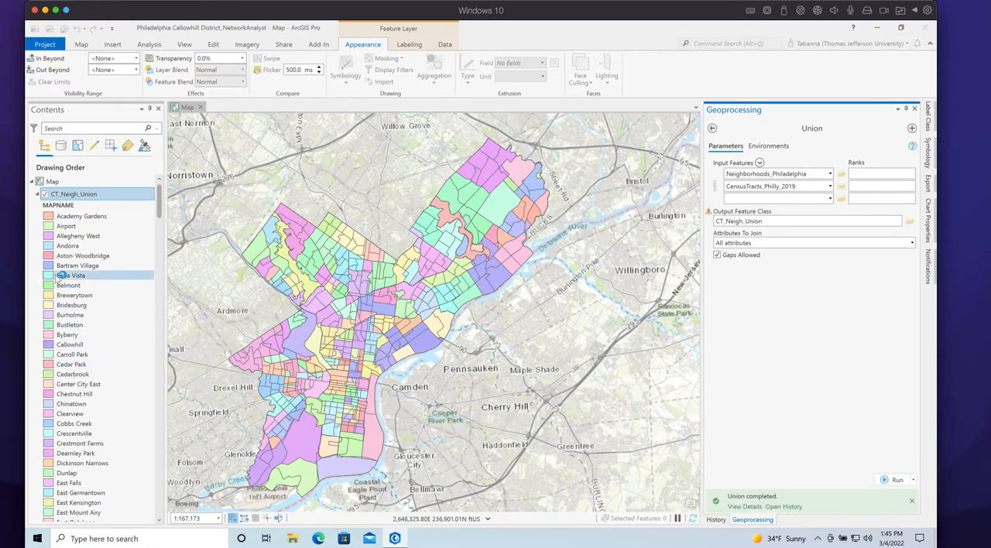
With the CT_Neigh_Union legend collapsed and CensusTracts_Philly_2019 hidden, toggle the union layer to compare it with Neighborhoods_Philadelphia
click(38, 195)
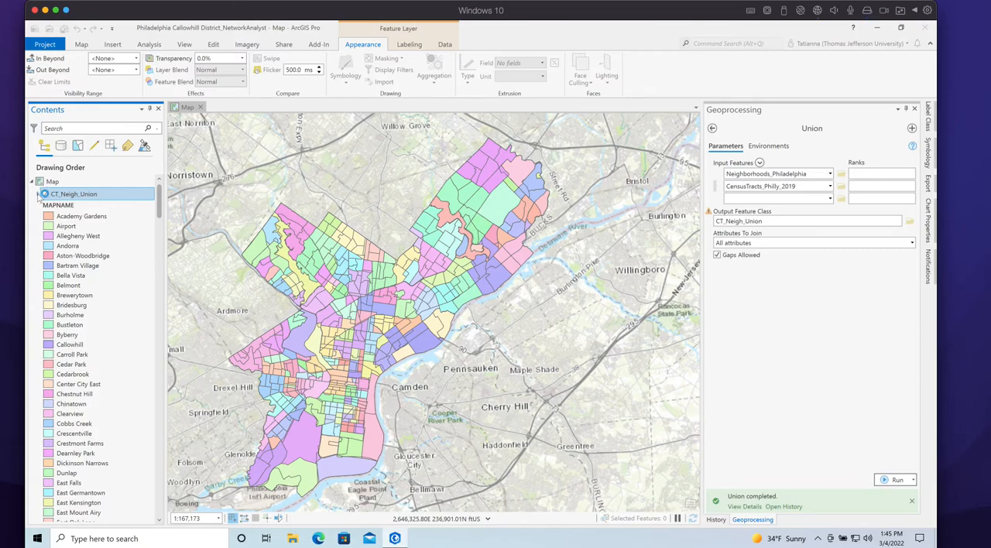
click(38, 196)
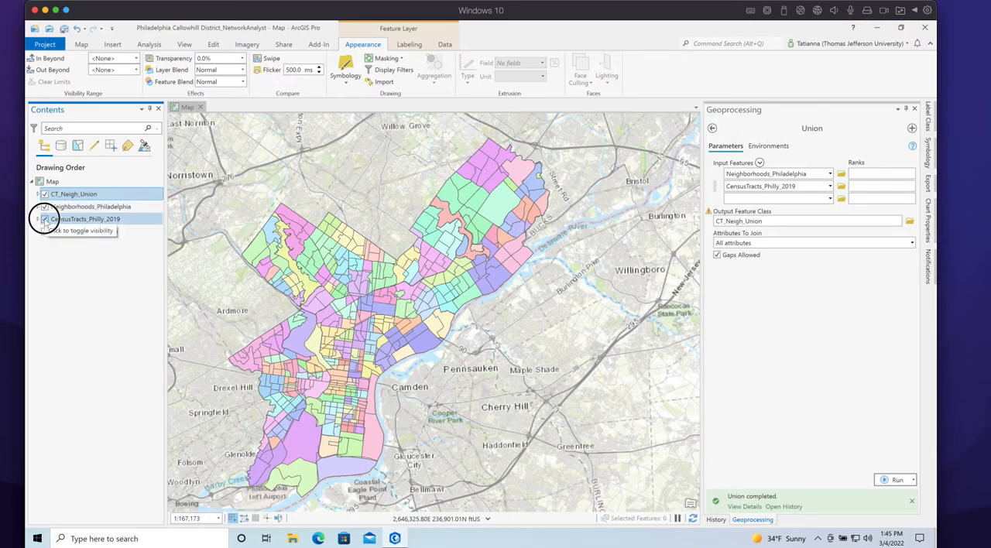
click(45, 219)
click(45, 195)
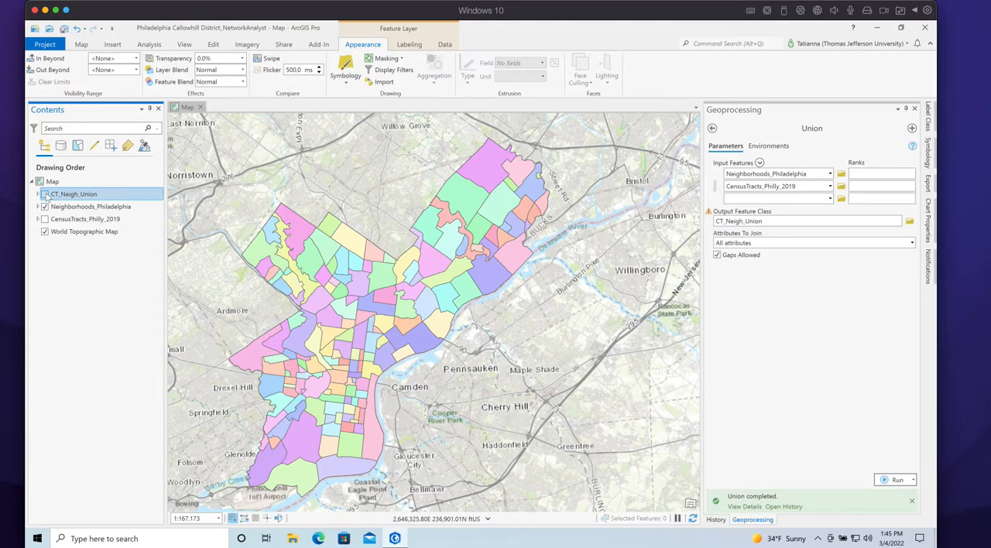
click(45, 195)
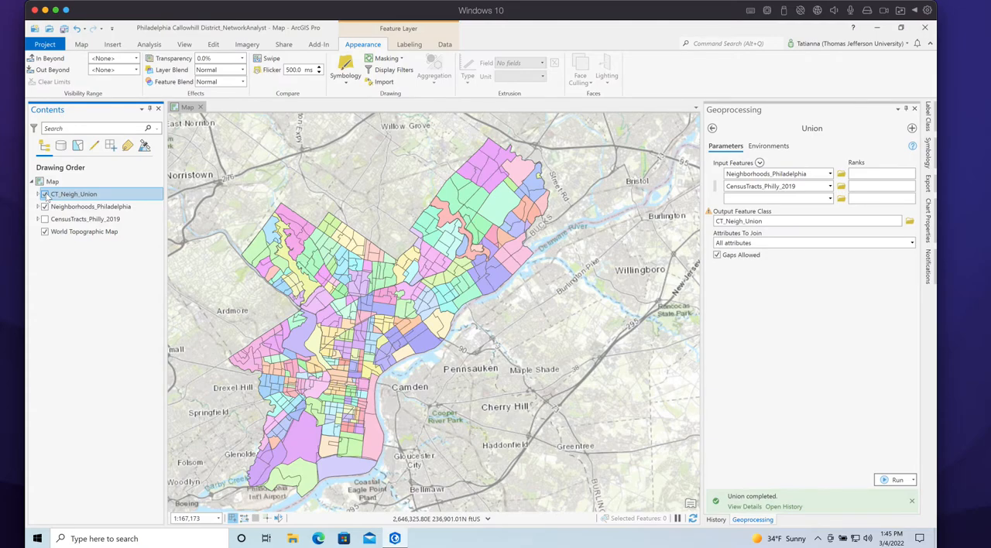
click(44, 194)
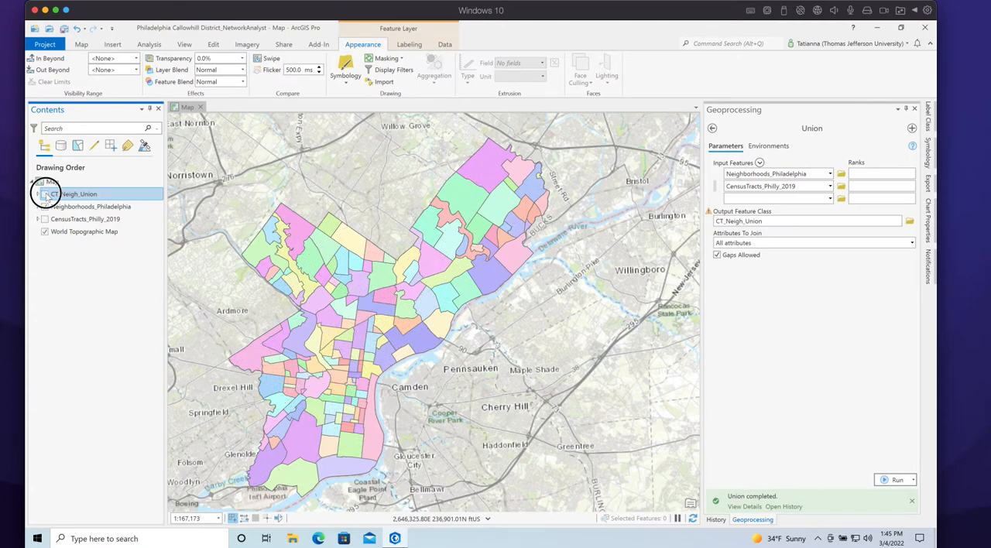
click(45, 194)
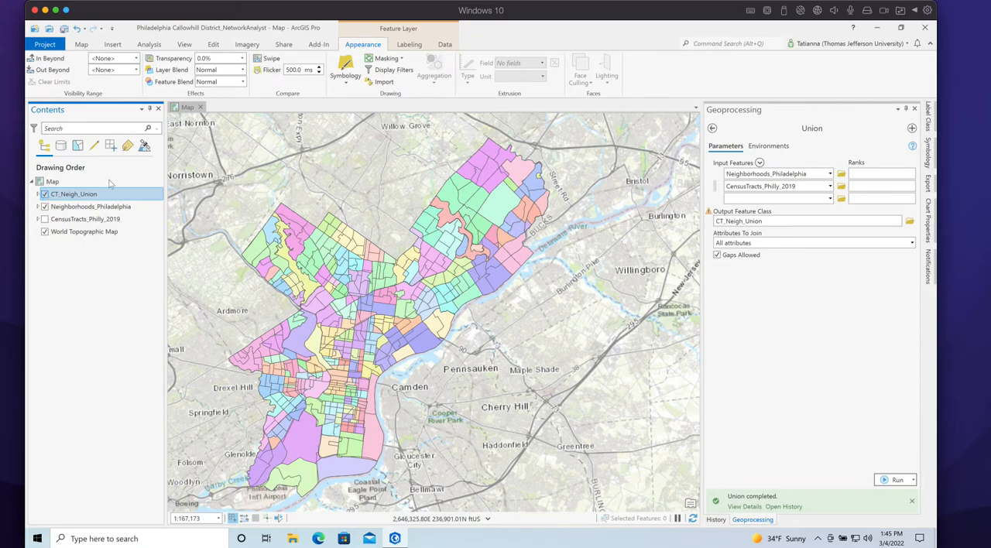
Hide Neighborhoods_Philadelphia, show CensusTracts_Philly_2019, and repeatedly toggle CT_Neigh_Union to compare it with the census tracts
click(44, 207)
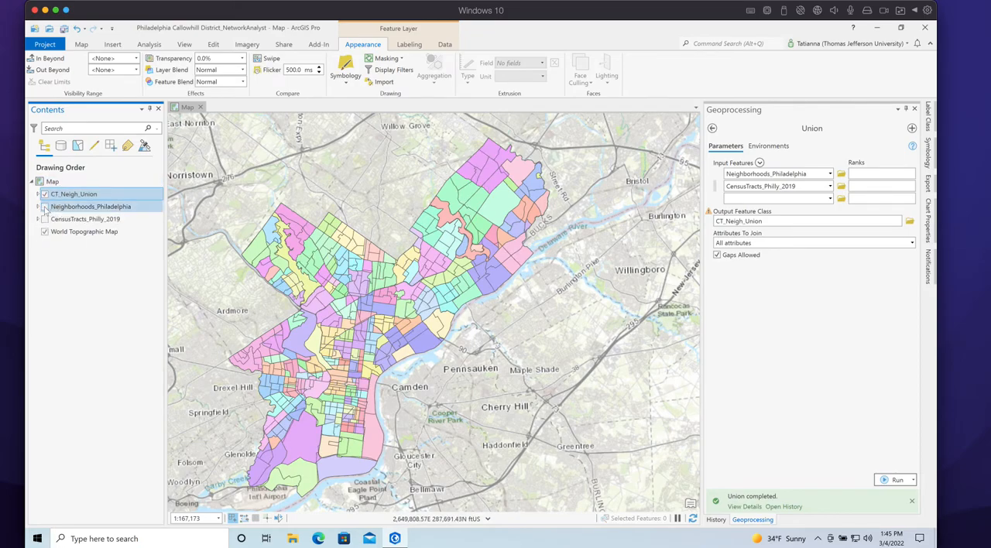
click(45, 194)
click(45, 219)
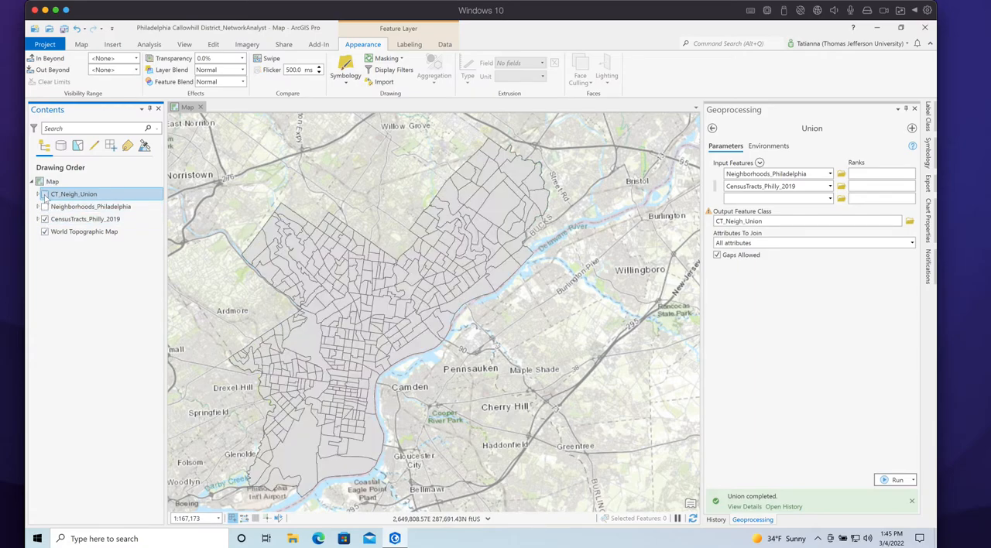
click(45, 195)
click(45, 194)
click(45, 194)
click(45, 195)
click(45, 194)
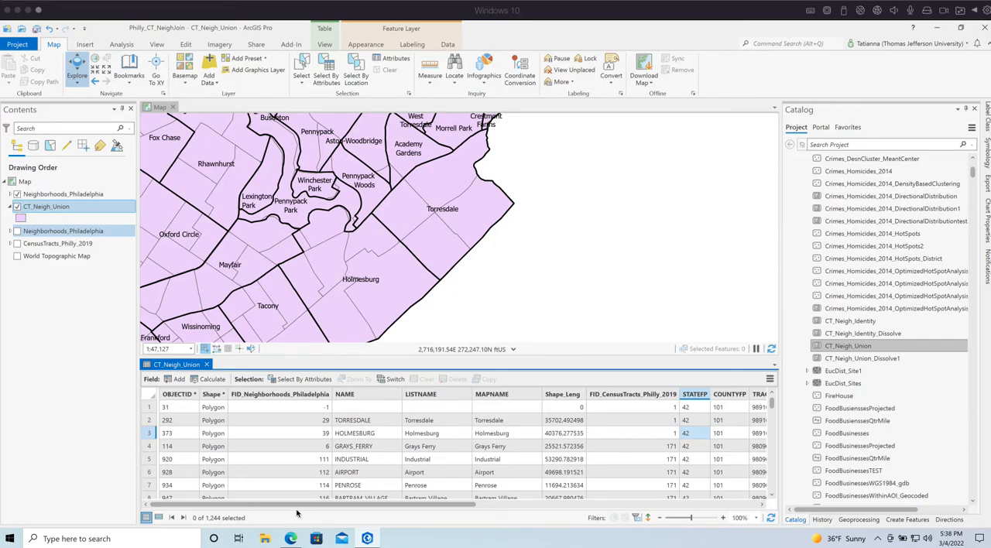
Collapse the Catalog pane and select the three CT_Neigh_Union records belonging to Census Tract 9891 in the attribute table
click(964, 108)
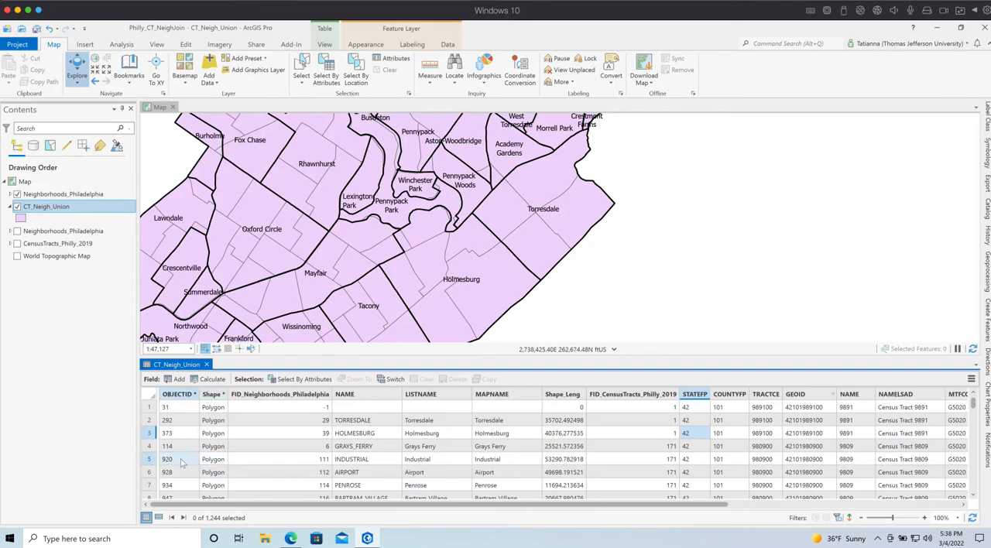
drag(305, 504, 569, 505)
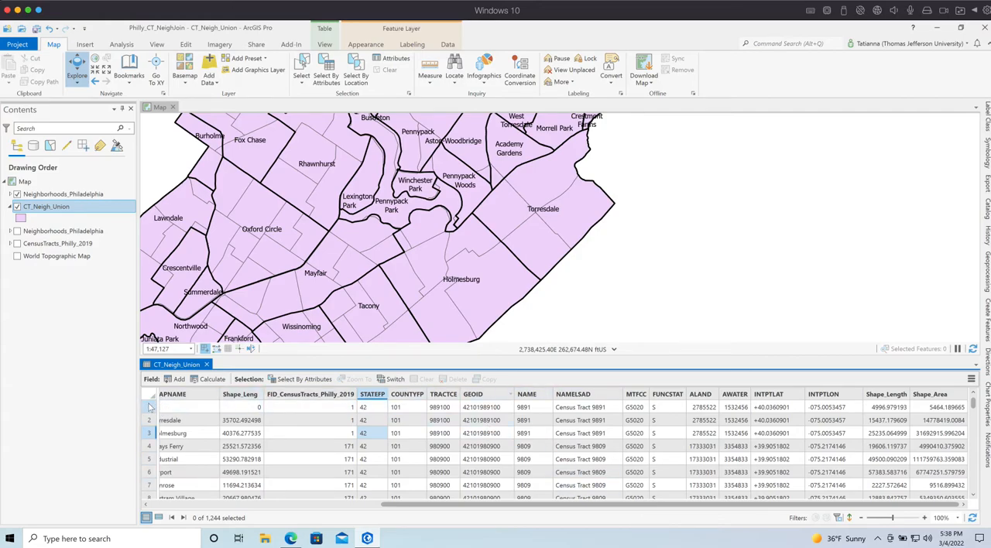
drag(151, 407, 139, 433)
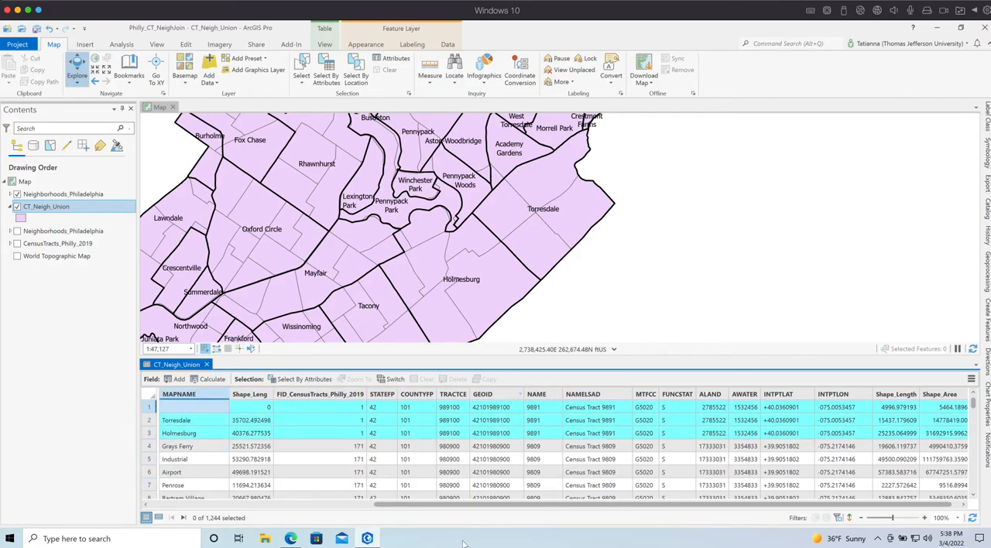
drag(463, 505, 462, 504)
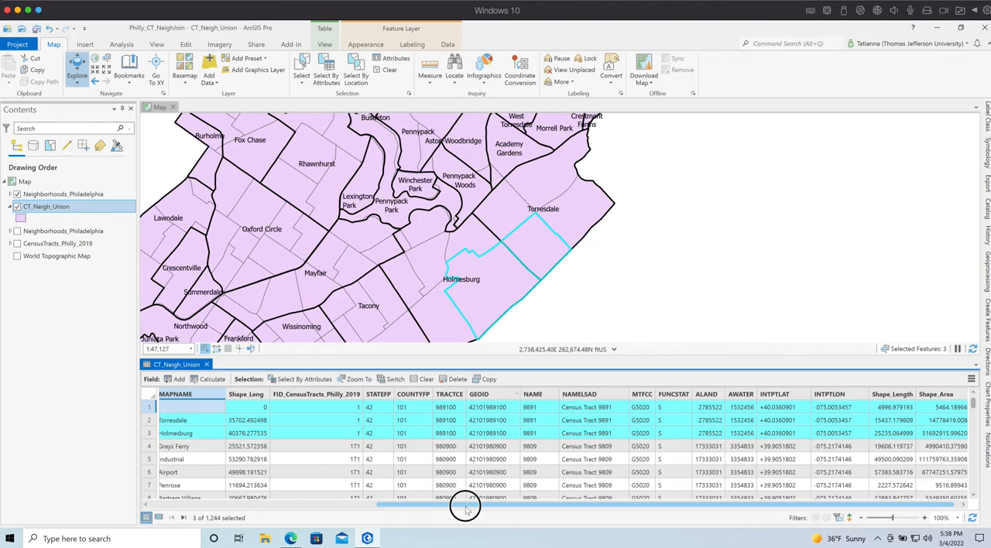
drag(469, 505, 502, 505)
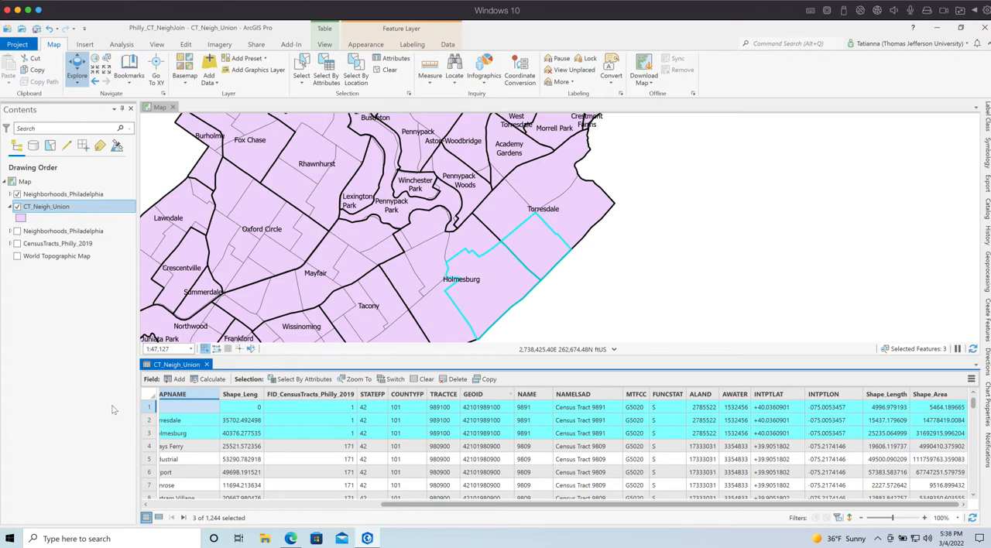
Open the CensusTracts_Philly_2019 attribute table to examine its record for Census Tract 9891, and return to the CT_Neigh_Union table
right_click(70, 246)
click(102, 230)
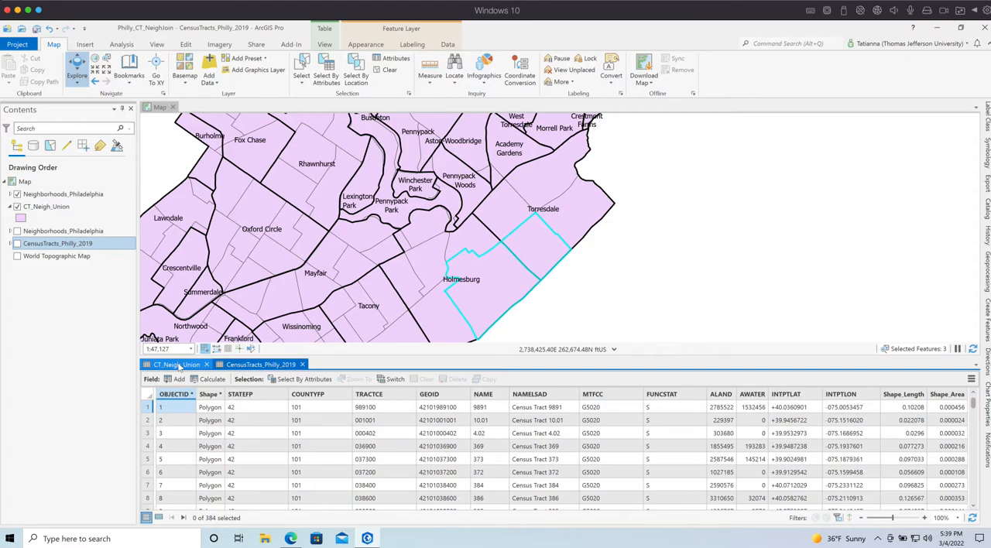
click(175, 365)
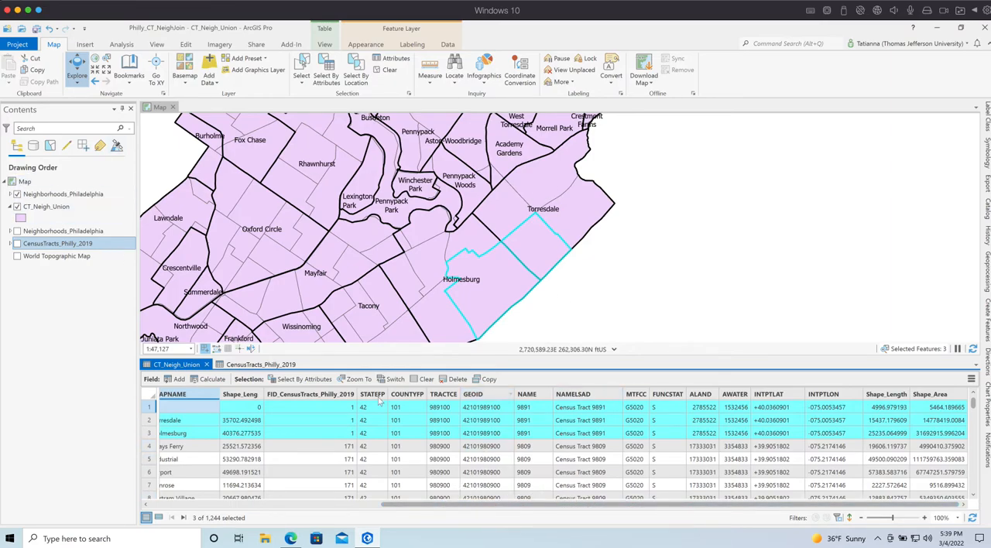
Show only the selected records in the CT_Neigh_Union table and examine their neighborhood, tract and area fields
click(159, 517)
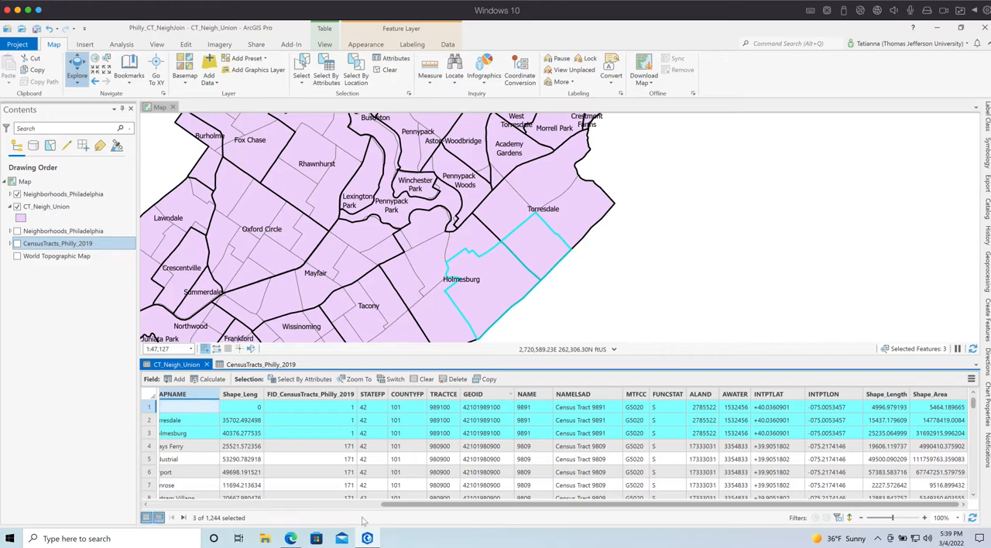
drag(409, 506, 687, 509)
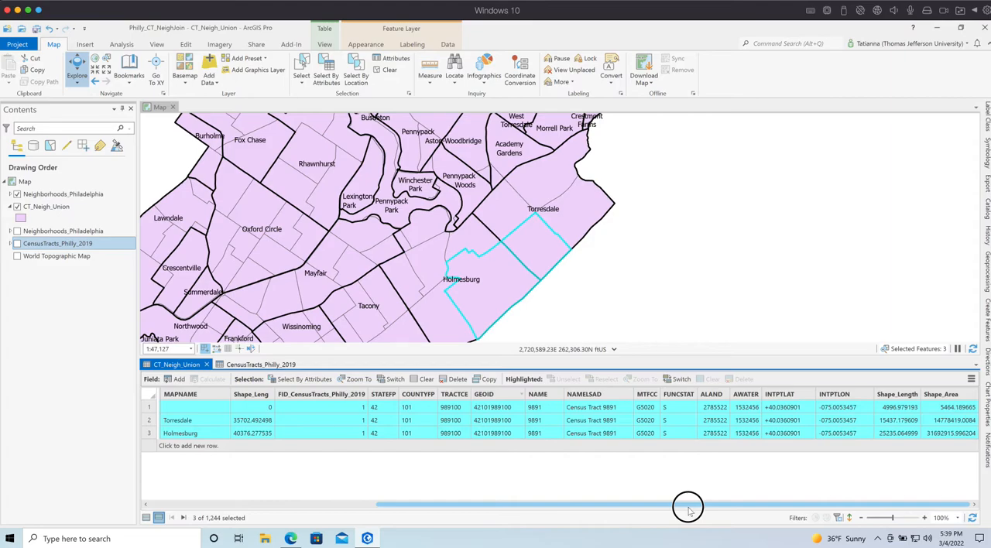
Sort the three selected CT_Neigh_Union records by Shape_Area in descending order
drag(658, 511, 745, 511)
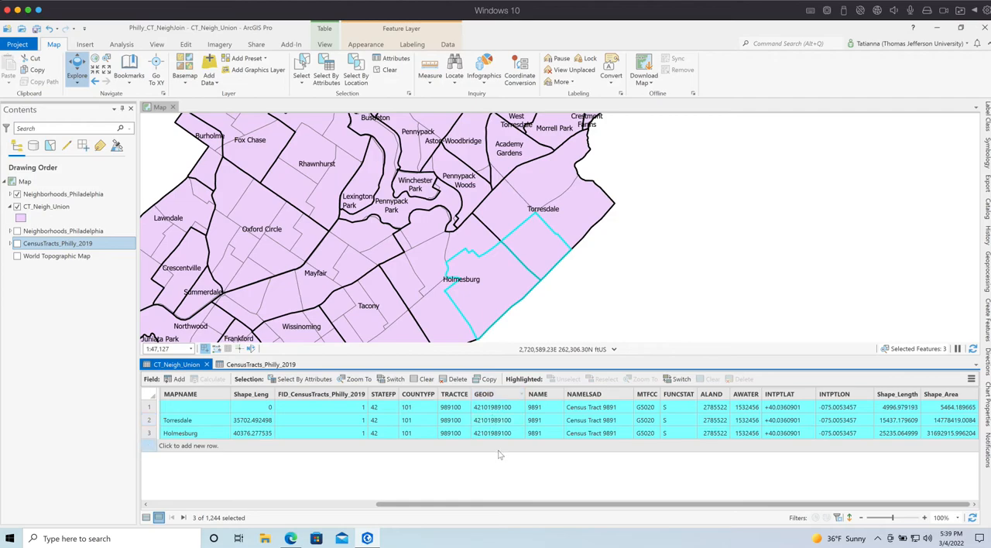
drag(504, 506, 526, 505)
right_click(946, 394)
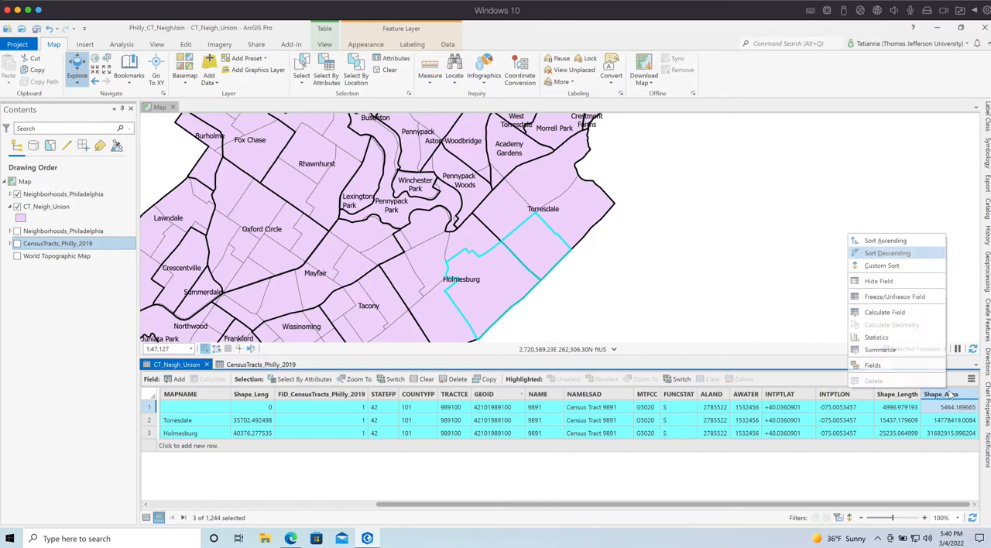
click(880, 254)
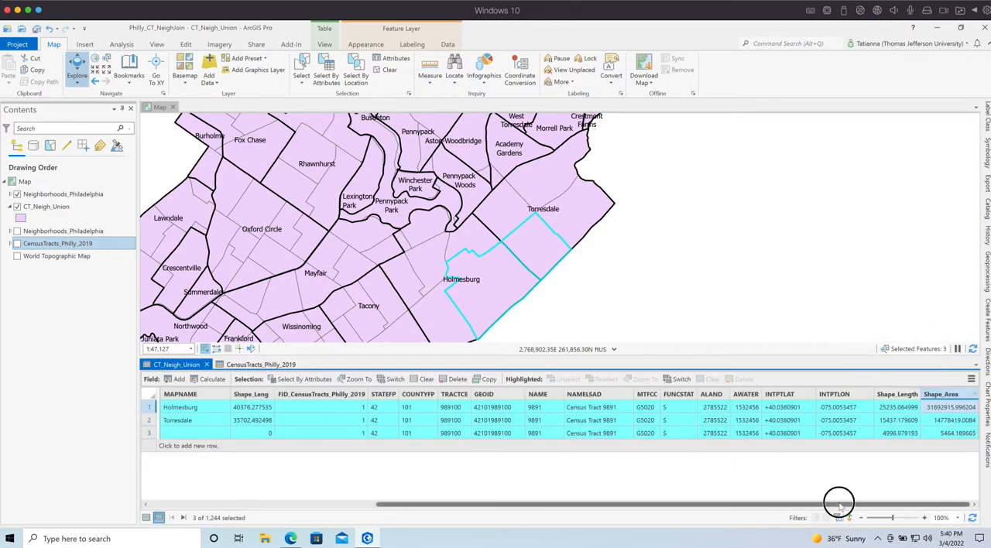
Highlight the Holmesburg record and compare the neighborhood, GEOID and Shape_Area fields of the three Census Tract 9891 records
drag(839, 505, 564, 511)
click(148, 408)
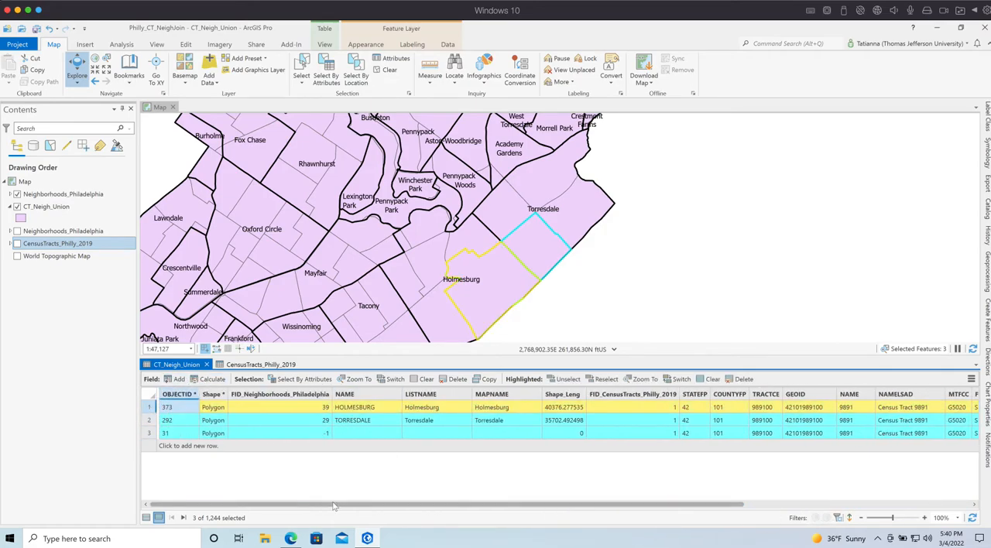
drag(381, 507, 459, 507)
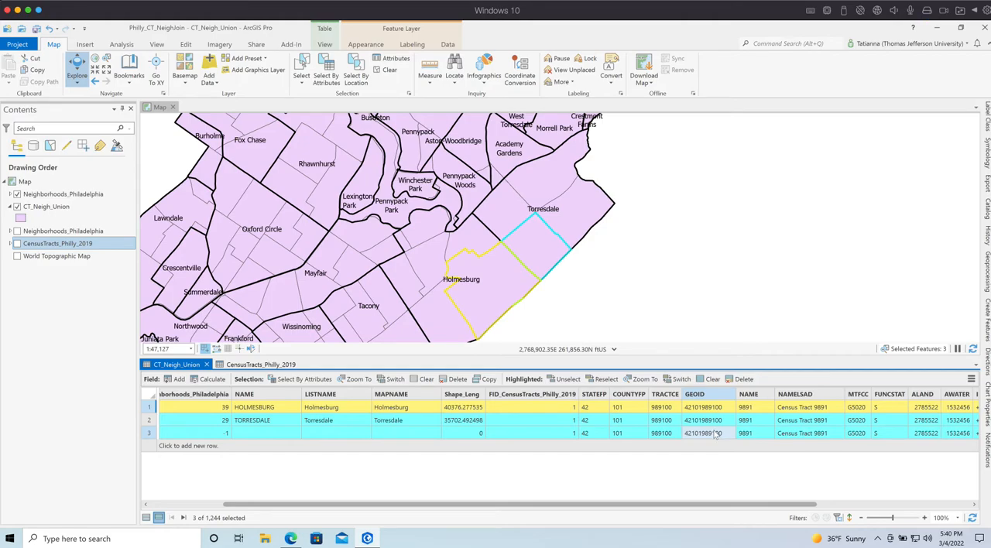
drag(734, 505, 926, 505)
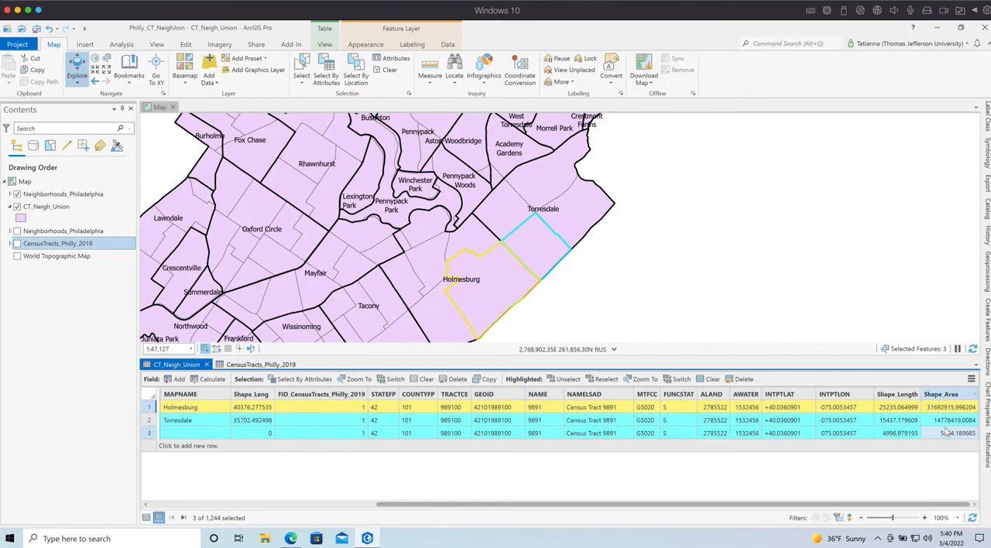
drag(903, 506, 610, 512)
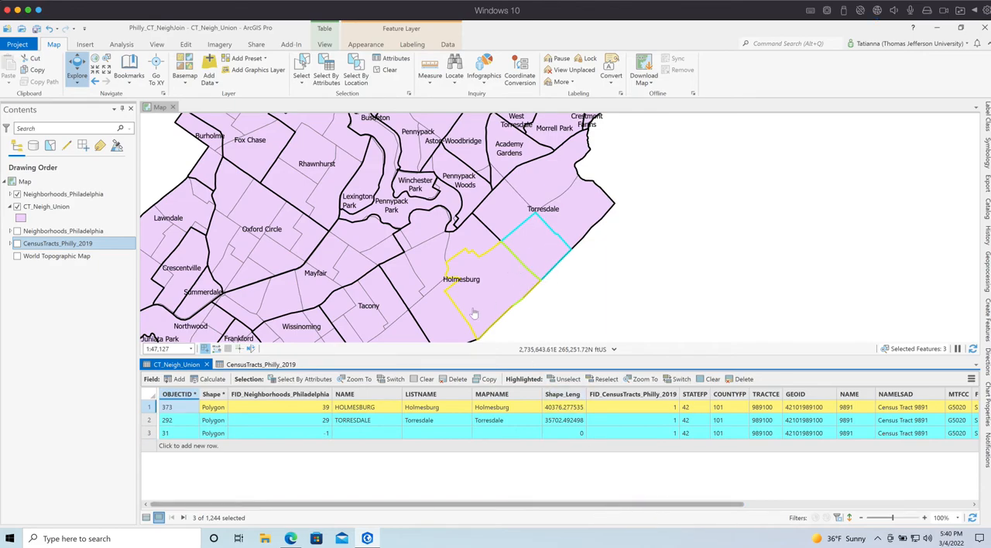
drag(557, 506, 659, 517)
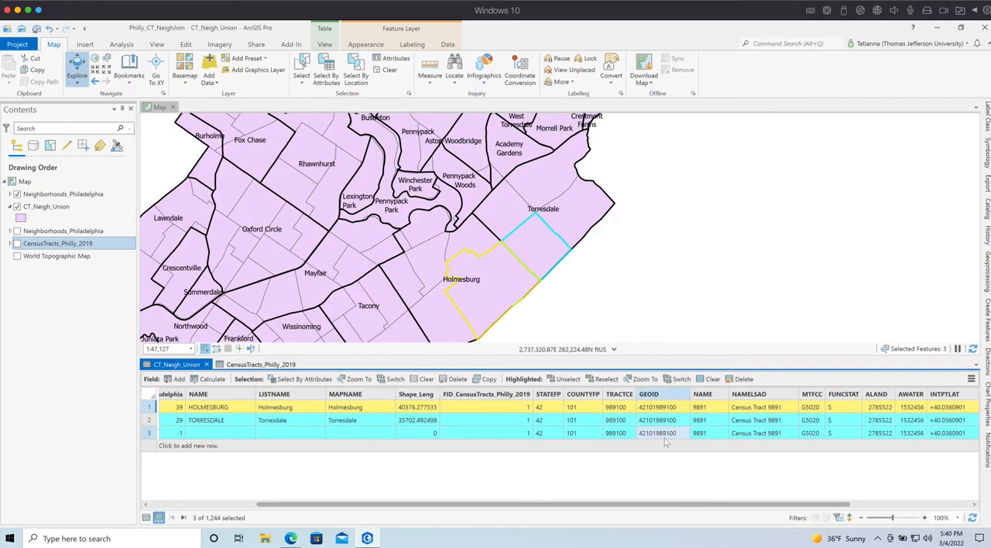
Show CensusTracts_Philly_2019 in place of CT_Neigh_Union, and turn the labeled Neighborhoods_Philadelphia layer off and back on to compare boundaries
click(17, 244)
click(17, 207)
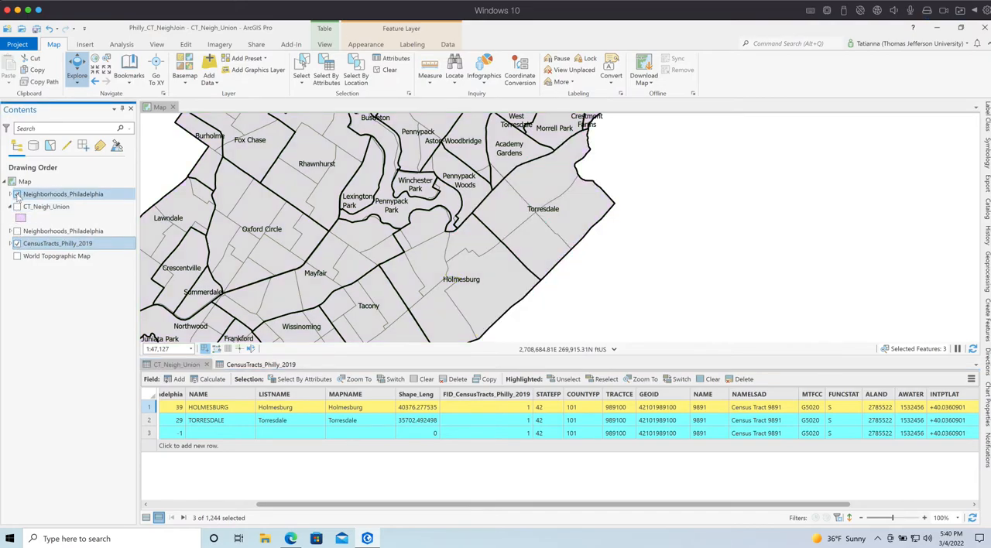
click(17, 194)
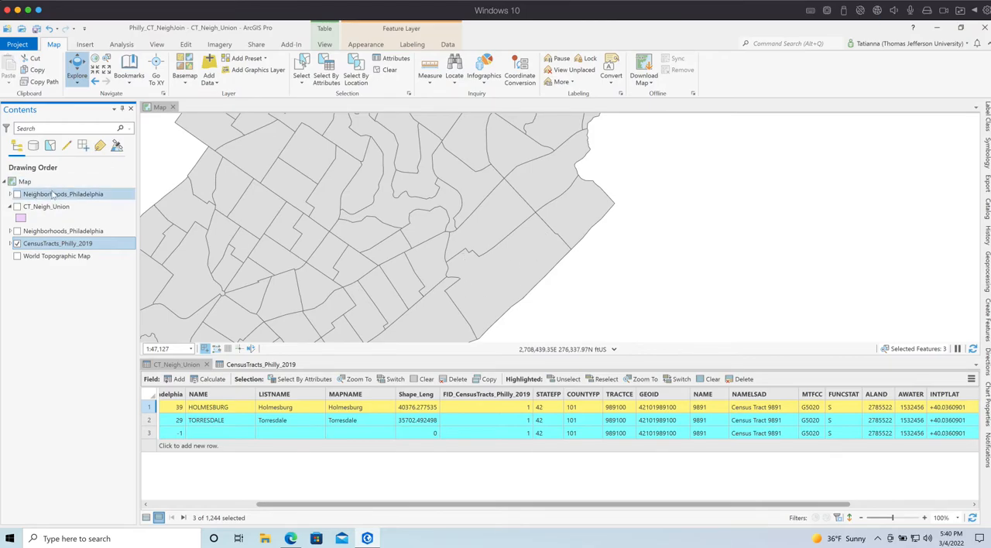
click(17, 194)
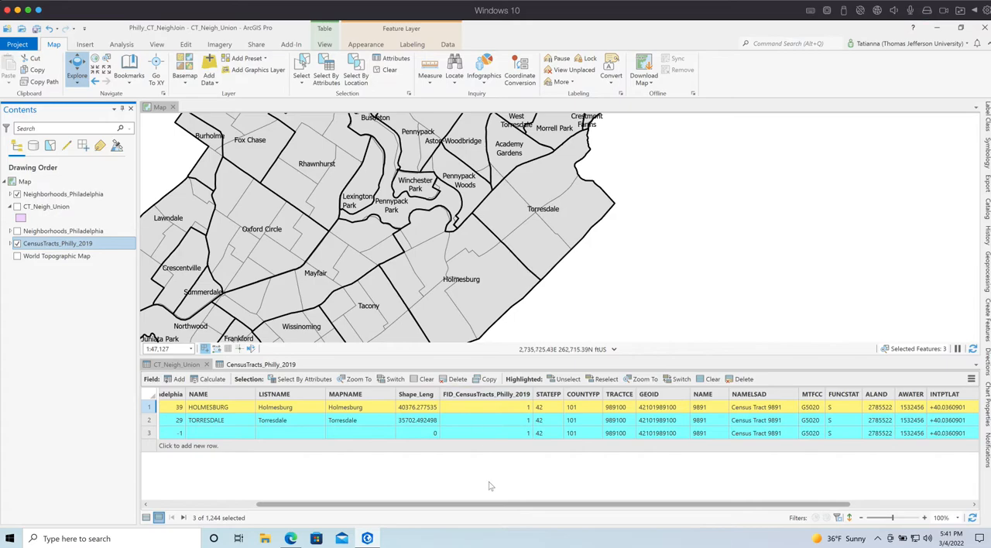
Examine the selected CT_Neigh_Union records from the neighborhood ID fields across to Shape_Area
click(496, 507)
drag(496, 507, 348, 510)
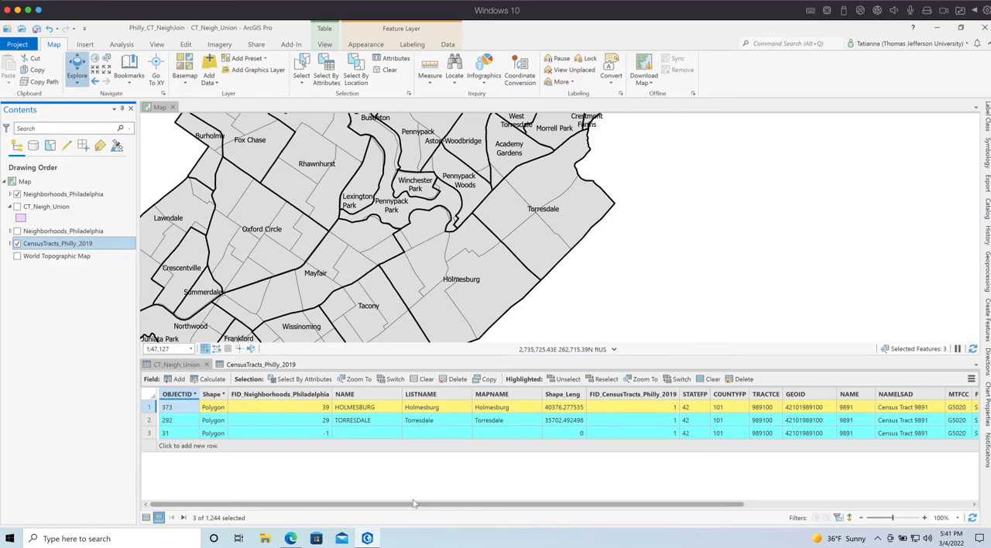
drag(414, 503, 291, 514)
mouse_move(508, 508)
mouse_down()
mouse_move(499, 505)
mouse_move(823, 529)
mouse_up()
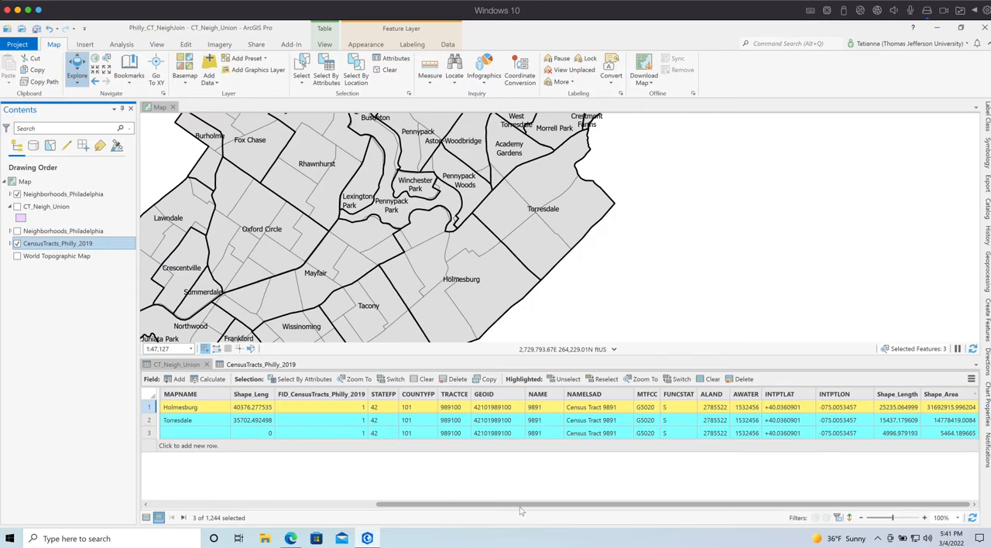
mouse_move(529, 510)
mouse_down()
mouse_move(518, 508)
mouse_move(531, 509)
mouse_up()
key(super+Tab)
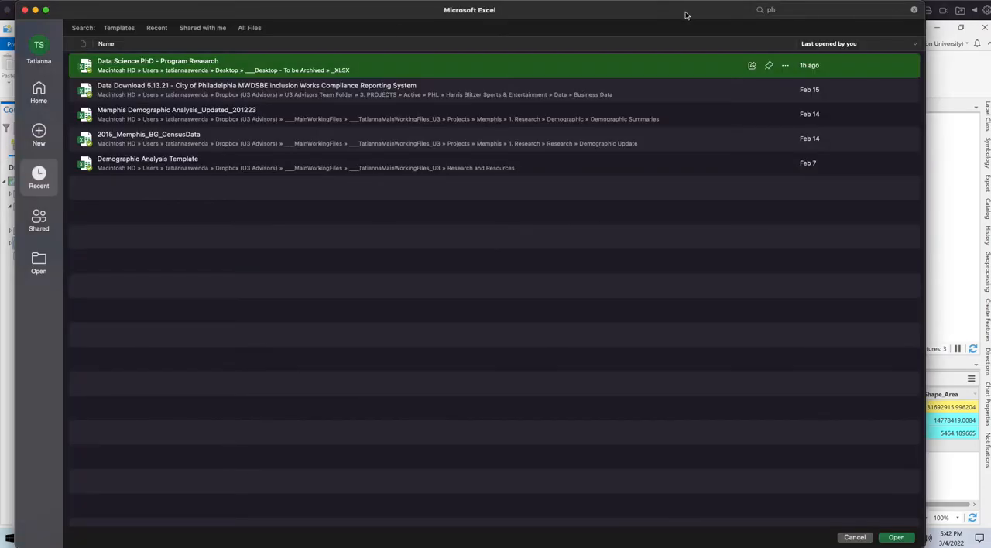
drag(600, 11, 0, 11)
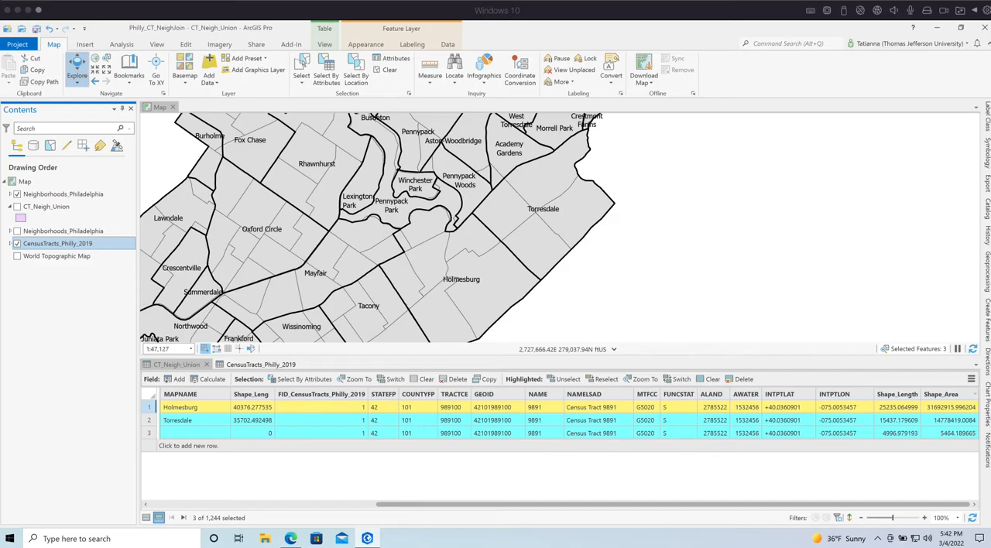
click(320, 491)
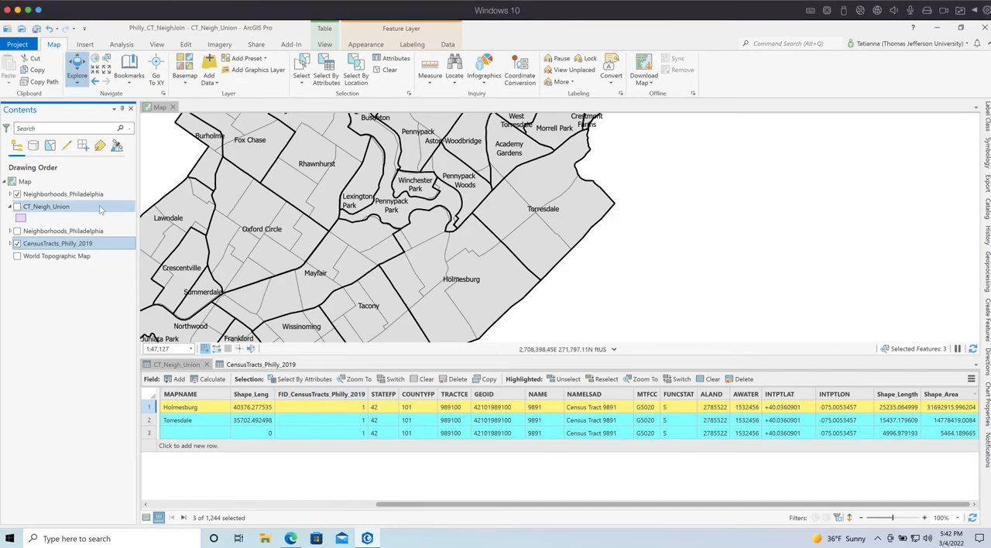
Hide Neighborhoods_Philadelphia and CensusTracts_Philly_2019, show CT_Neigh_Union, and clear the feature selection
click(17, 195)
click(17, 243)
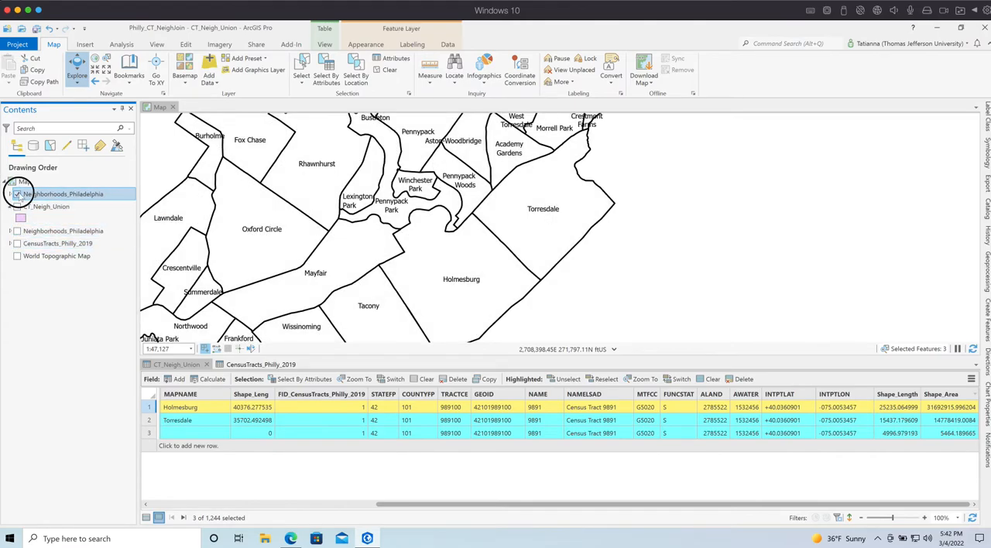
click(17, 194)
click(17, 207)
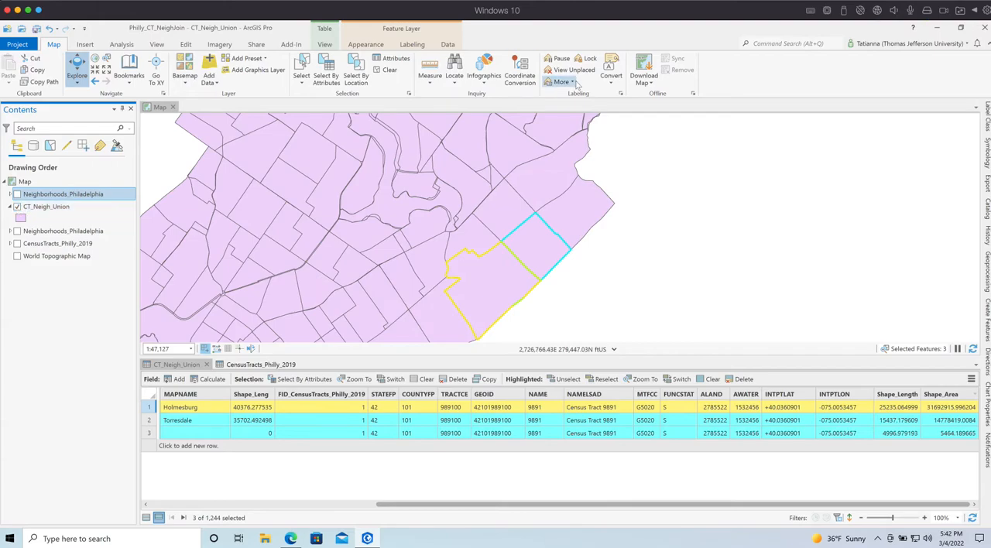
click(387, 70)
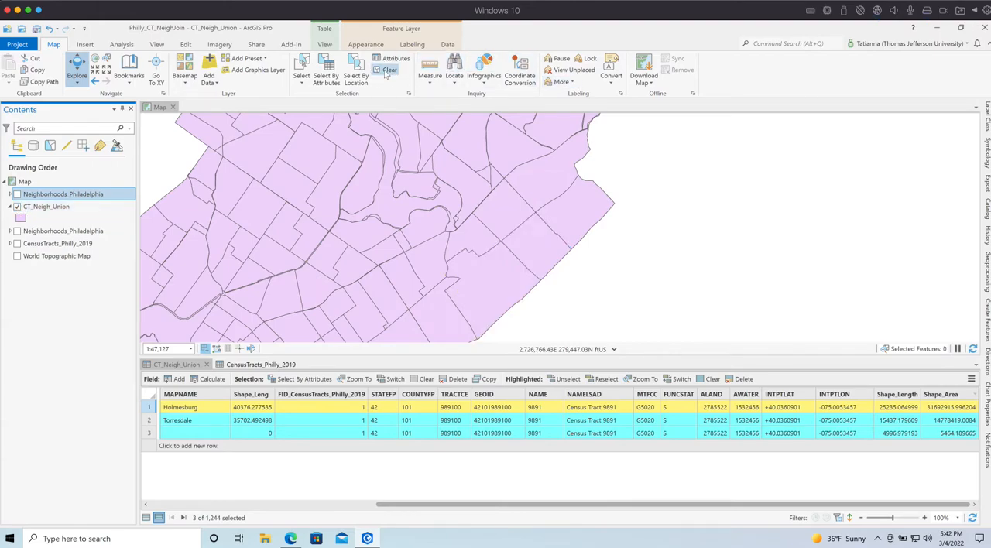
Select all CT_Neigh_Union features and copy their attribute table rows
right_click(48, 207)
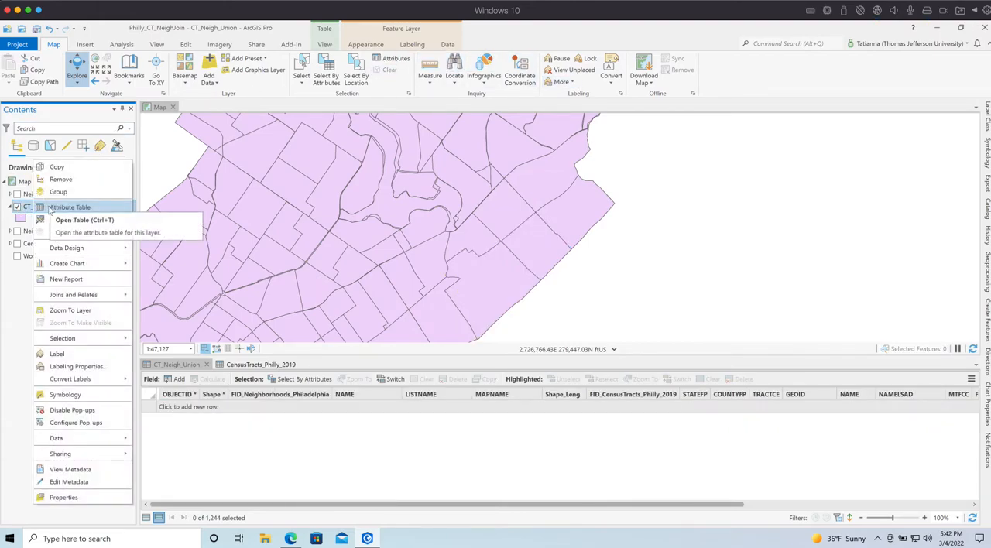
key(Escape)
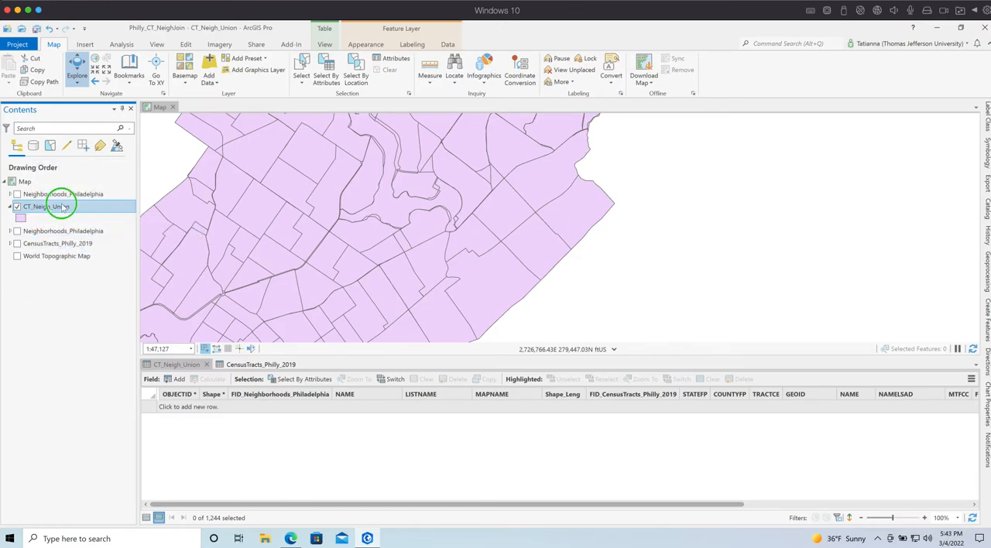
right_click(62, 206)
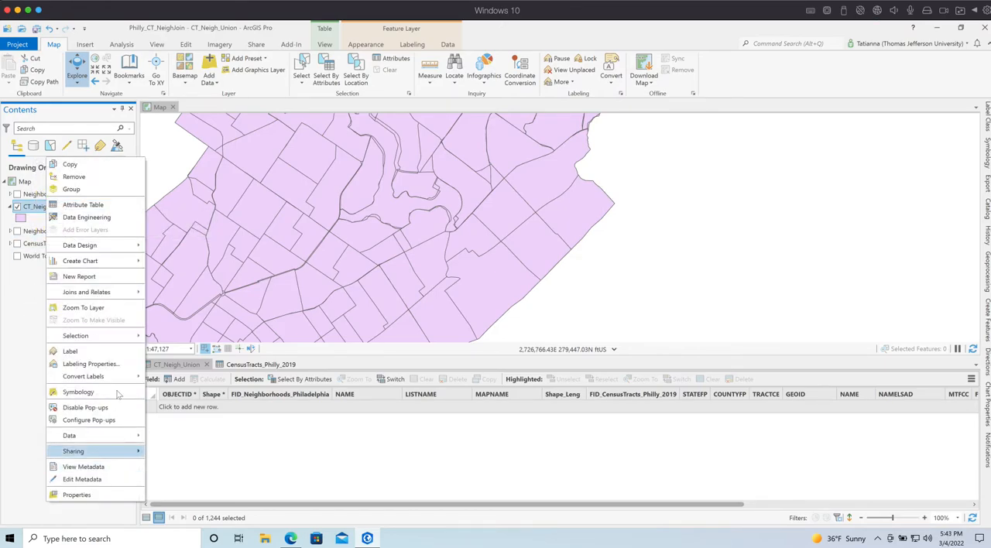
mouse_move(113, 343)
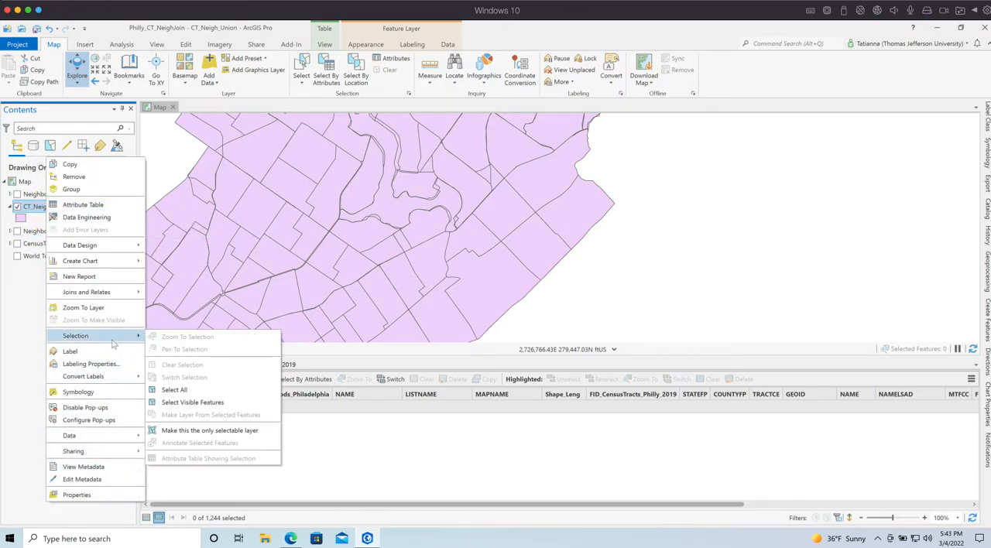
click(174, 389)
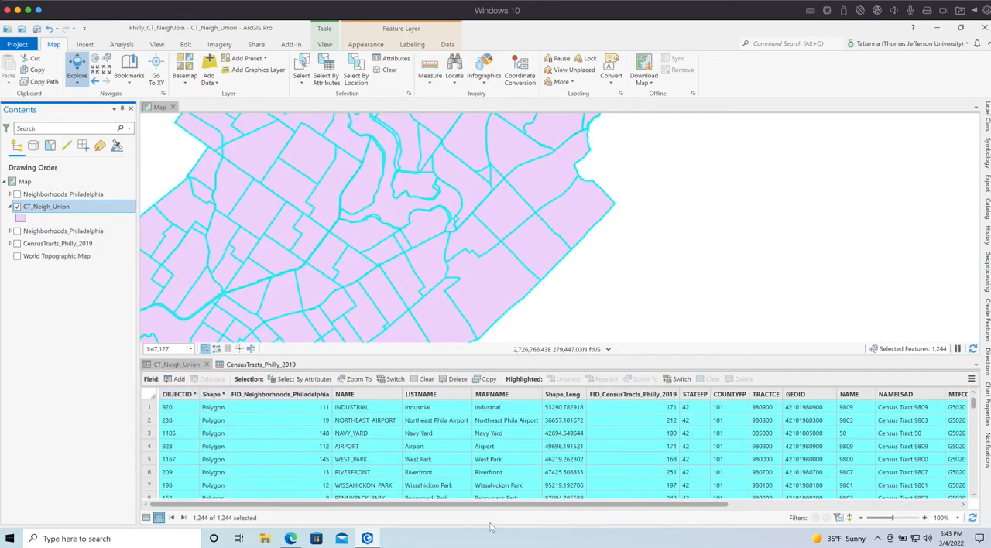
click(489, 379)
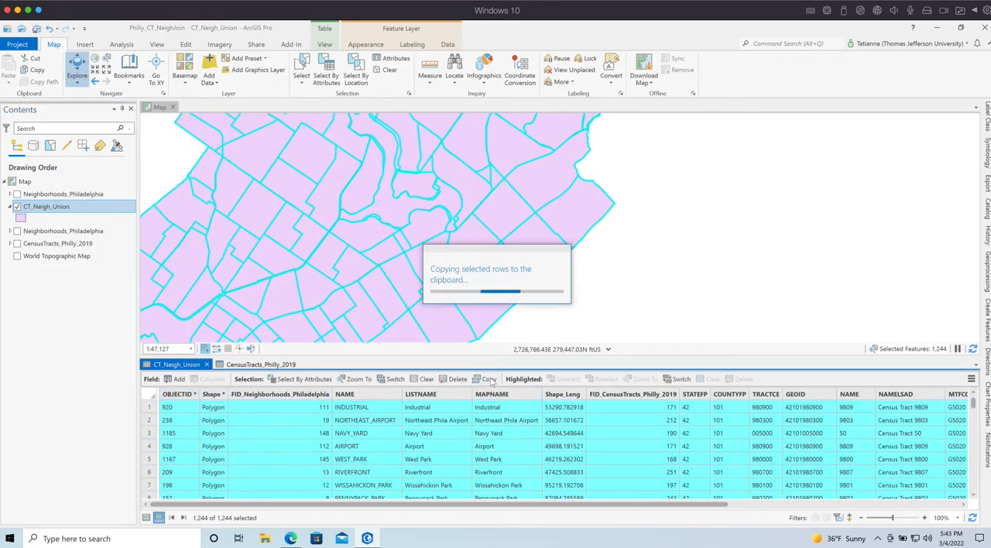
Switch to a blank Excel workbook and paste the copied CT_Neigh_Union rows starting at cell A1
drag(310, 547, 558, 39)
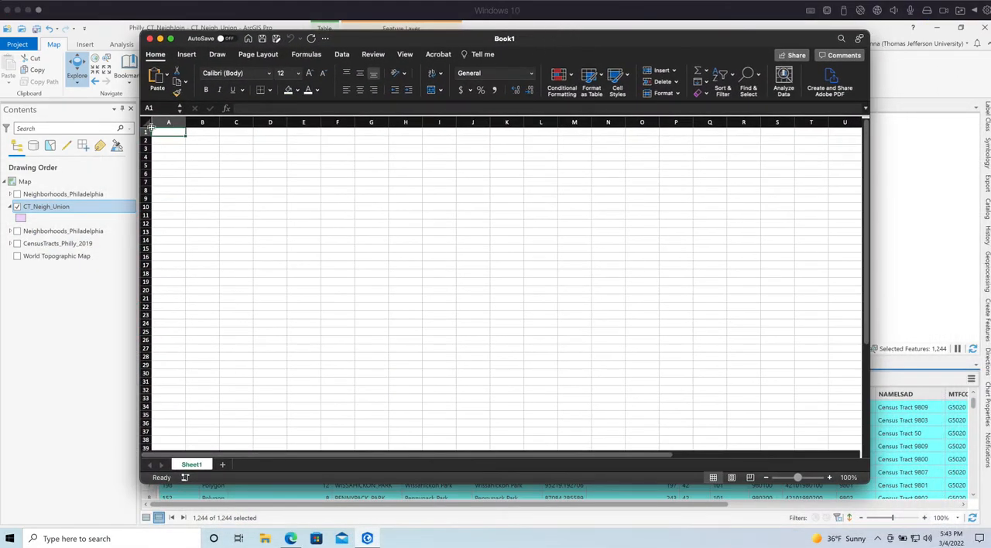
key(super+v)
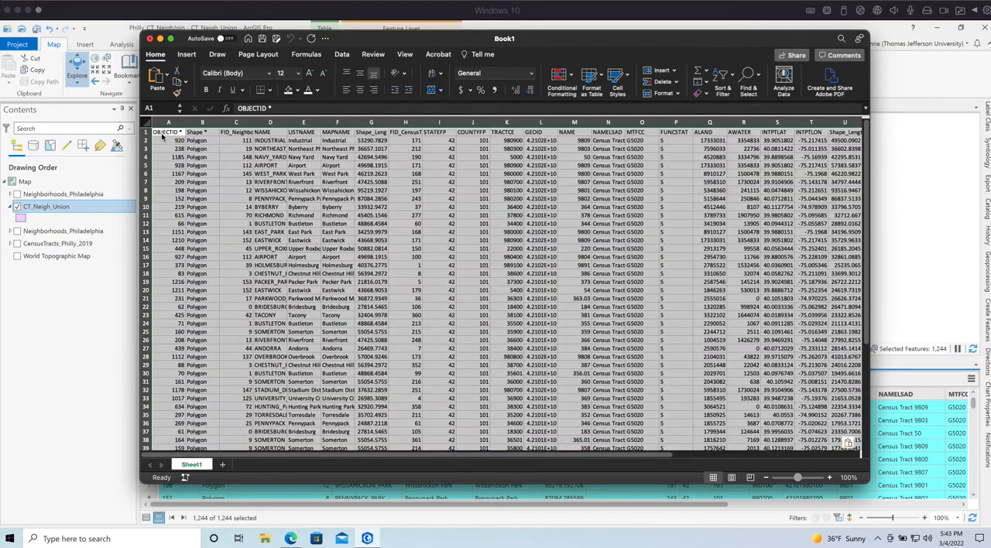
click(408, 400)
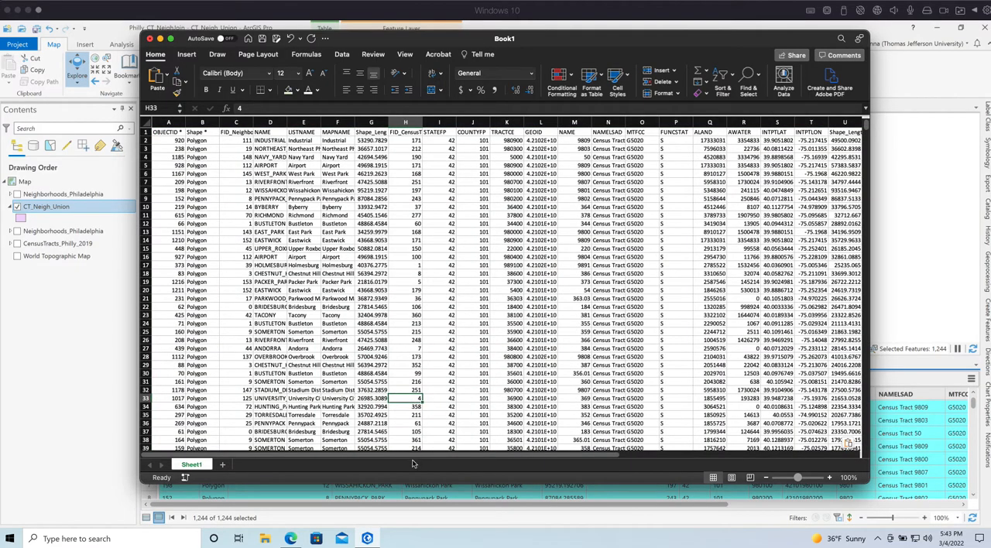
Widen the GEOID column so that its full tract identifiers are displayed
drag(436, 457, 550, 466)
click(391, 200)
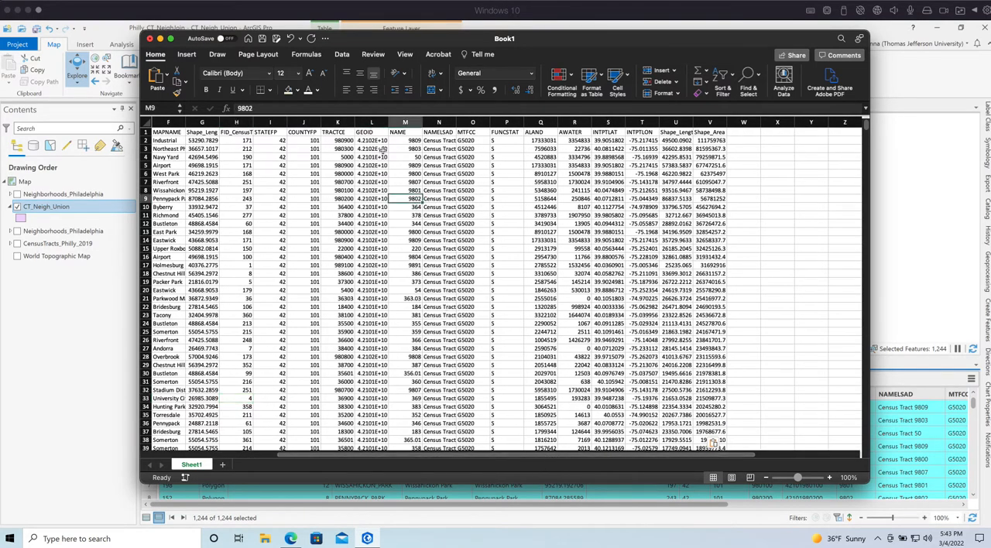
click(379, 122)
double_click(387, 122)
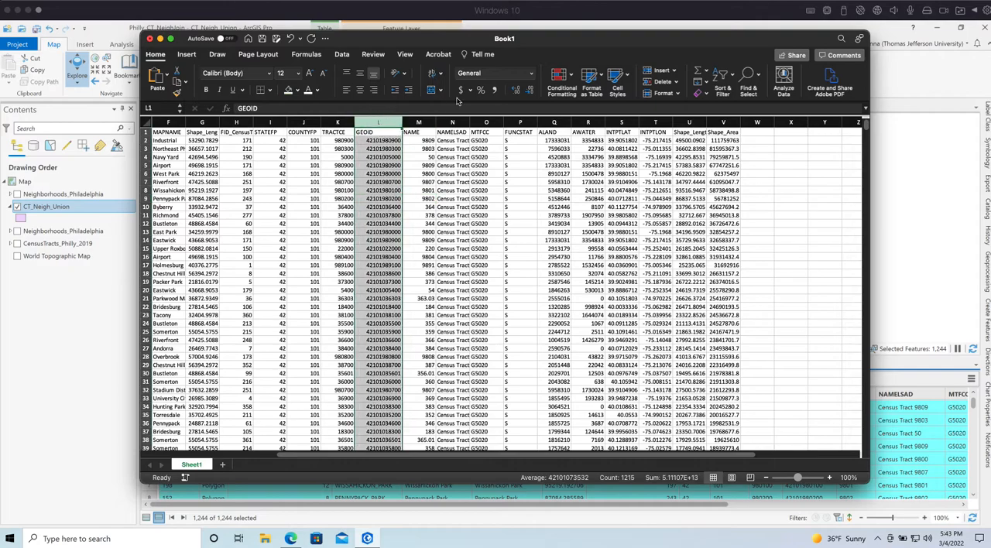
drag(402, 122, 404, 122)
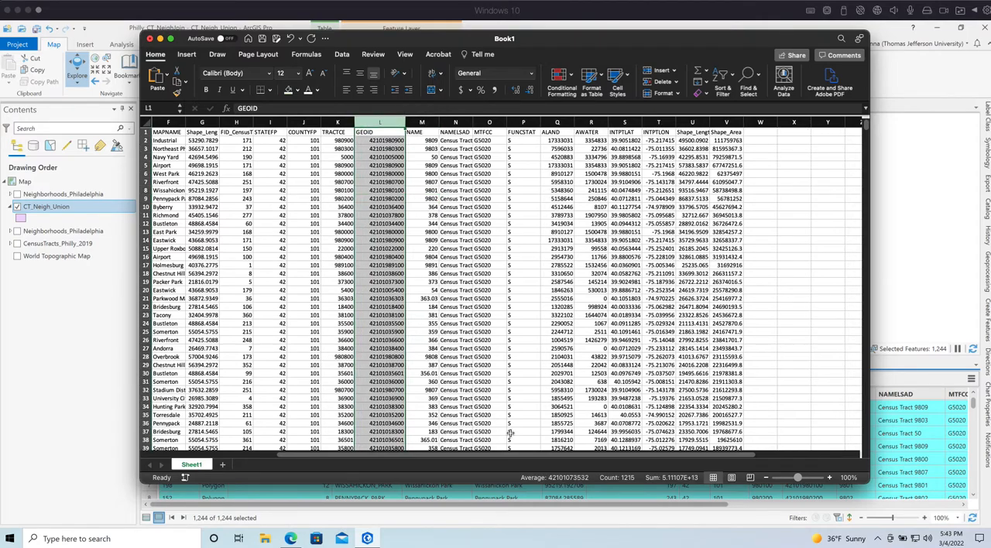
Cut the GEOID column and insert it before OBJECTID as the first column of the sheet
click(379, 465)
right_click(551, 122)
click(157, 132)
click(163, 123)
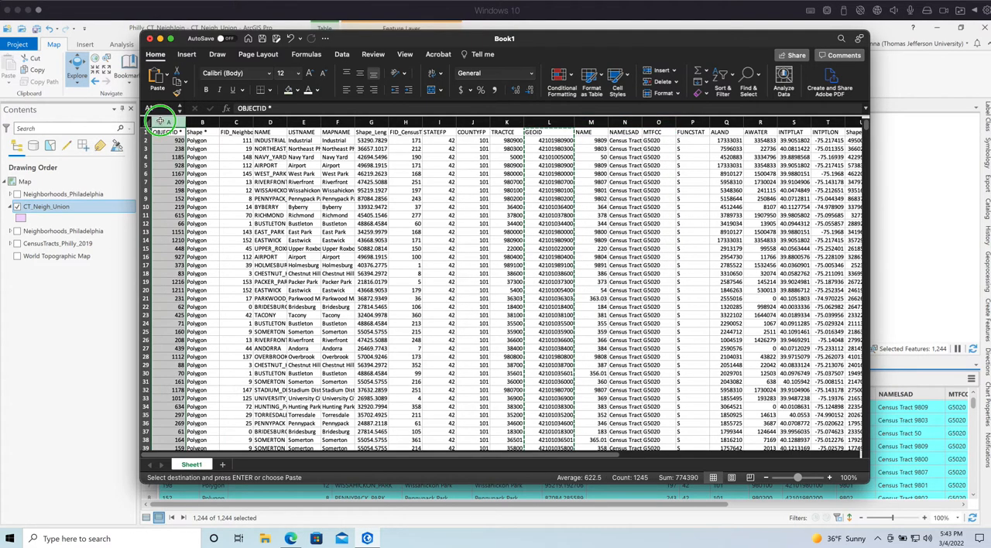
right_click(162, 122)
click(199, 177)
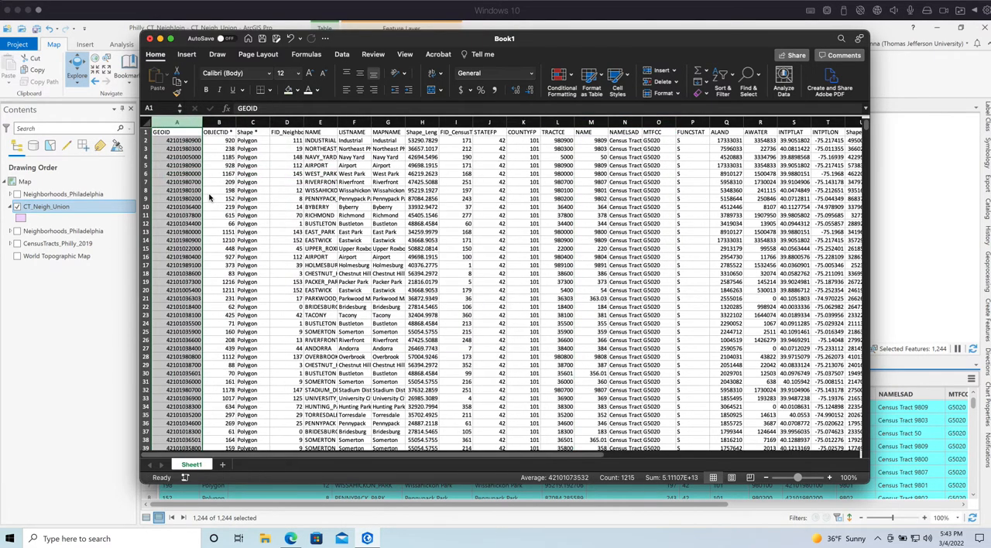
Look over the GEOID values in the first column and the pasted records beside them
click(286, 315)
drag(179, 141, 181, 241)
click(435, 308)
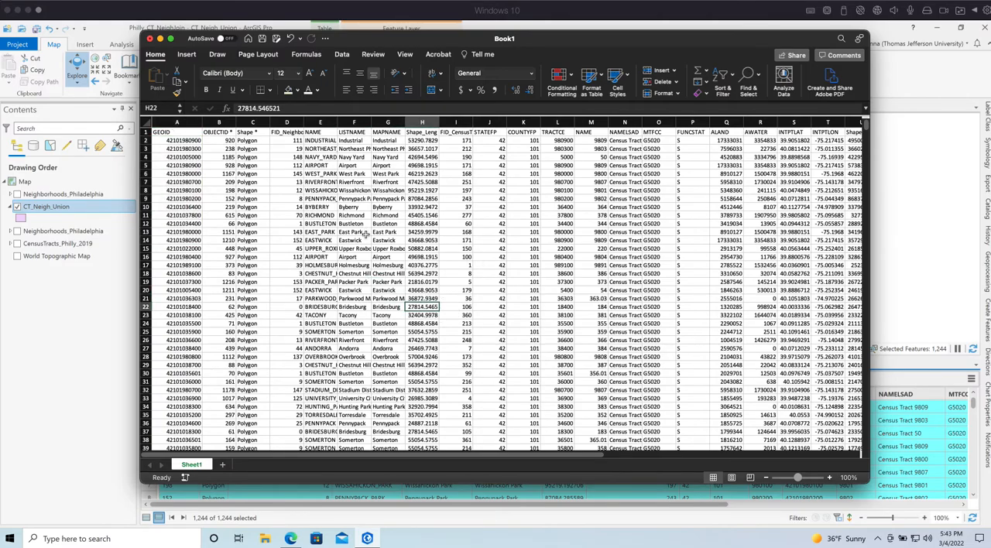
scroll(370, 233, down, 1)
scroll(614, 171, up, 2)
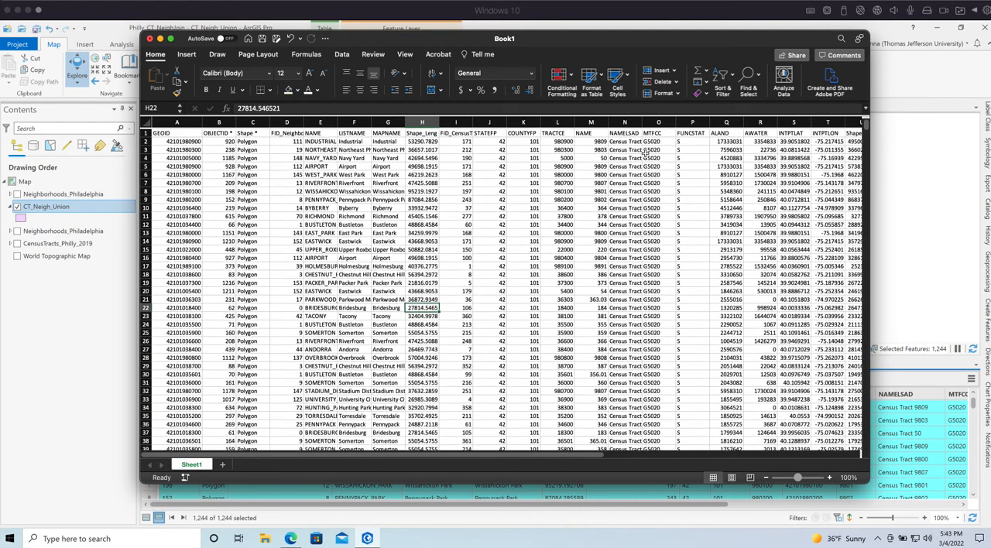
Cut the Shape_Area column at the far end of the union table
click(325, 206)
scroll(382, 202, right, 5)
scroll(382, 202, right, 2)
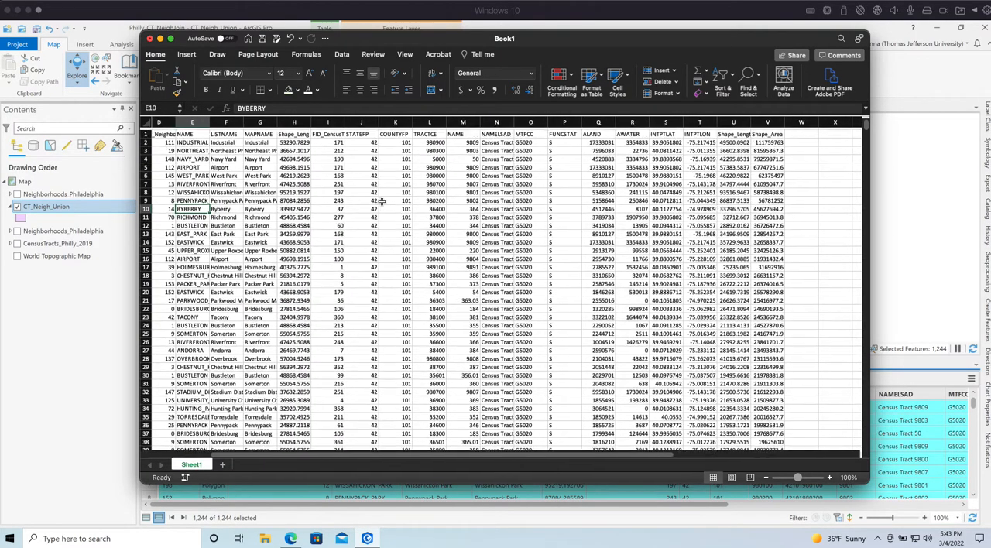
right_click(772, 122)
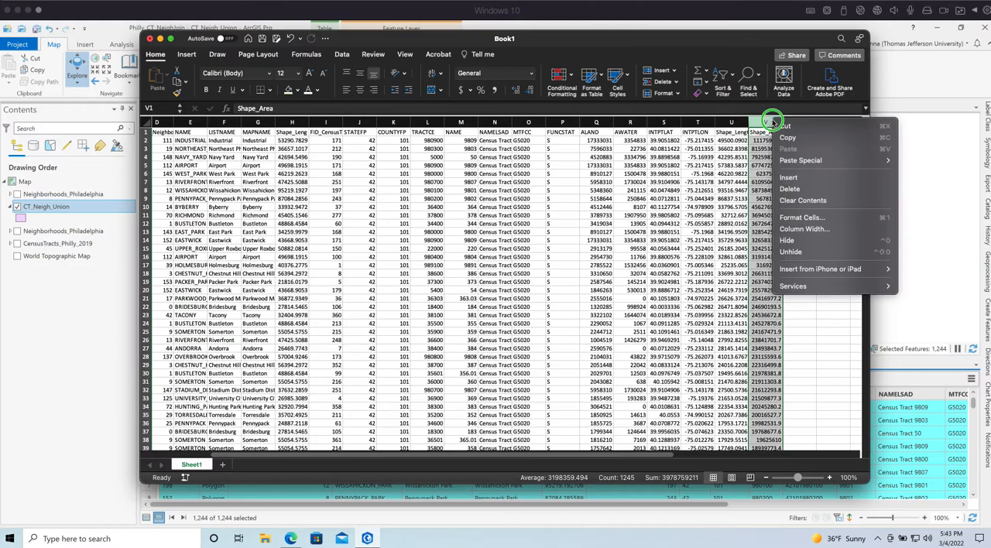
click(778, 135)
scroll(813, 188, left, 3)
scroll(814, 188, right, 1)
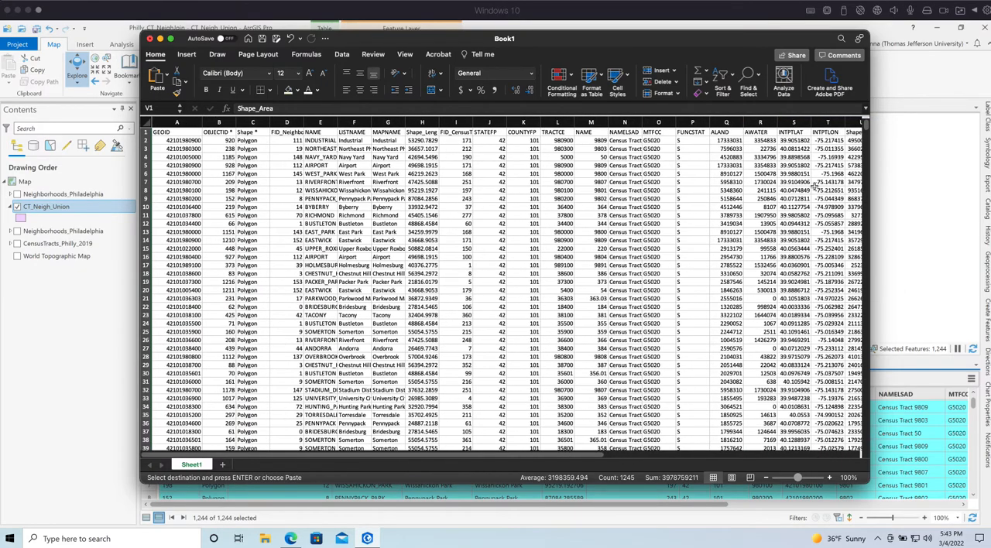
Try to paste the cut Shape_Area column over the OBJECTID column, and undo that paste
right_click(218, 122)
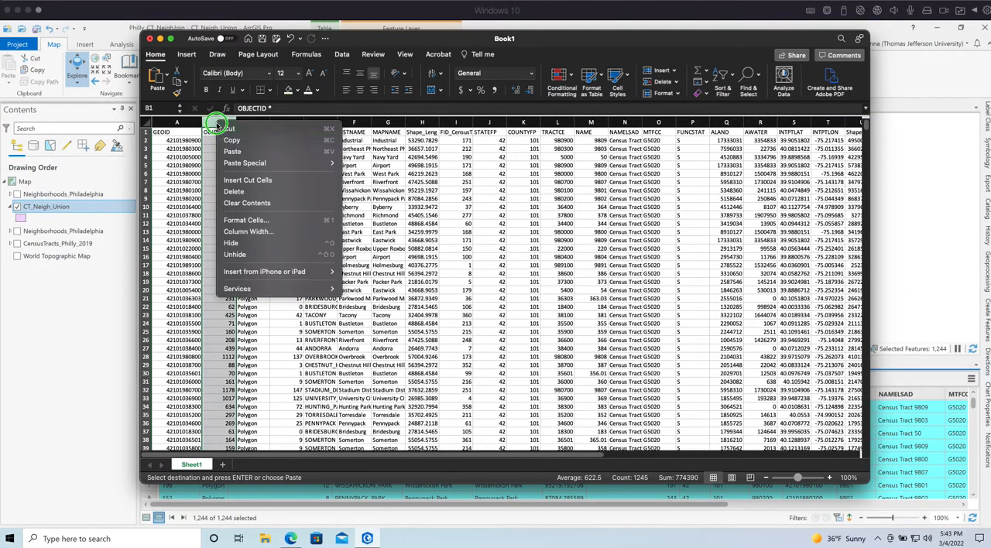
click(244, 159)
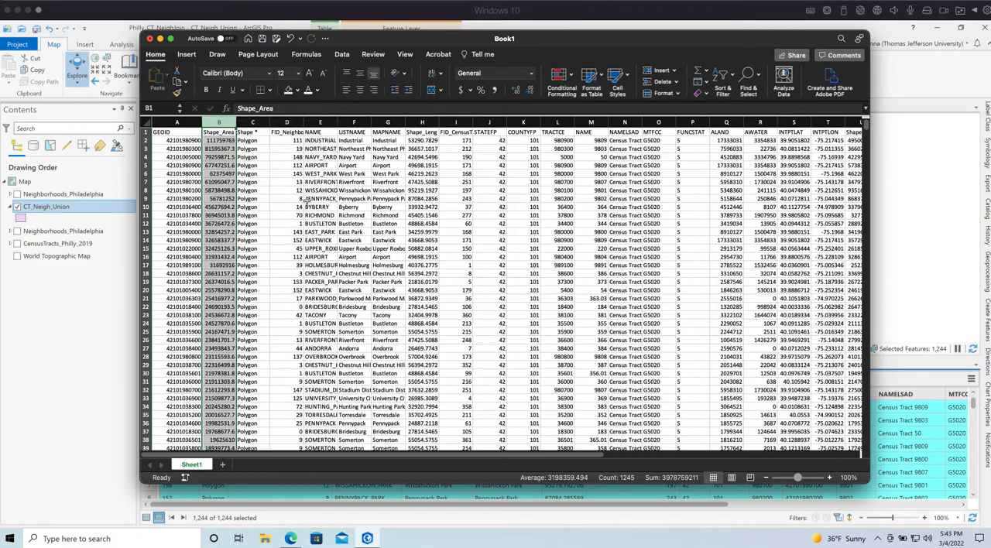
click(290, 37)
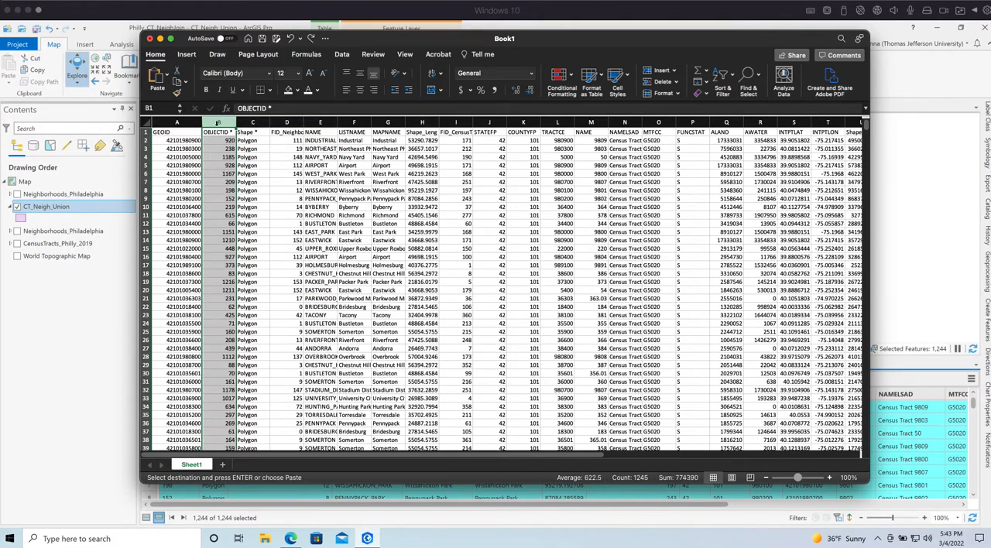
Insert the cut Shape_Area column before OBJECTID, directly after GEOID
right_click(219, 122)
click(248, 180)
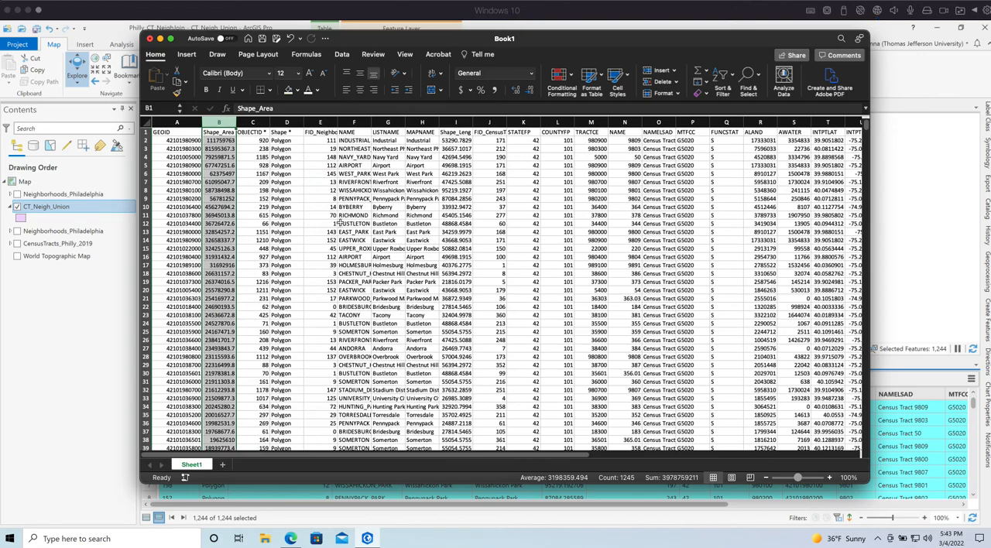
click(414, 247)
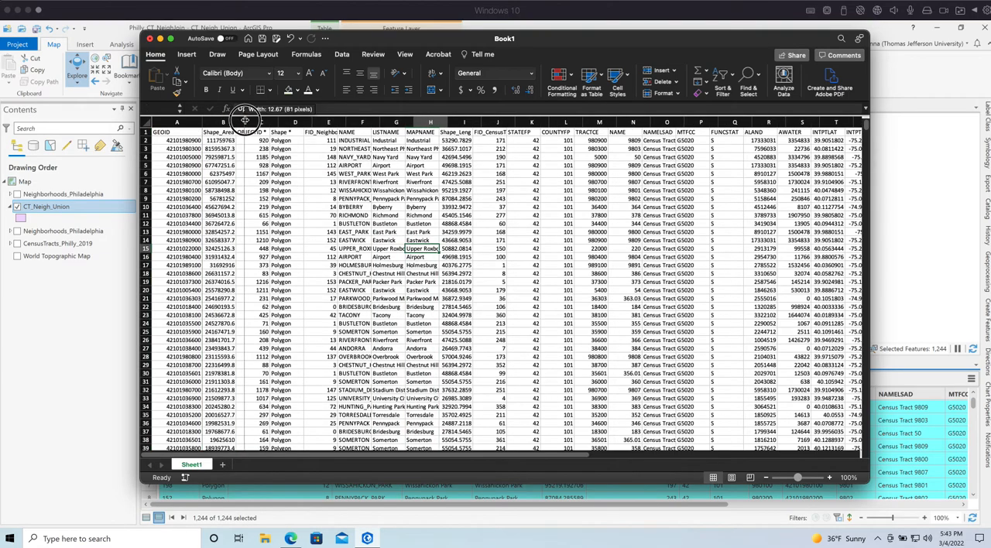
Widen the Shape_Area column to fit its full values with decimals
double_click(237, 122)
right_click(225, 124)
click(500, 205)
click(356, 175)
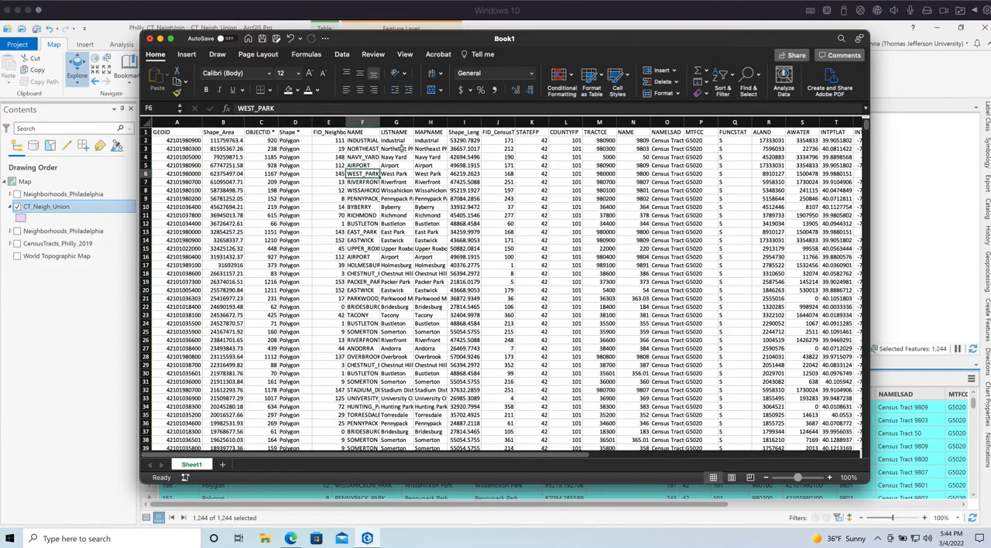
Cut the MAPNAME column and insert it before OBJECTID, directly after Shape_Area
click(430, 122)
right_click(430, 124)
click(449, 133)
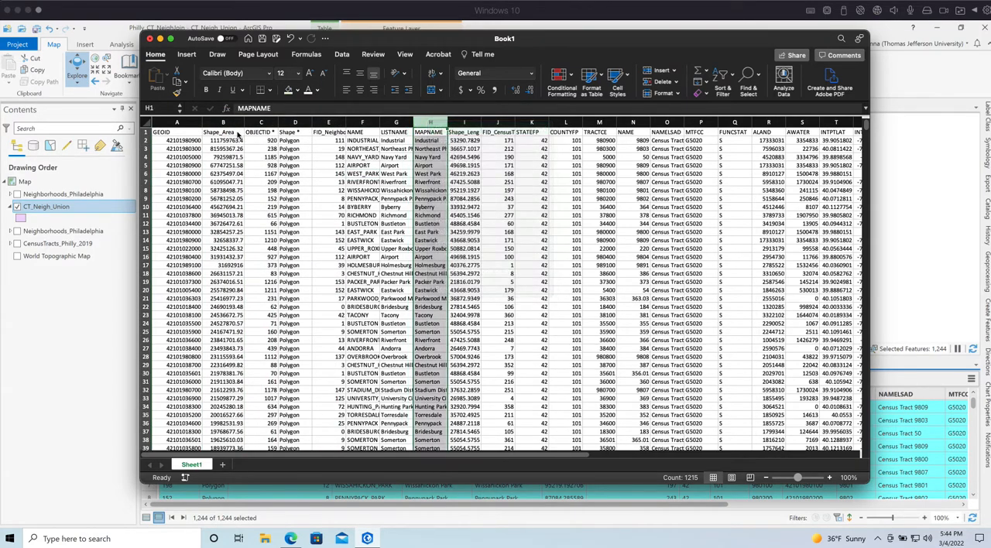
right_click(259, 121)
click(291, 178)
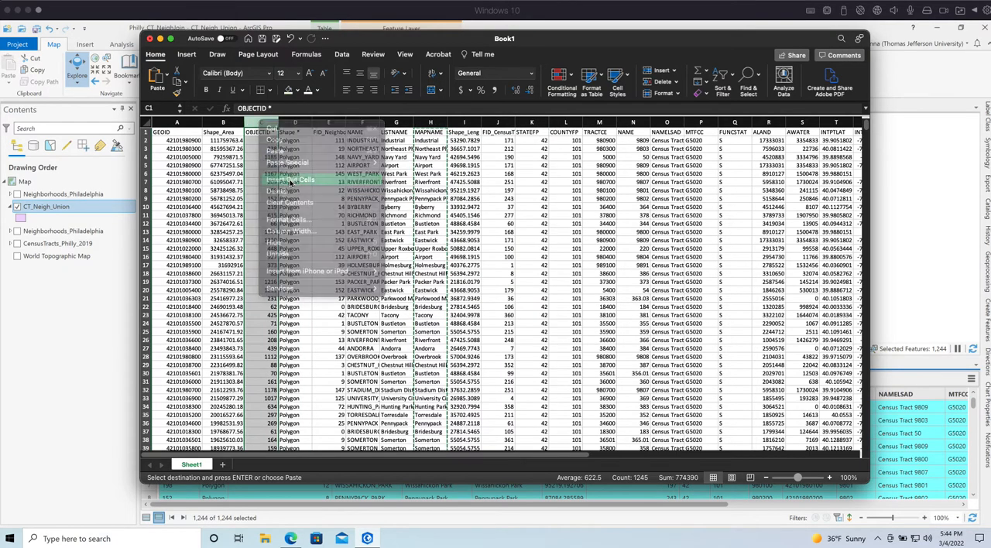
click(559, 299)
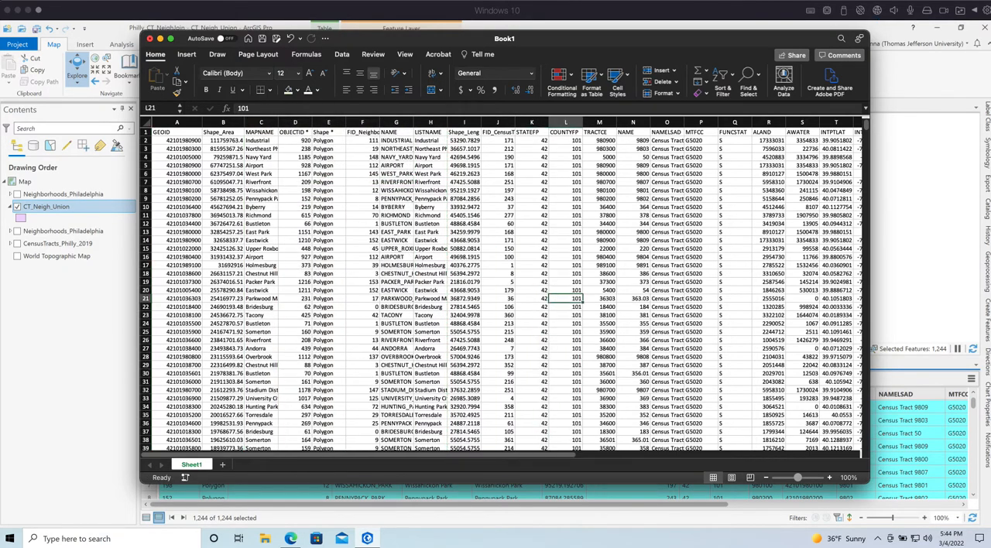
Add a blank second worksheet to the workbook and return to Sheet1
click(222, 464)
click(192, 465)
click(223, 173)
click(147, 121)
key(super+c)
click(327, 289)
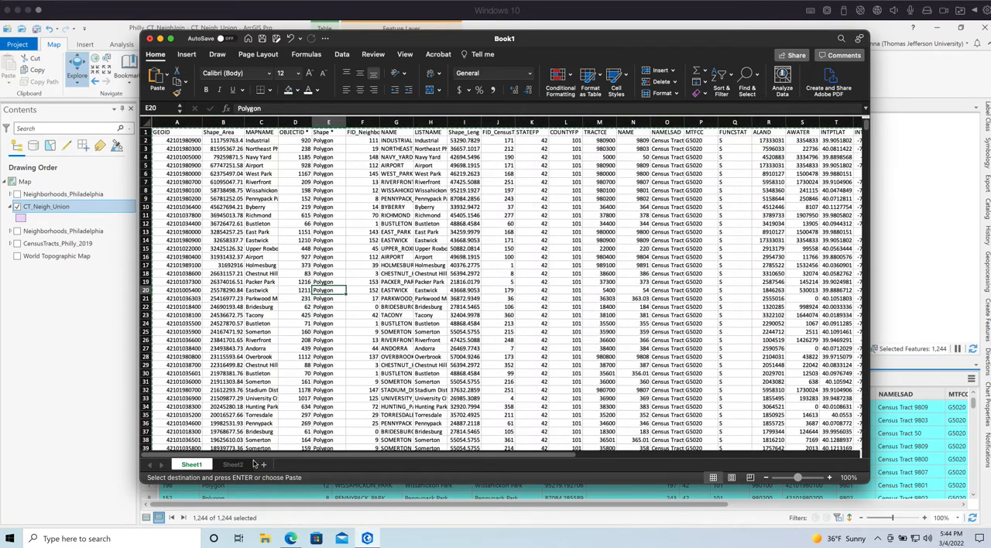
click(232, 465)
right_click(232, 464)
click(186, 493)
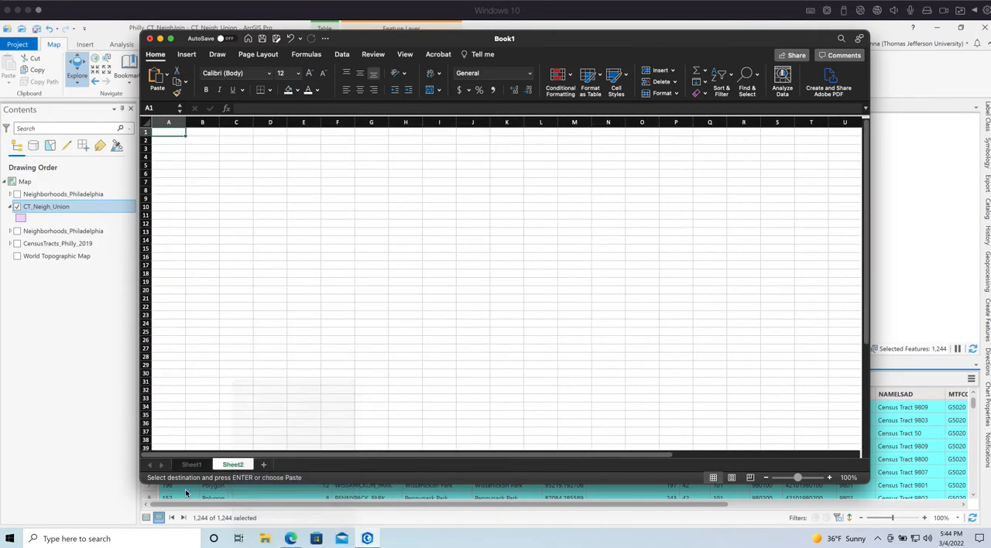
Rename Sheet1, which holds the union records, as CT_NEIGH_UNION
click(191, 464)
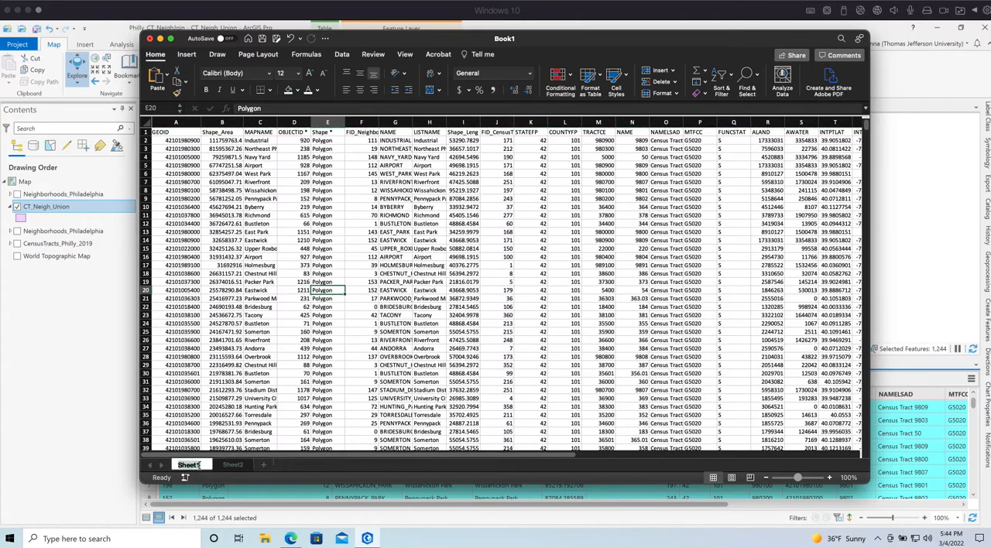
text(CT)
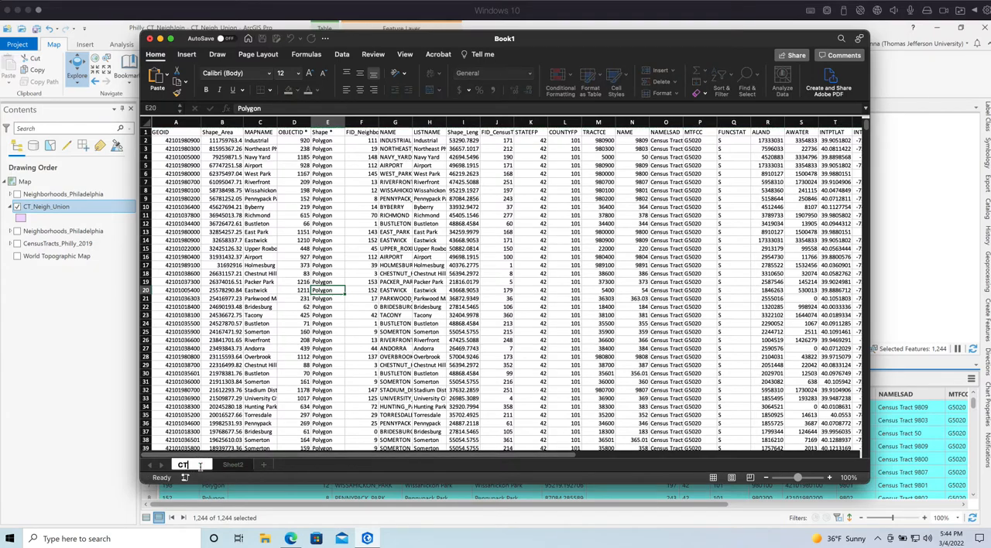
text(_NEIGH)
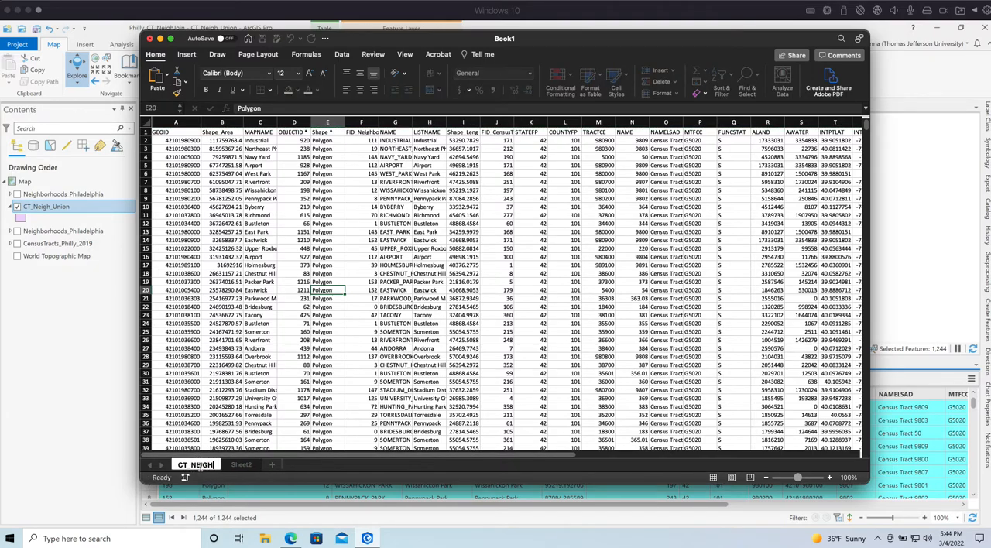
text(_UNION)
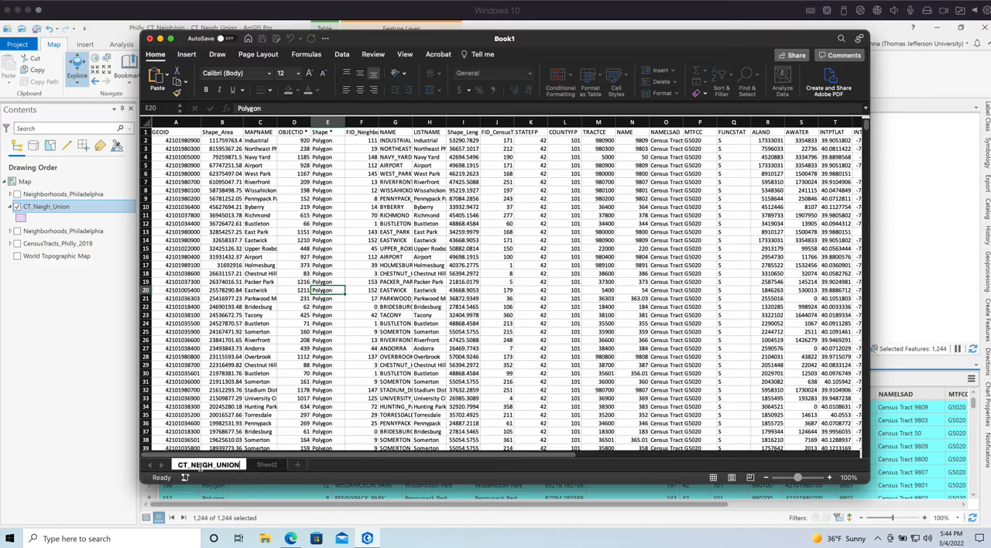
click(510, 381)
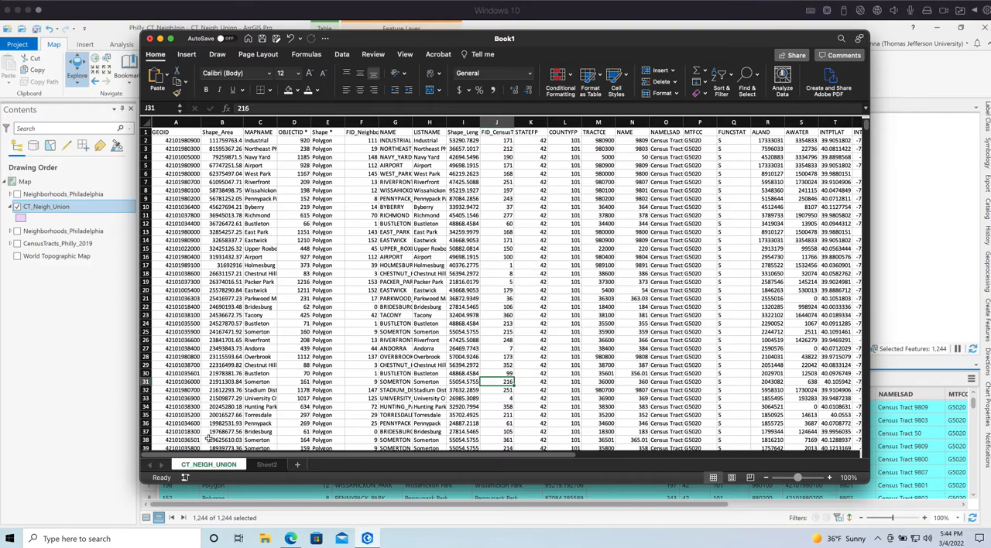
click(265, 407)
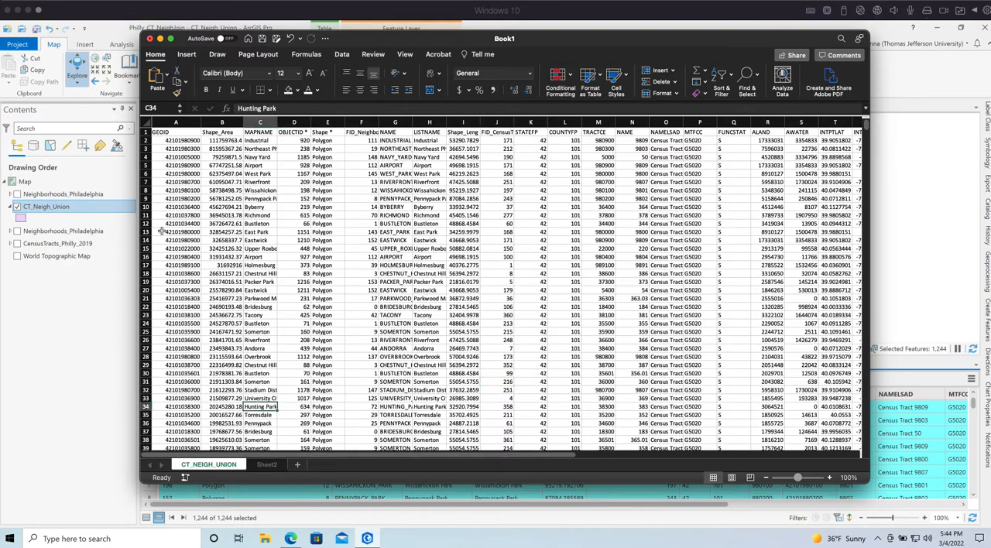
Switch to ArcGIS Pro and clear the selection of CT_Neigh_Union features
click(46, 269)
click(66, 243)
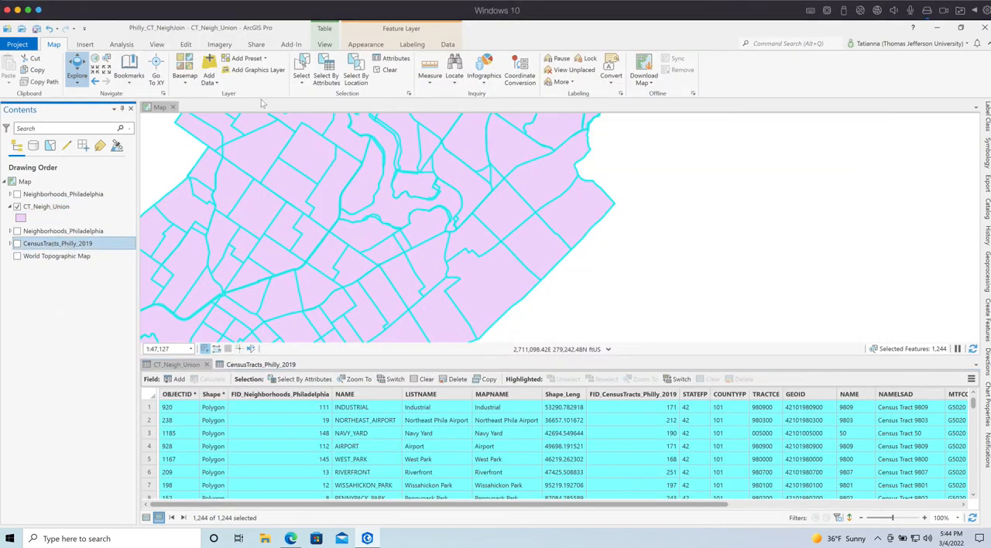
click(387, 70)
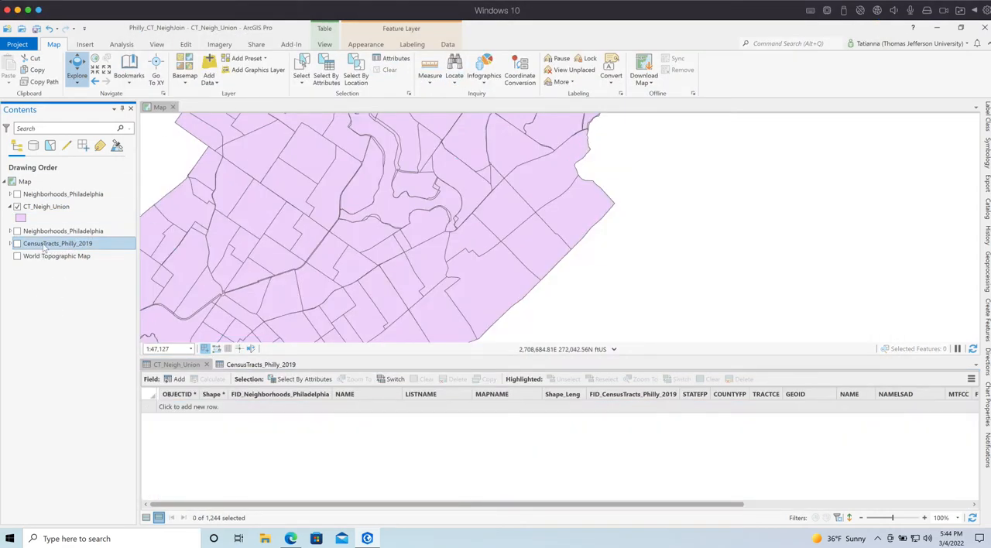
Show the CensusTracts_Philly_2019 layer in place of CT_Neigh_Union and open its attribute table
click(17, 206)
click(17, 243)
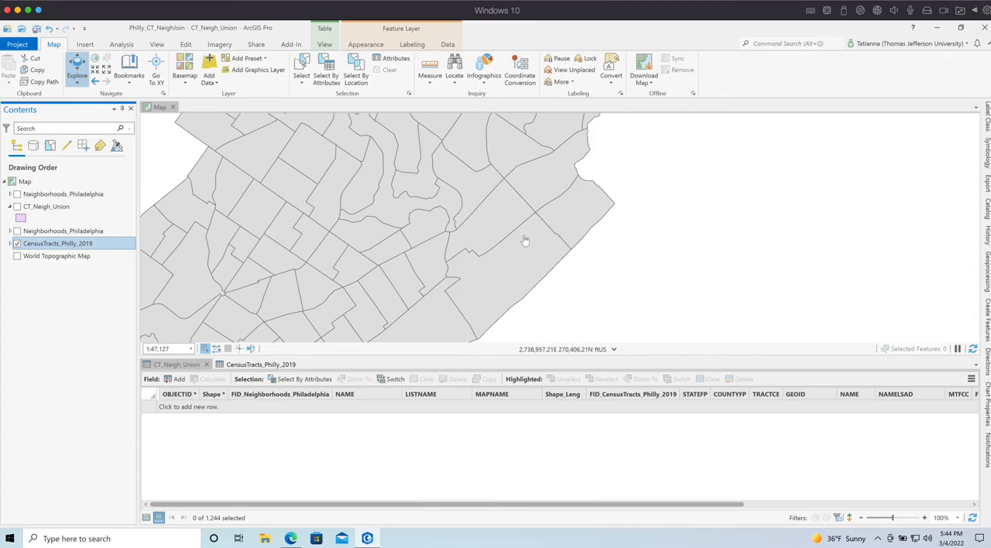
right_click(56, 245)
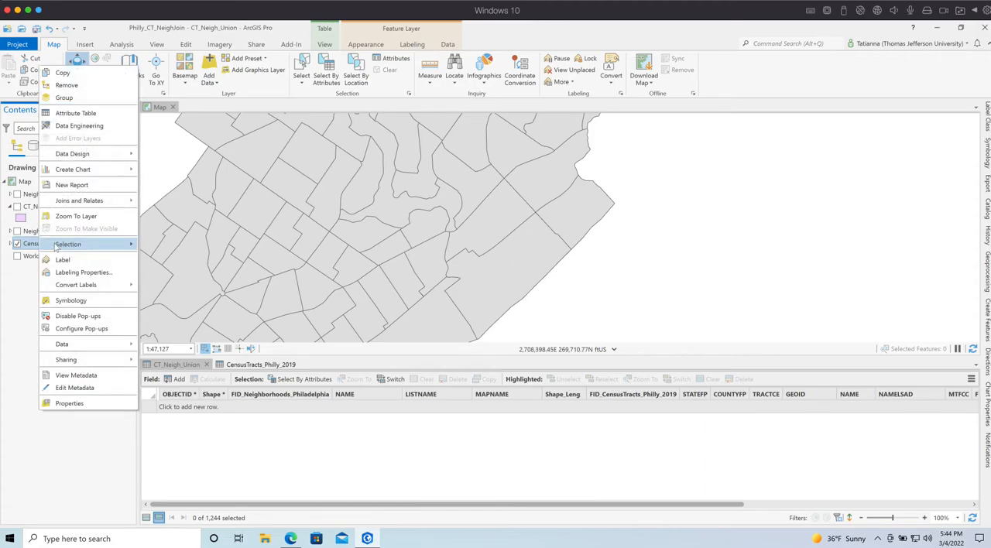
click(76, 113)
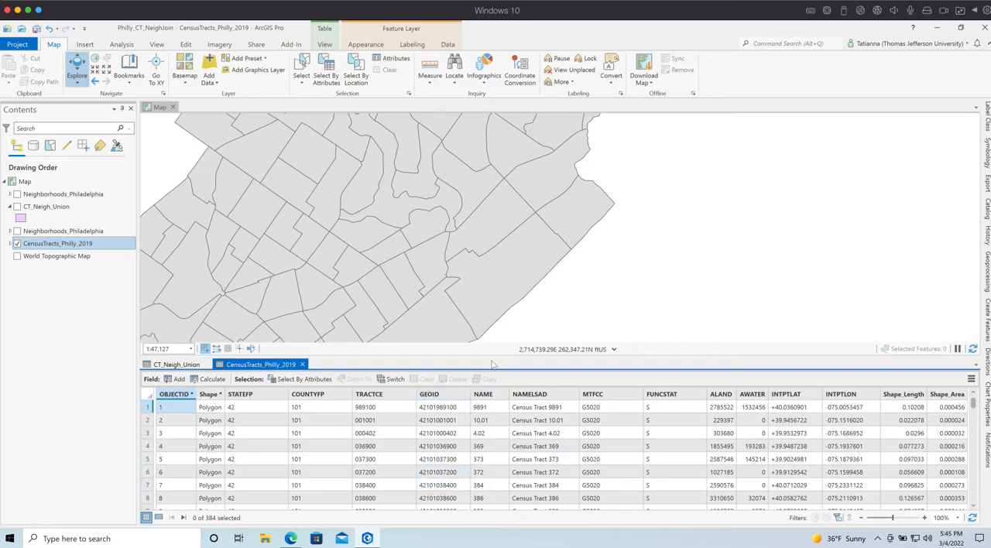
Select all features of CensusTracts_Philly_2019 and copy their attribute table records
right_click(76, 244)
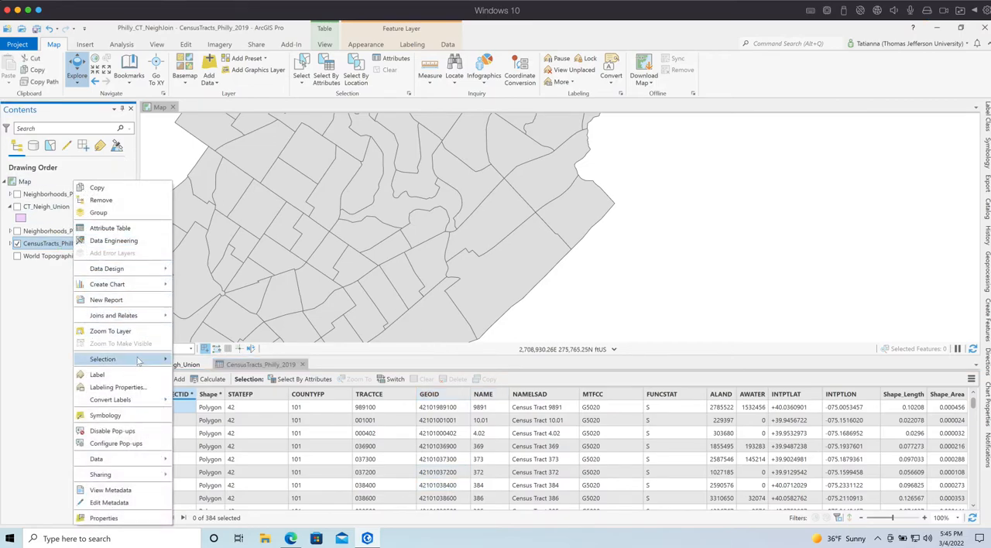
mouse_move(138, 359)
click(222, 412)
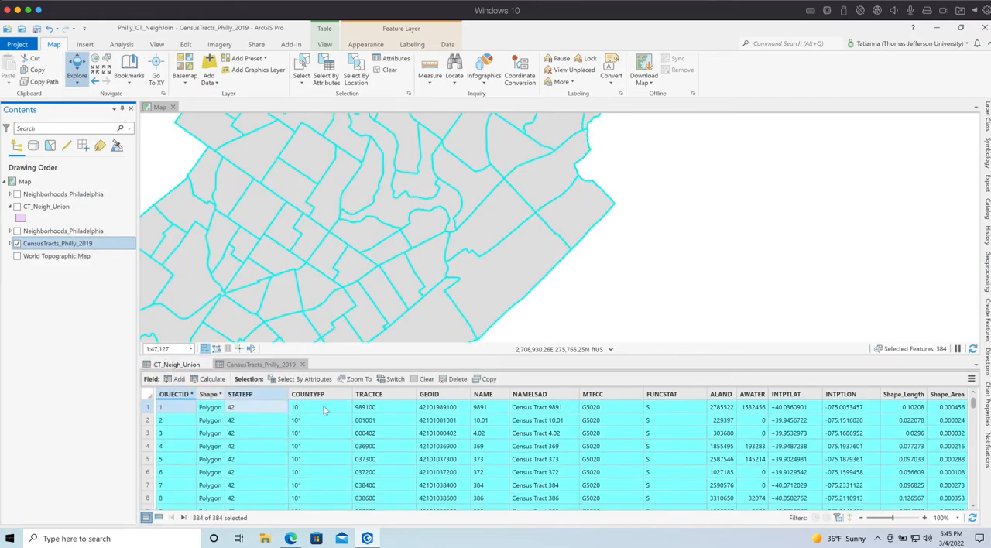
click(487, 379)
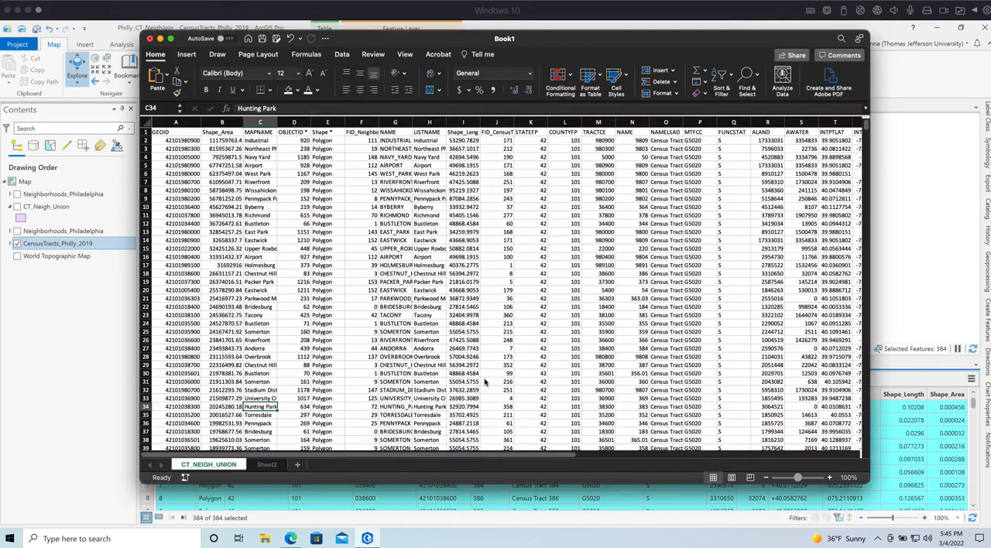
Switch to the Excel workbook and rename Sheet2 as CensusTracts_Philly_2019
key(Right)
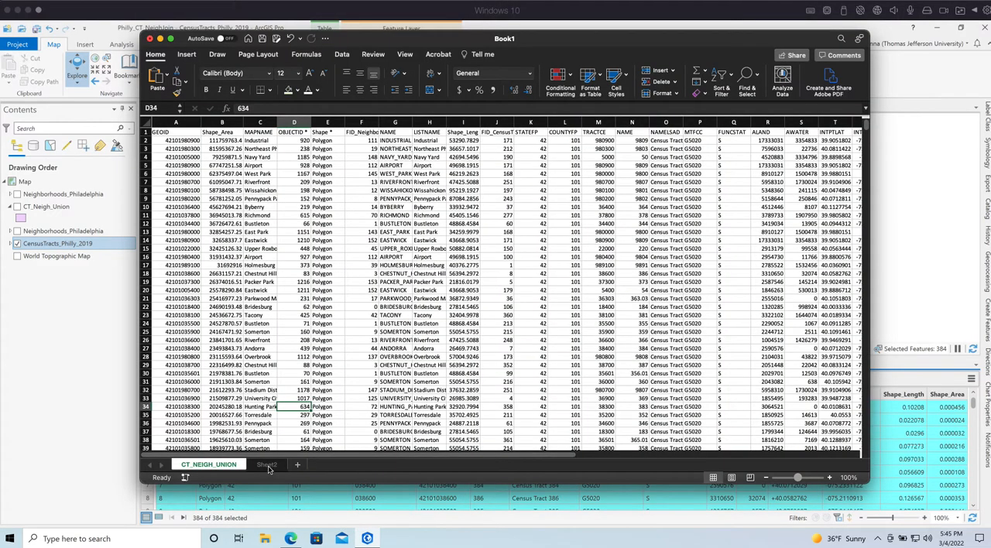
click(267, 466)
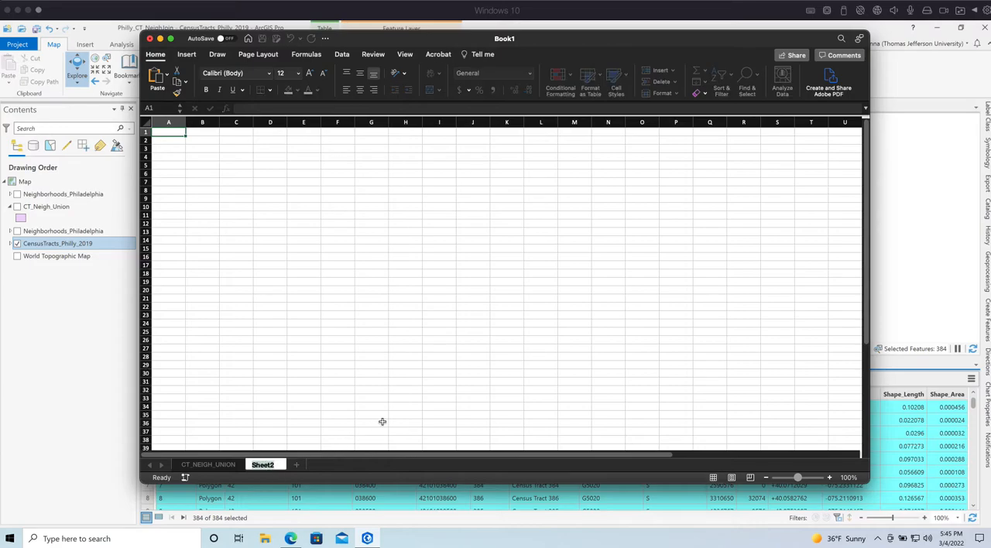
text(CensusTracts_)
text(Ph)
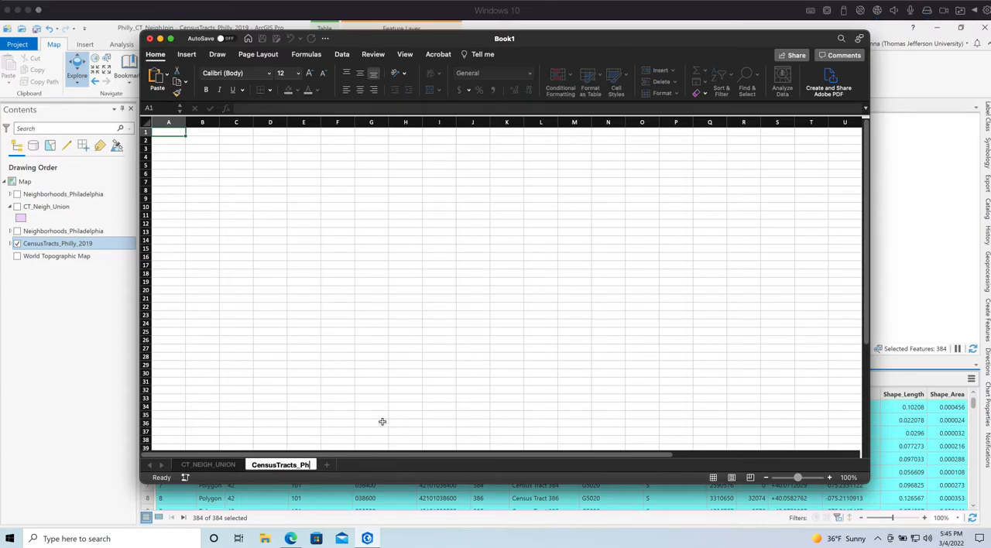
text(illy_2019)
click(407, 326)
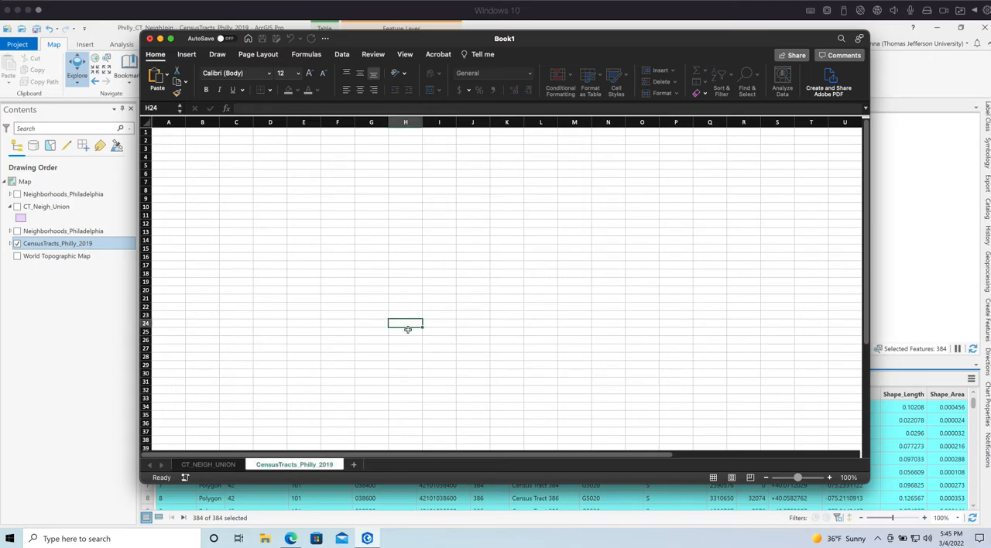
Paste the copied census tract records into the CensusTracts_Philly_2019 sheet starting at cell A1
click(176, 133)
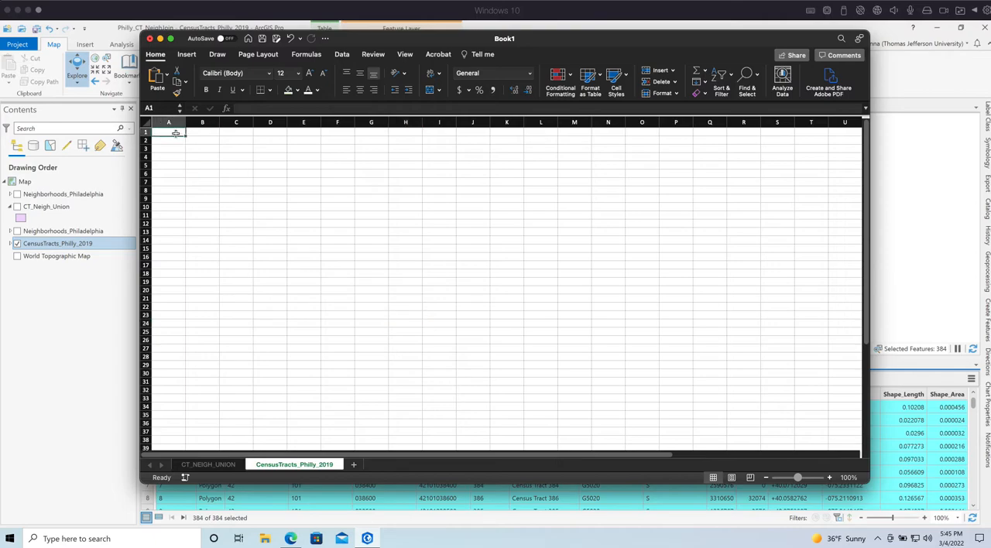
key(super+v)
click(395, 348)
Fill columns A through P of the CensusTracts_Philly_2019 sheet with the lightest gold theme color
drag(675, 122, 137, 116)
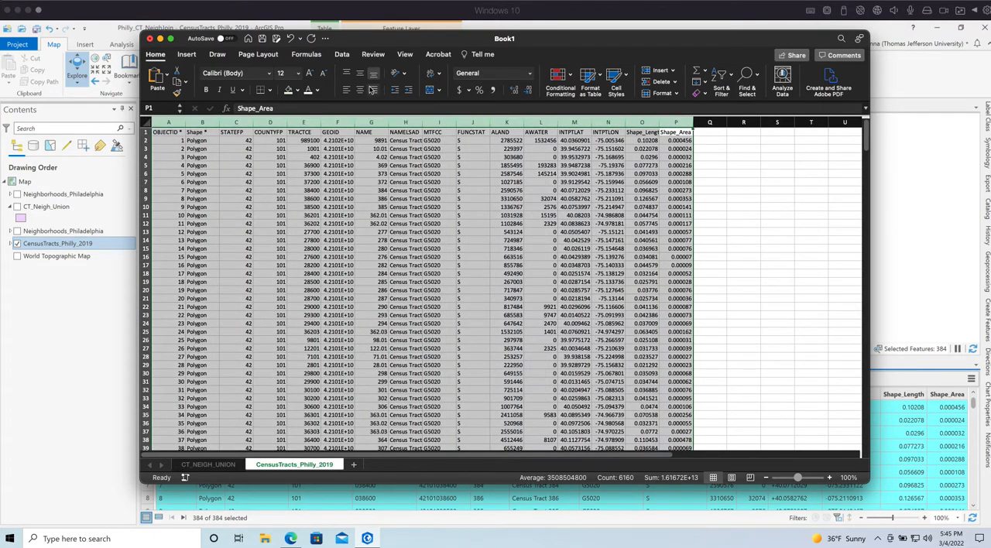
click(297, 90)
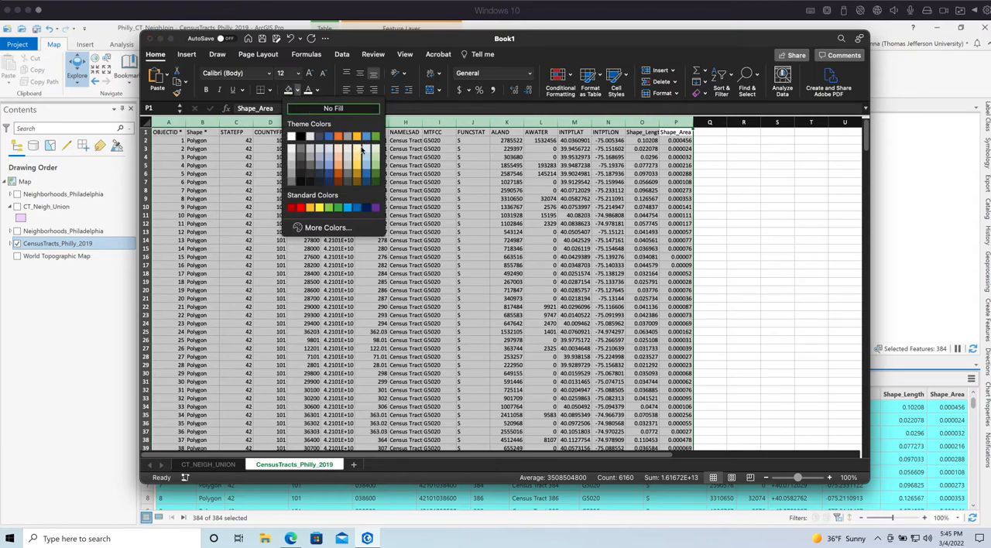
click(358, 148)
click(643, 265)
click(306, 174)
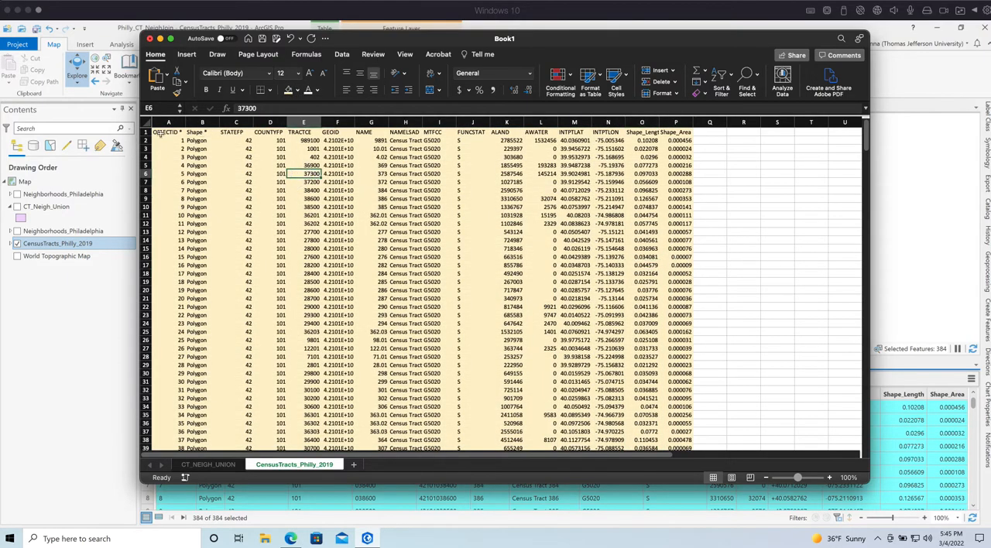
Bold the header row from OBJECTID to Shape_Area and widen the GEOID column until the full IDs are readable
drag(159, 133, 684, 133)
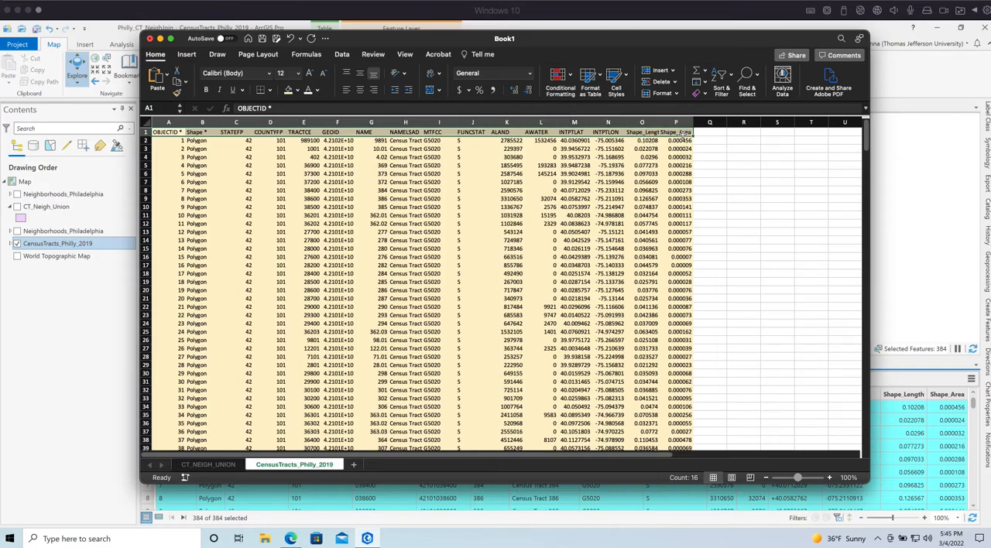
click(429, 314)
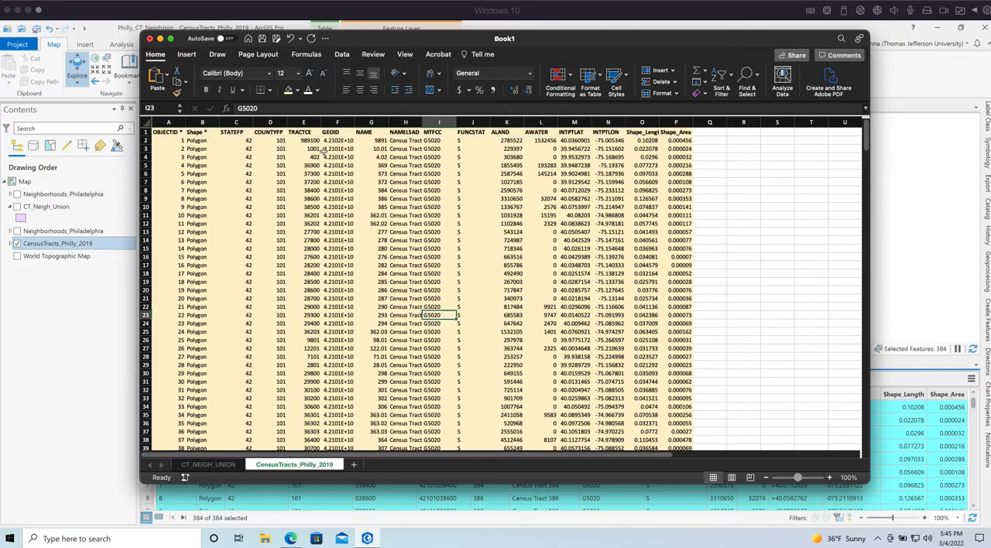
drag(353, 123, 370, 123)
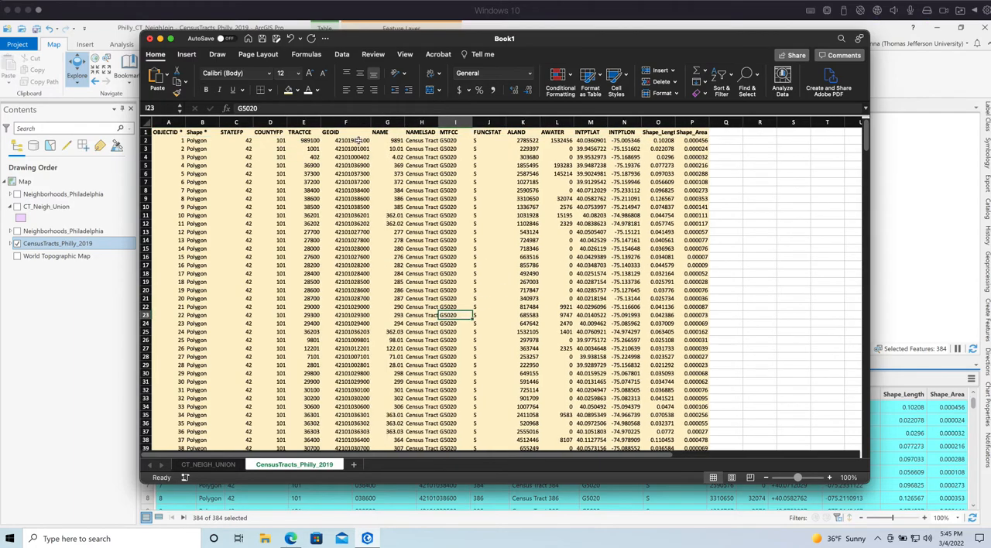
Examine the GEOID, ALAND and AWATER fields and look through the tract records of the CensusTracts_Philly_2019 sheet
click(359, 139)
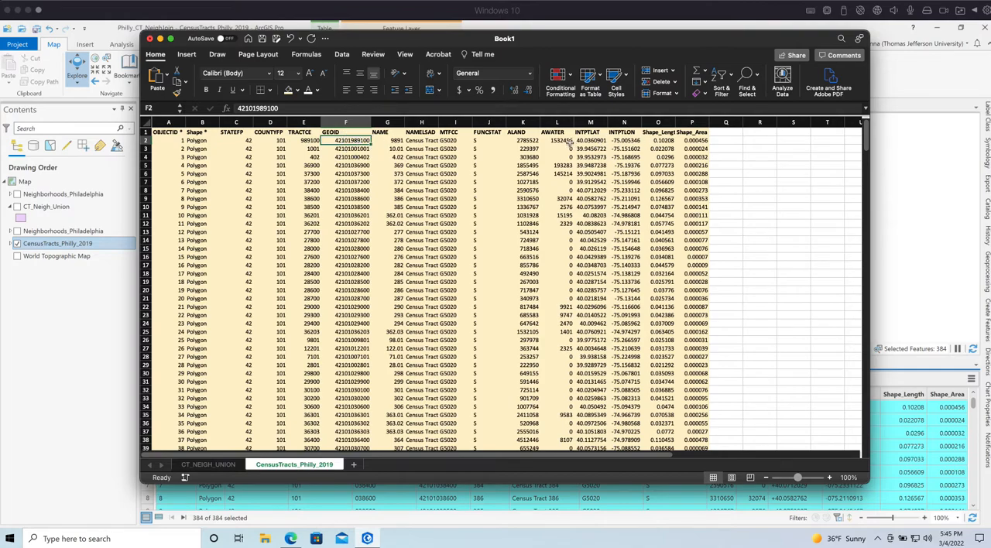
click(561, 140)
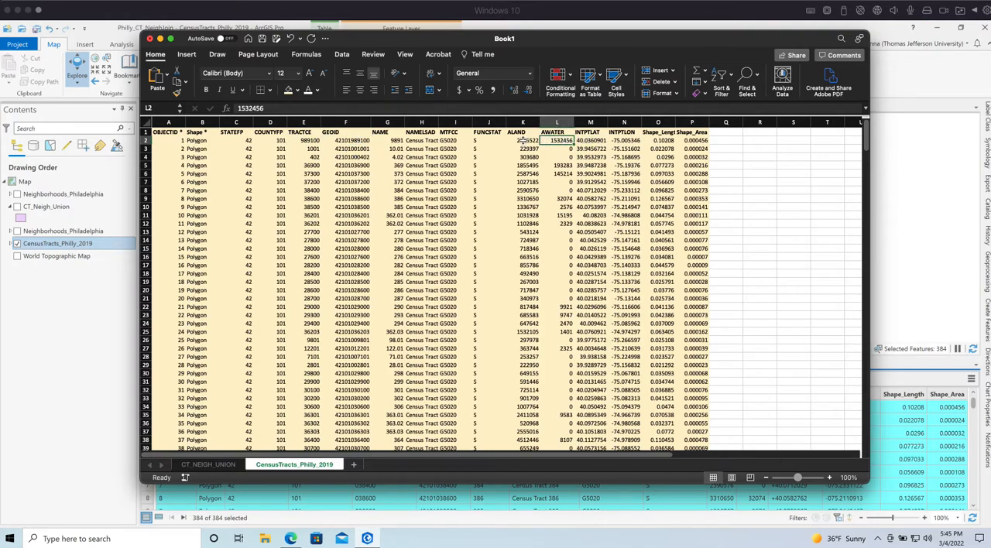
click(523, 141)
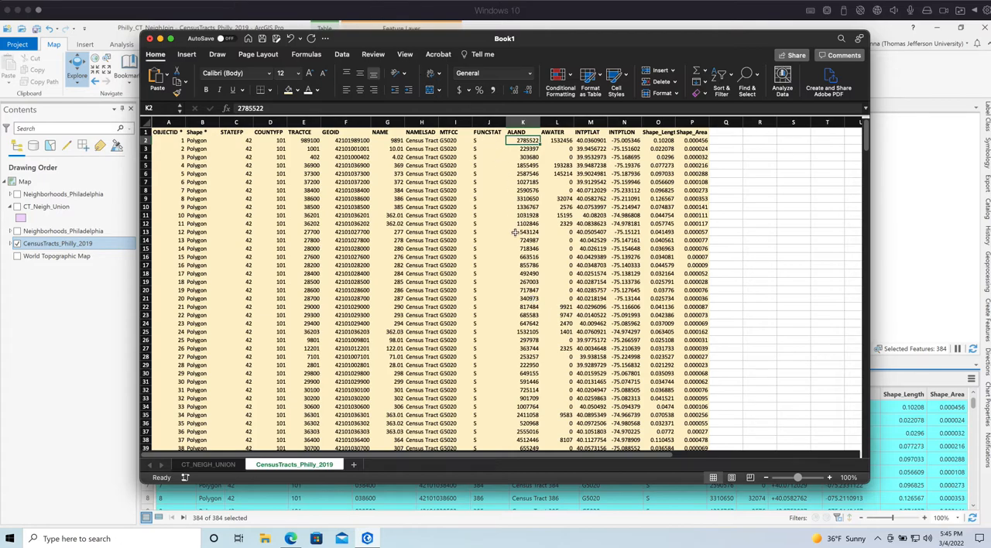
click(480, 315)
click(513, 122)
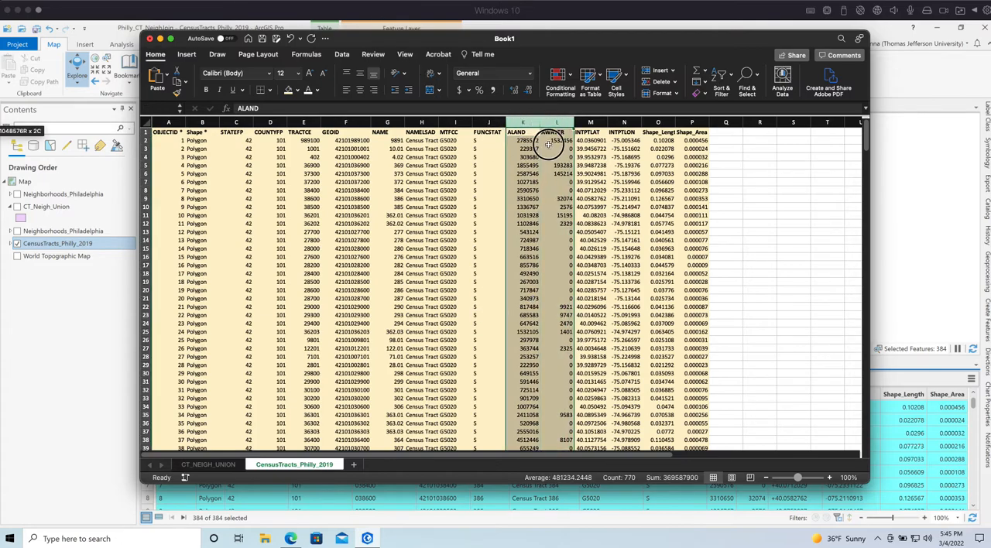
click(691, 122)
drag(663, 122, 154, 122)
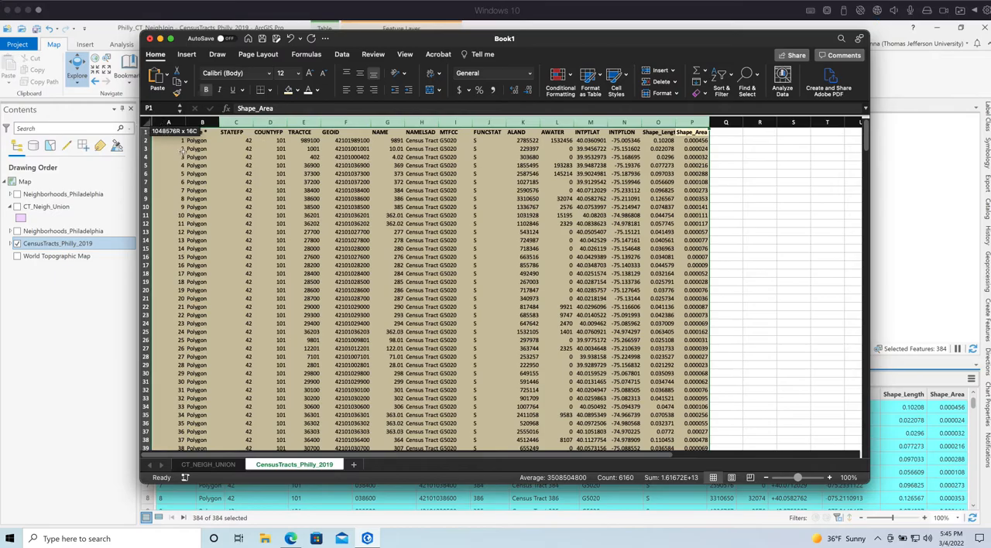
click(270, 256)
scroll(480, 306, down, 10)
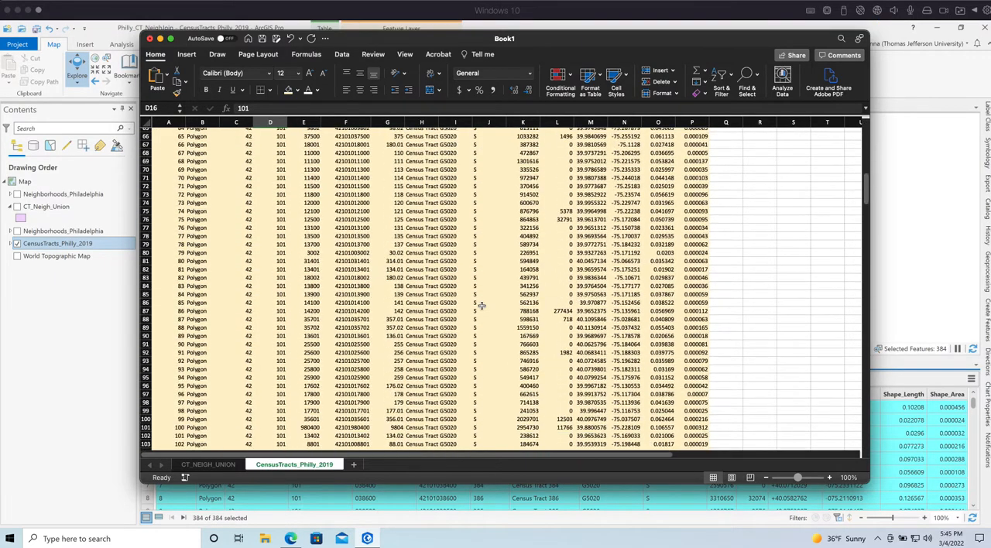
scroll(481, 306, up, 15)
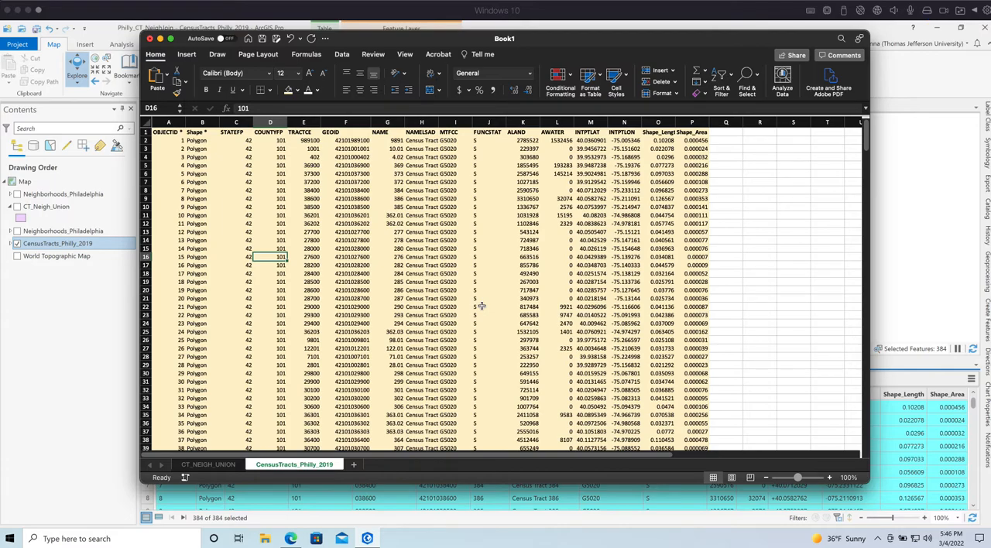
click(342, 287)
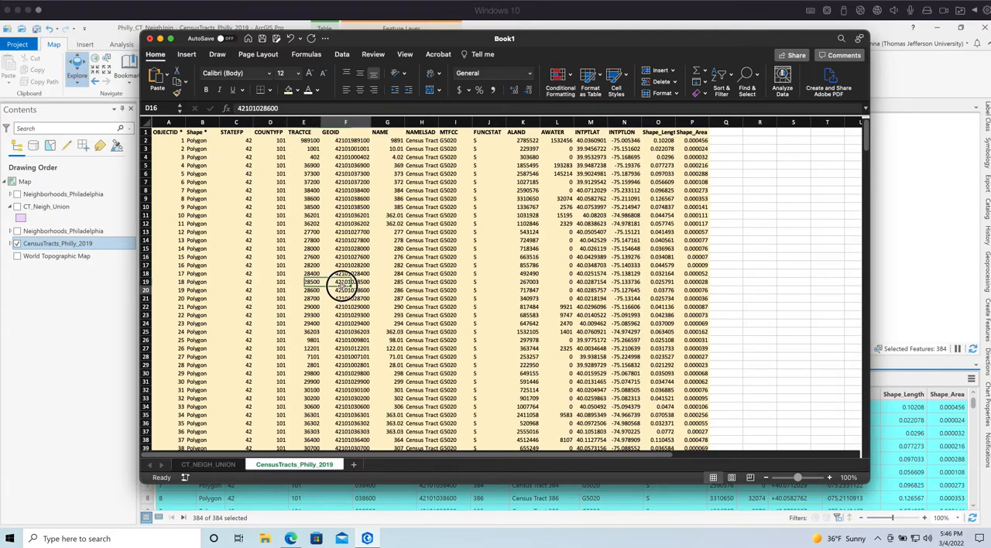
Switch to the CT_NEIGH_UNION sheet and widen its GEOID column
click(207, 464)
click(427, 298)
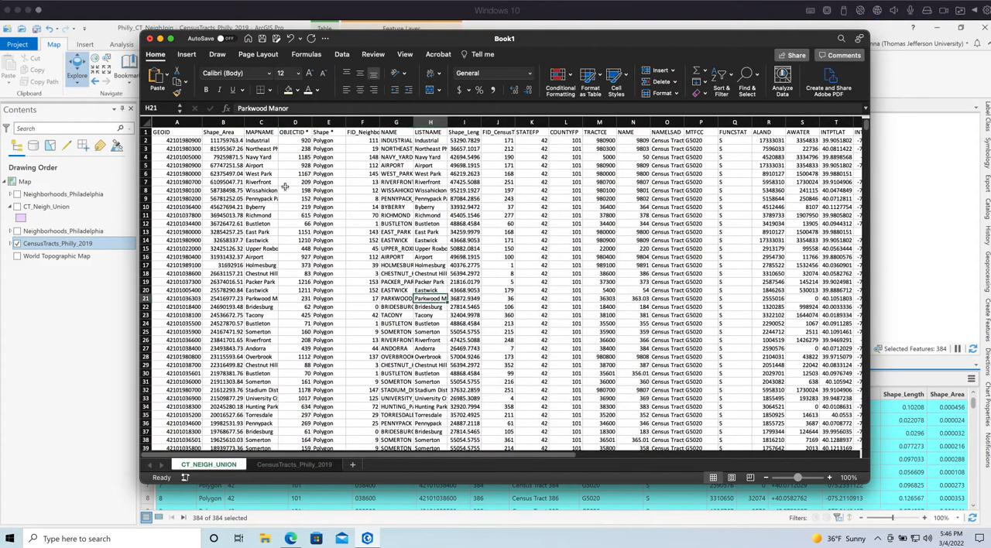
drag(203, 123, 219, 122)
click(193, 140)
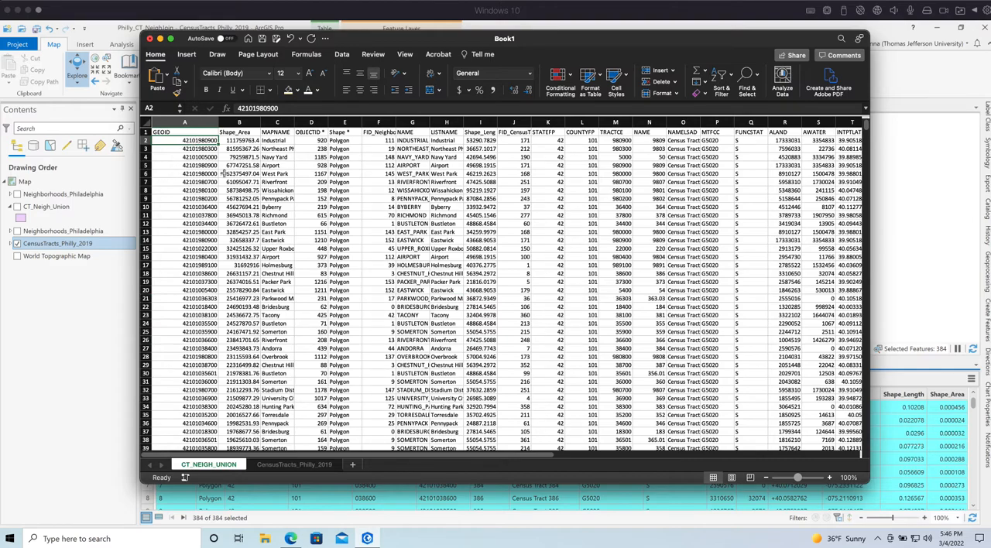
Start a custom sort of the CT_NEIGH_UNION table with GEOID values, smallest to largest, as the first level
drag(870, 92, 970, 93)
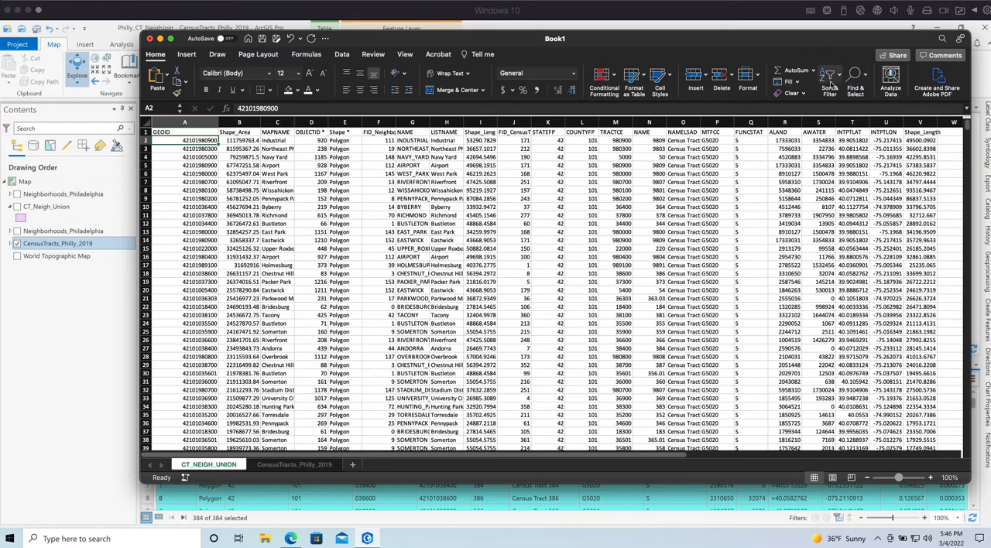
click(836, 77)
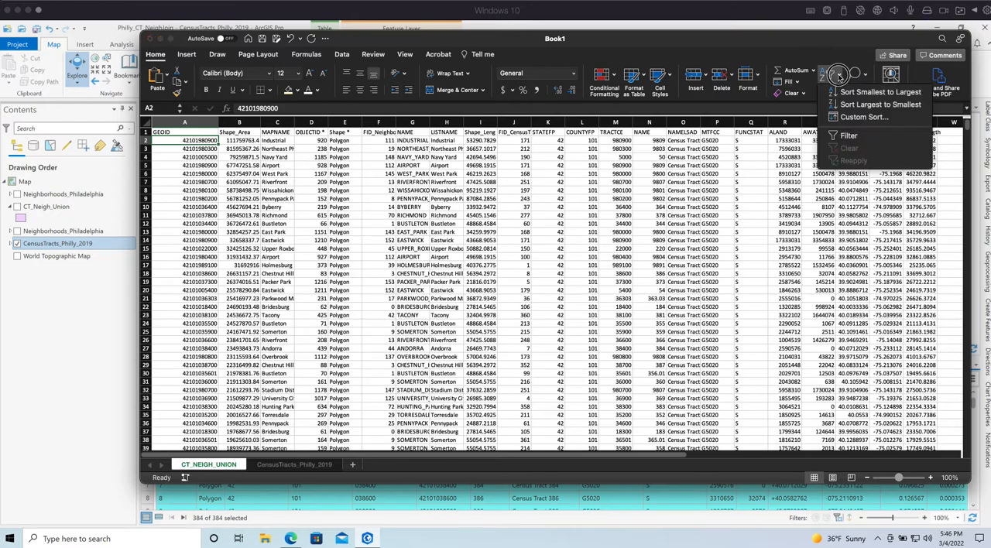
click(875, 116)
drag(415, 56, 749, 192)
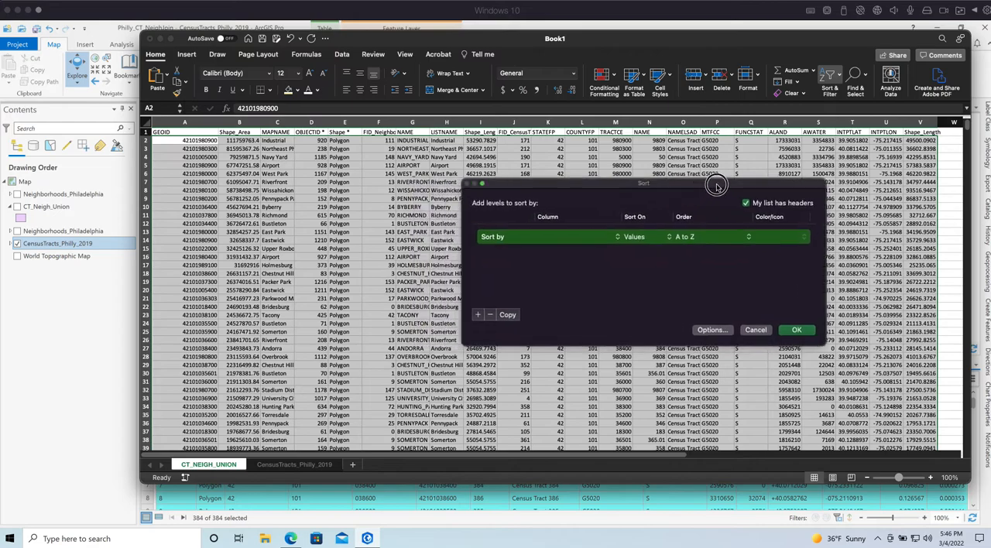
click(619, 249)
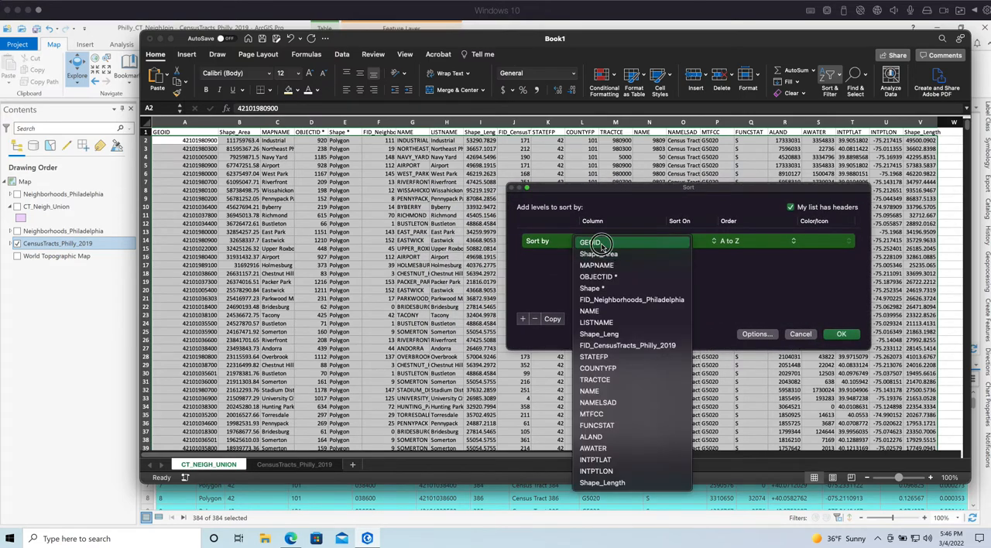
click(619, 244)
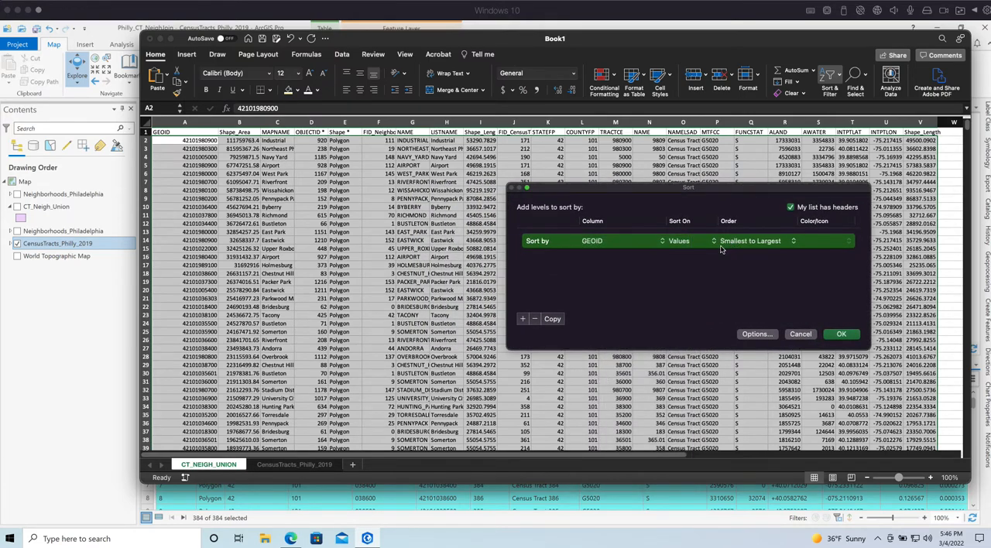
Add a second sort level on Shape_Area values, largest to smallest, and apply the sort
click(523, 319)
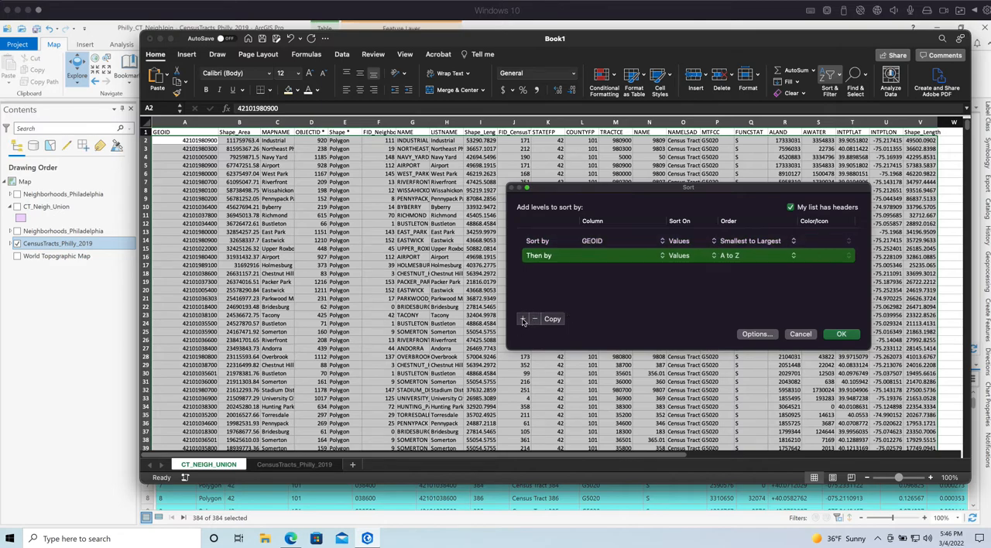
click(594, 257)
click(617, 268)
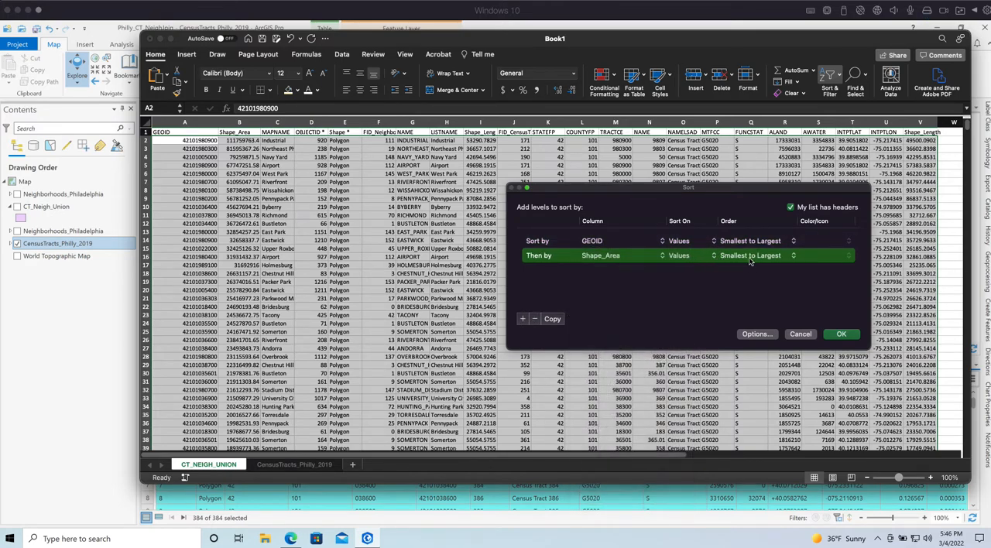
click(714, 257)
click(741, 275)
click(854, 337)
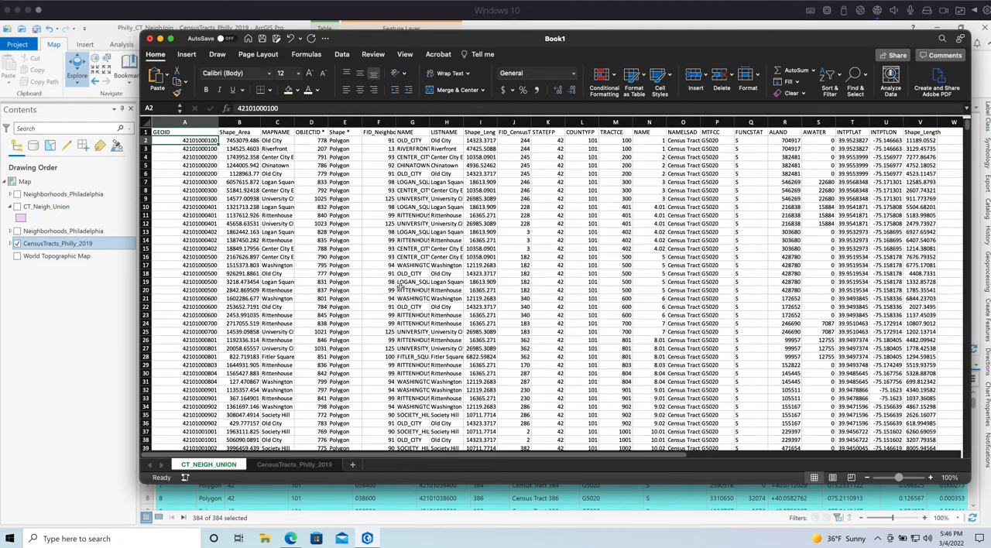
Examine the sorted GEOID column of CT_NEIGH_UNION alongside the Shape_Area values
click(400, 288)
click(189, 124)
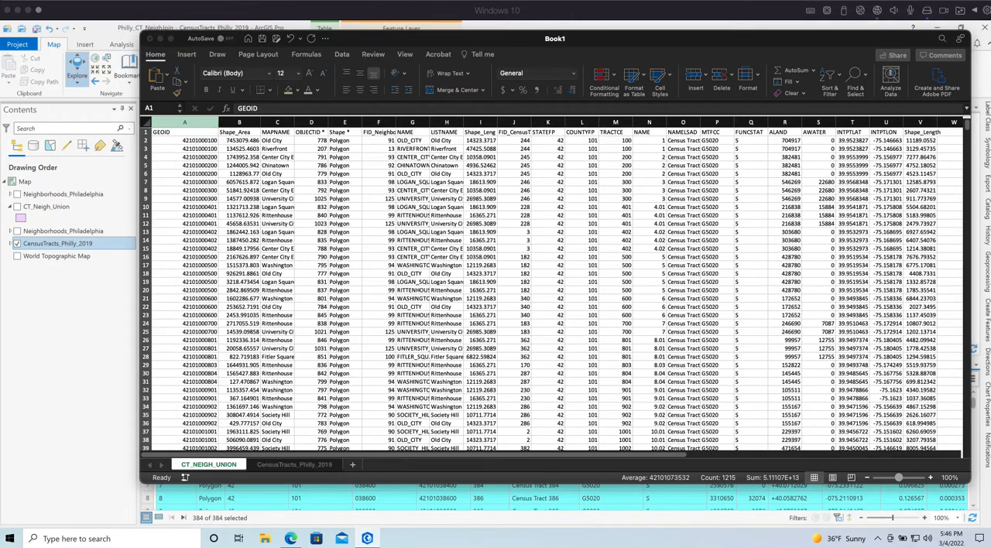
click(277, 281)
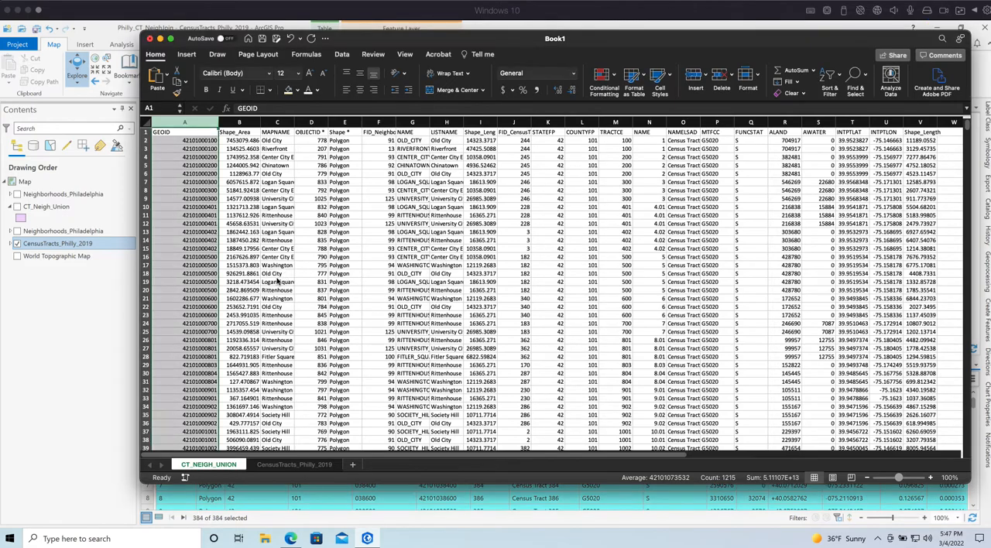
click(258, 182)
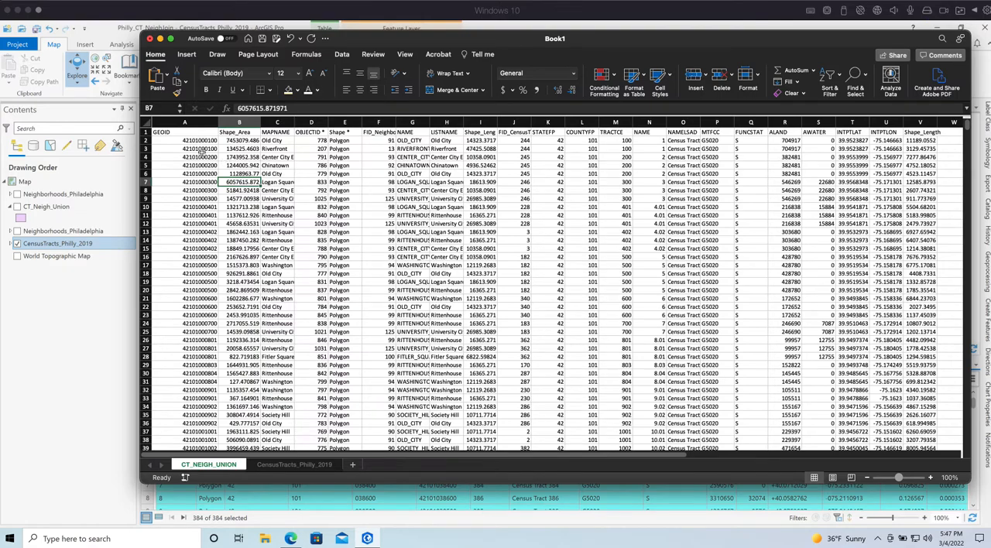
click(201, 150)
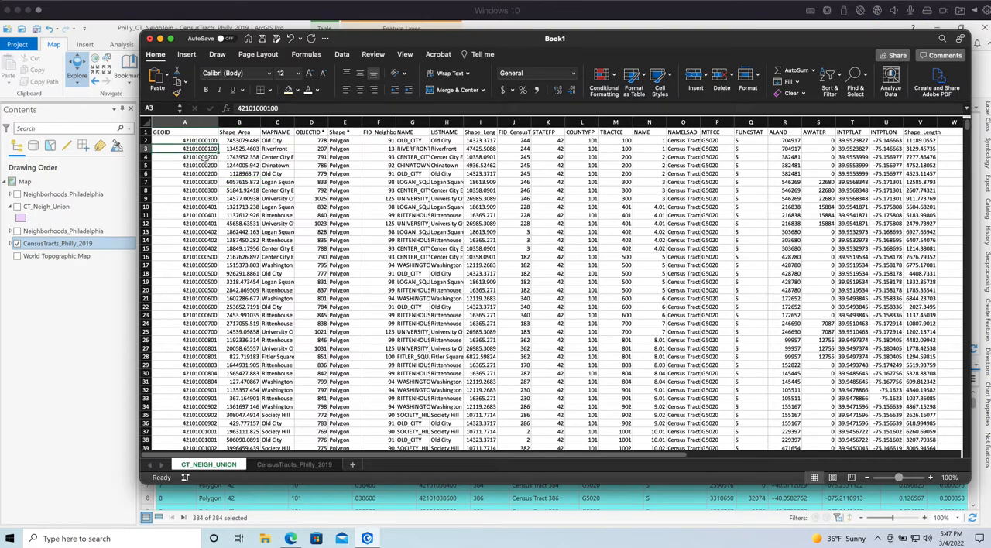
Highlight rows 2 and 3 of CT_NEIGH_UNION and compare the two records across their fields
click(145, 141)
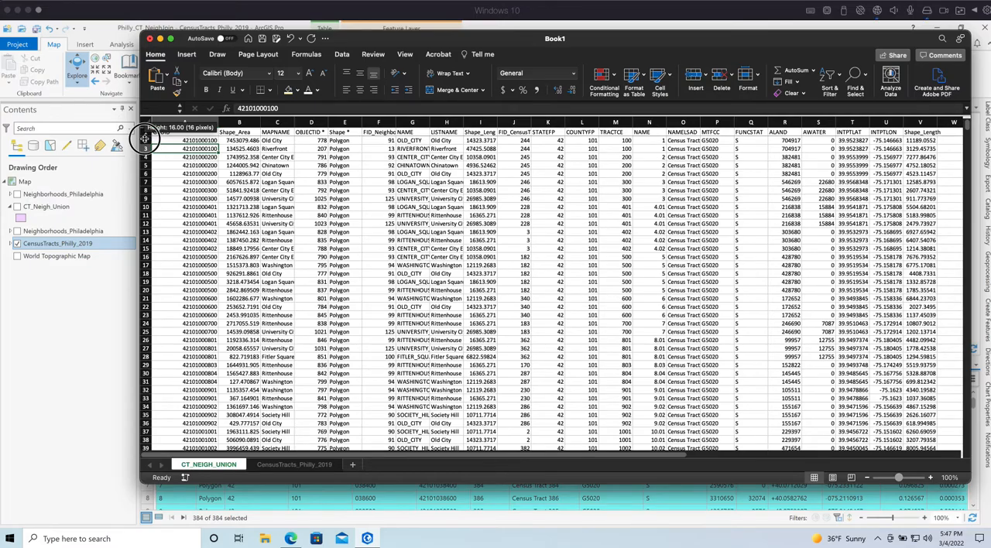
drag(145, 141, 145, 149)
scroll(261, 172, up, 1)
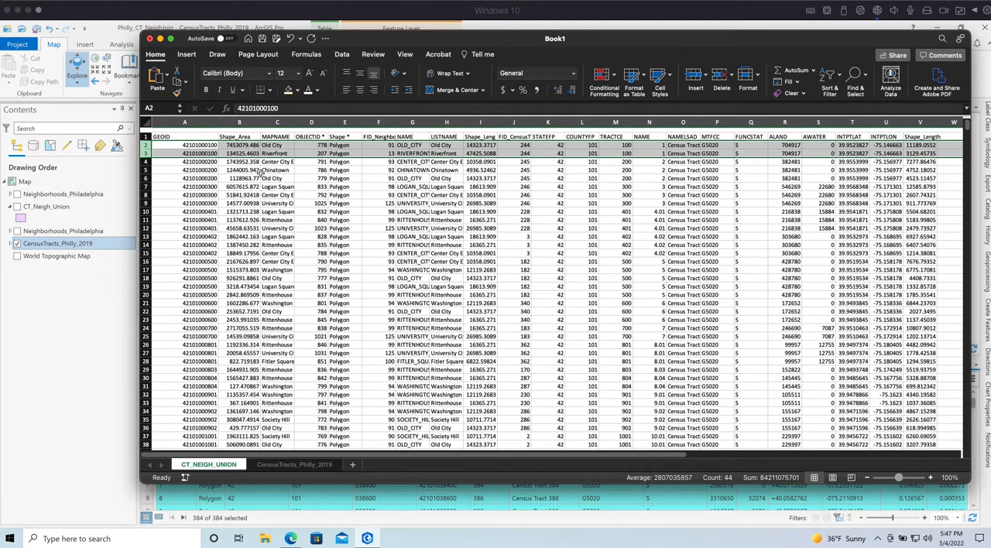
scroll(260, 172, right, 1)
scroll(260, 171, down, 1)
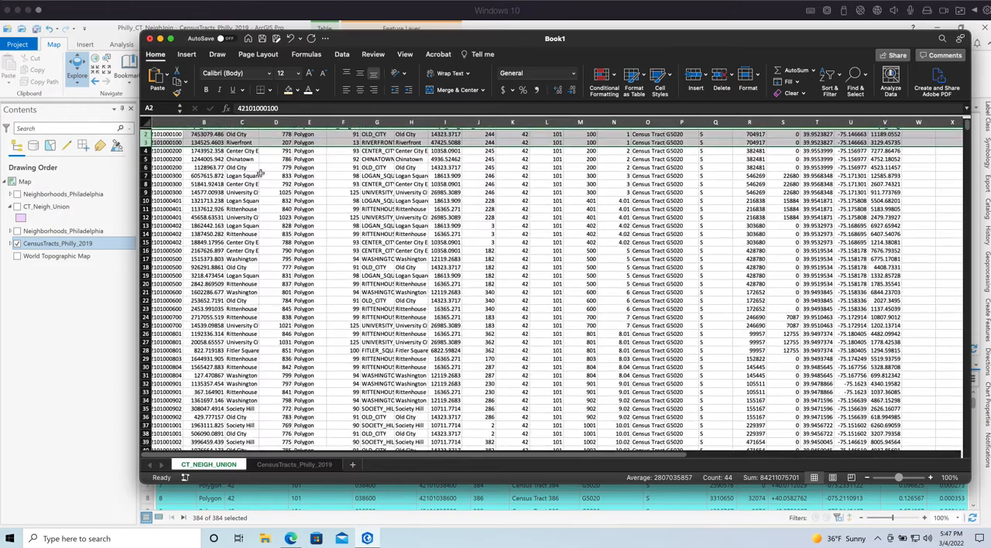
scroll(260, 172, up, 1)
scroll(260, 172, left, 2)
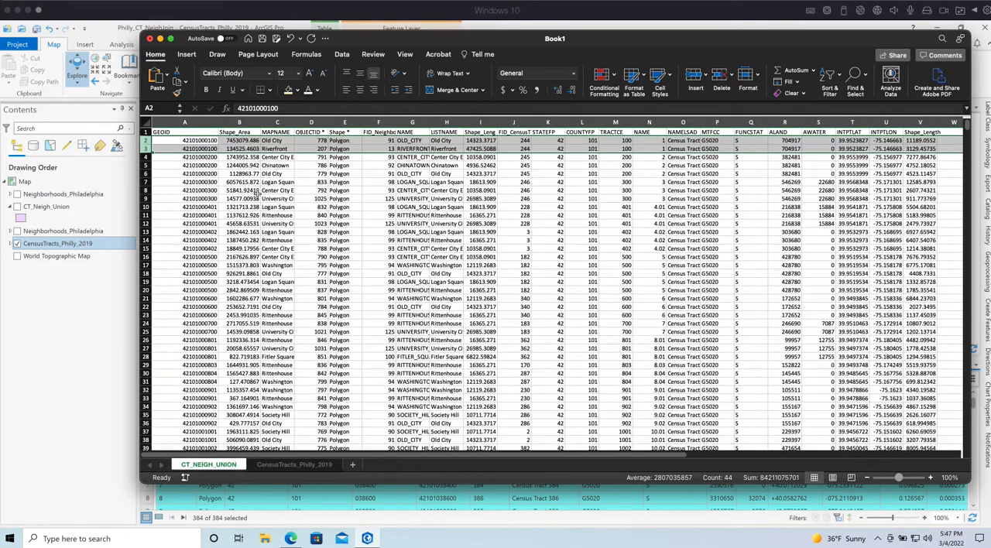
scroll(297, 162, down, 1)
scroll(297, 162, up, 1)
Zoom the sheet to 140% and highlight the GEOID cells A2:A3 to compare the first two records' IDs
click(931, 478)
click(931, 478)
click(931, 478)
click(931, 478)
scroll(427, 256, left, 1)
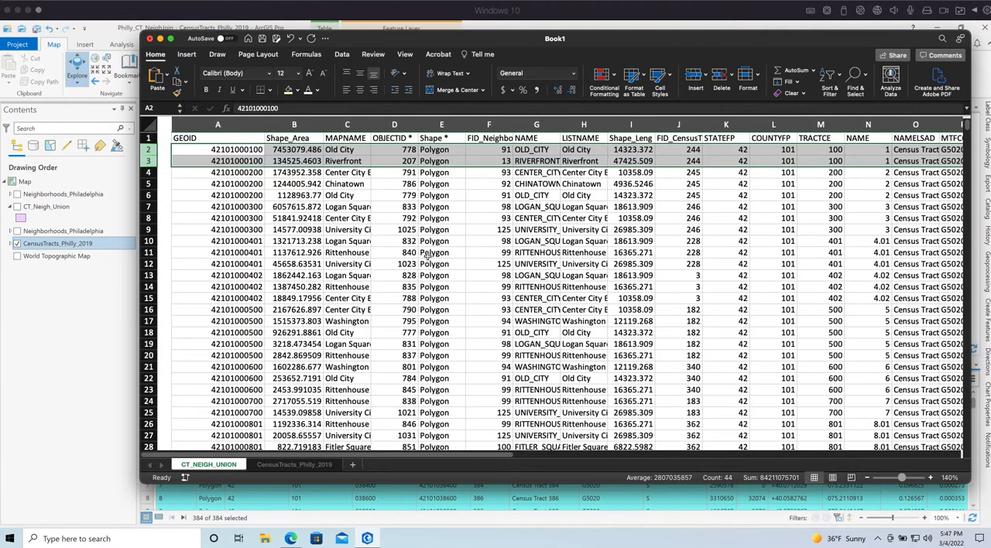
mouse_move(148, 149)
mouse_down()
mouse_move(146, 167)
mouse_move(145, 158)
mouse_up()
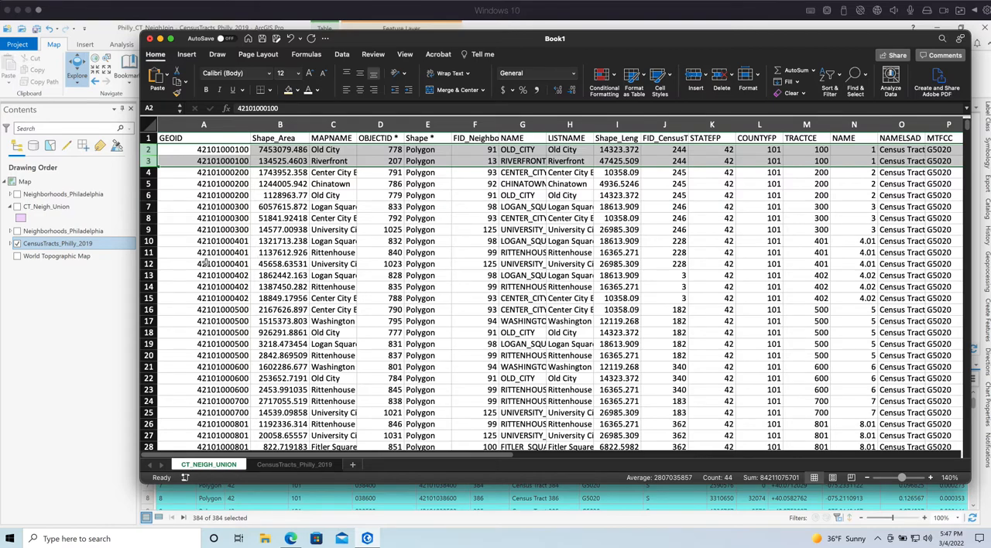
click(262, 258)
drag(232, 152, 233, 161)
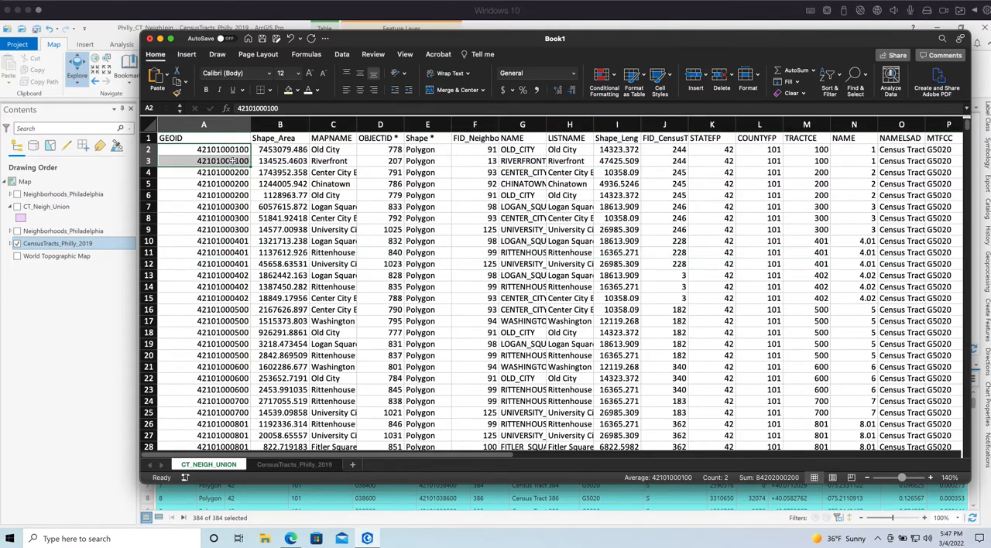
Compare the first two CT_NEIGH_UNION records by their GEOID, Shape_Area and MAPNAME values
drag(147, 150, 146, 164)
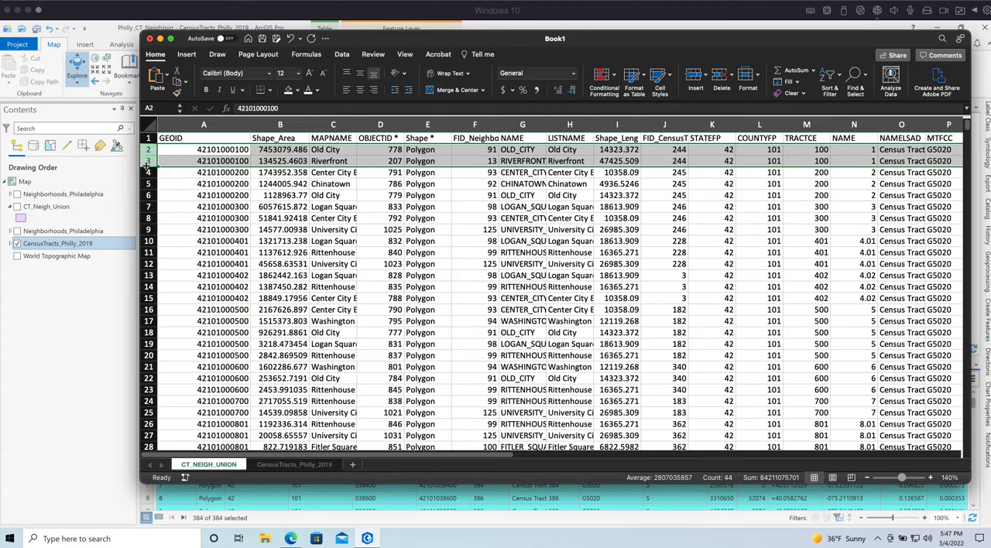
click(222, 161)
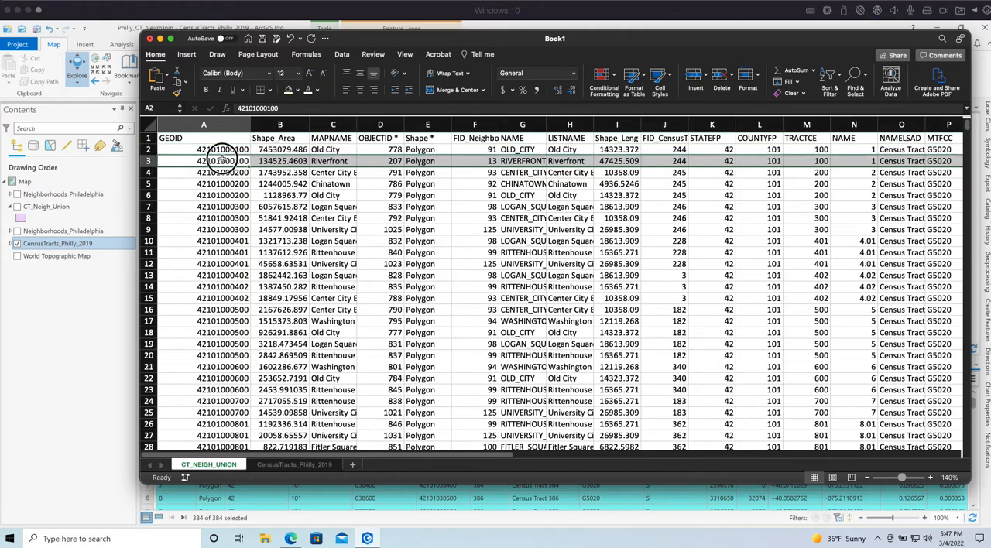
click(347, 164)
click(151, 161)
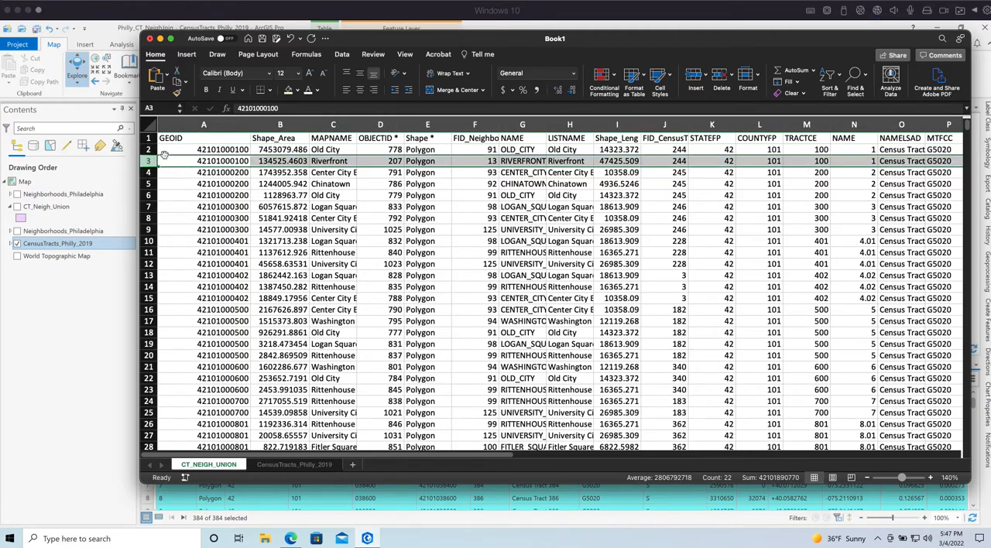
click(279, 149)
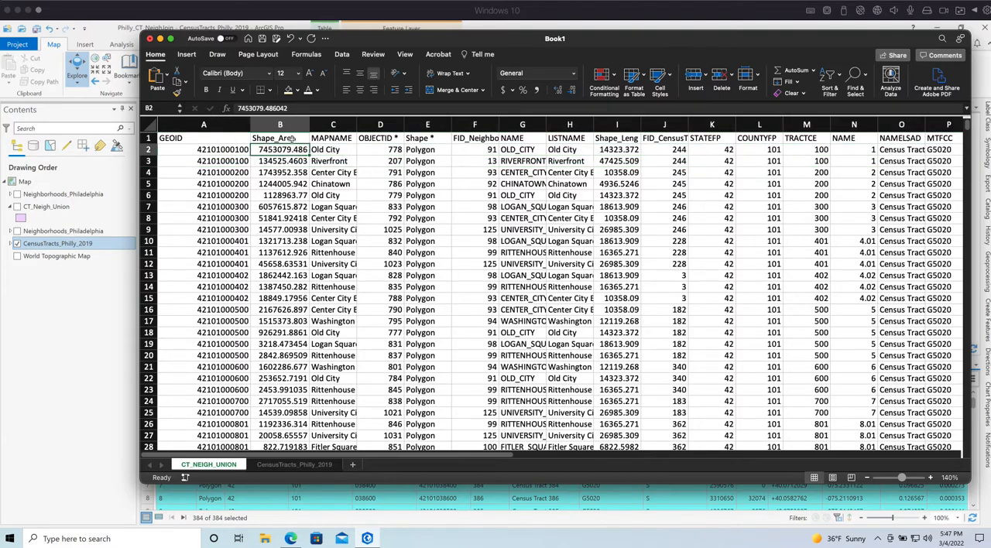
click(333, 150)
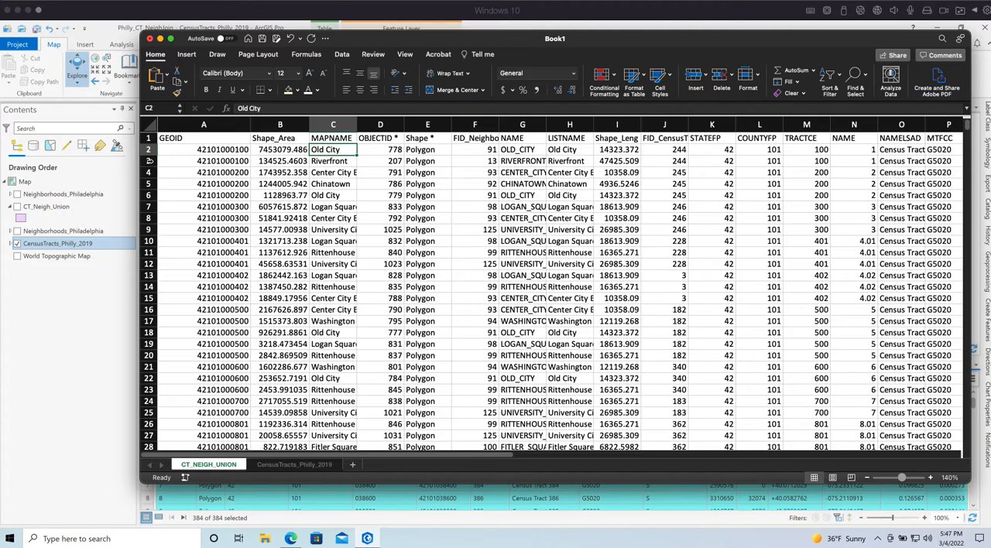
click(150, 160)
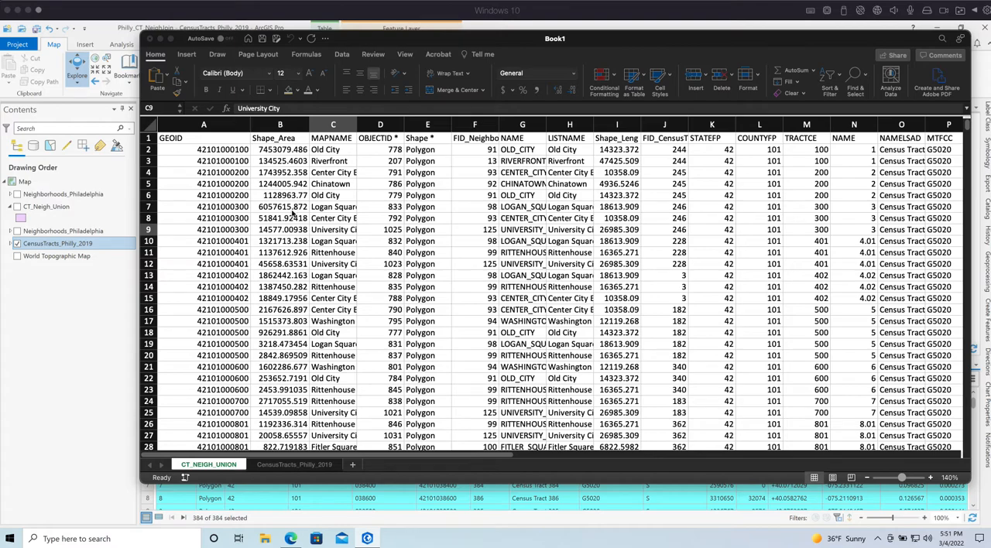
click(307, 266)
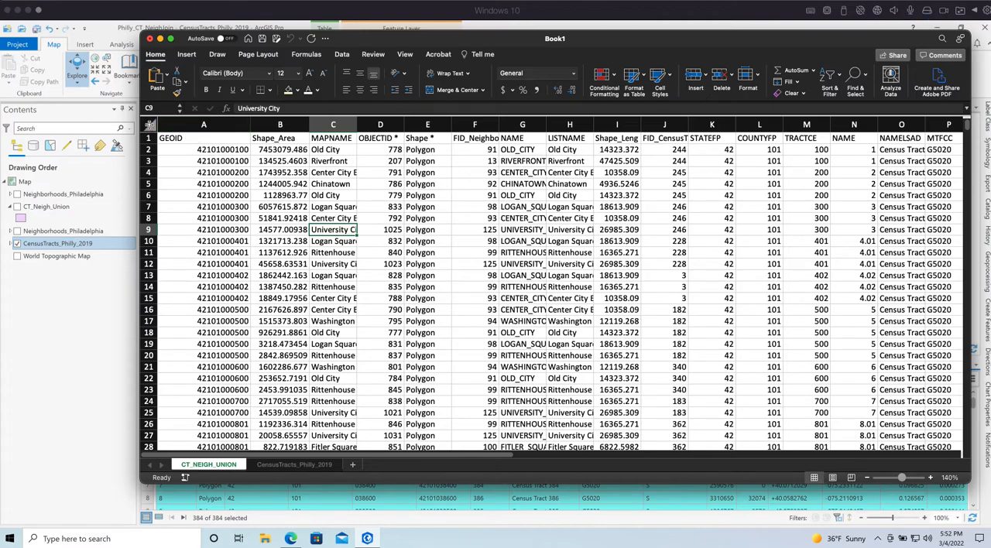
Select the entire CT_NEIGH_UNION sheet and save the workbook to the Desktop as CTNeighExcel in Excel Workbook format
click(150, 124)
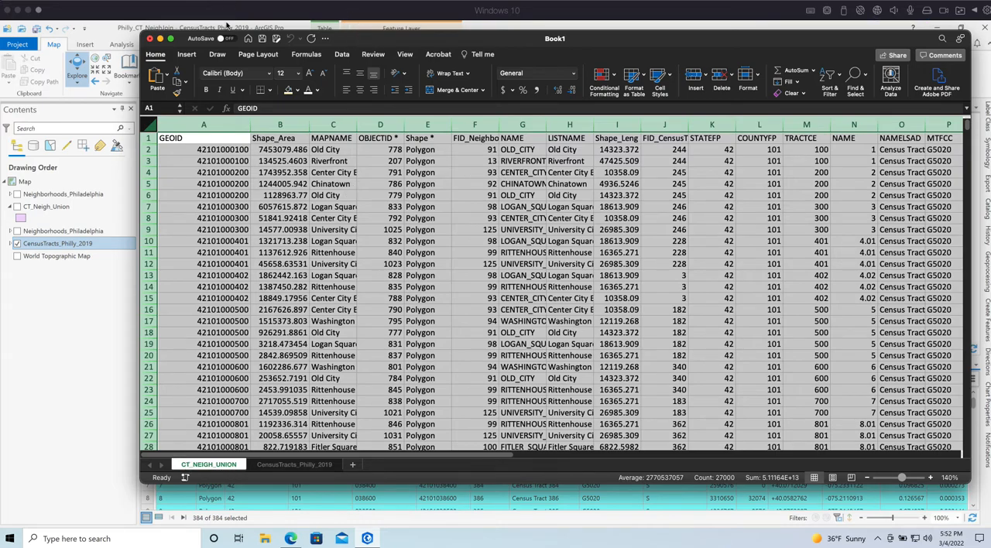
click(62, 0)
click(96, 83)
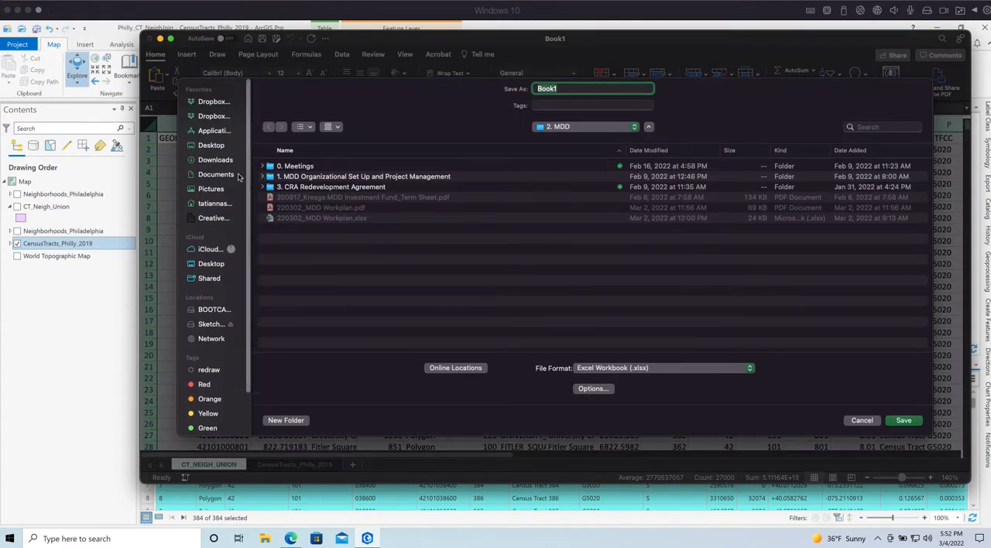
click(211, 146)
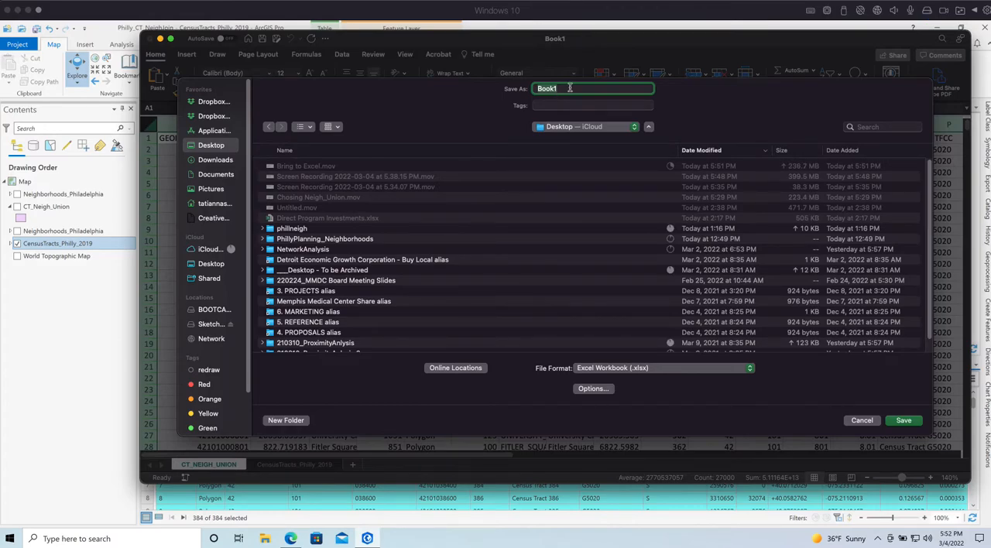
text(E)
key(BackSpace)
key(BackSpace)
key(BackSpace)
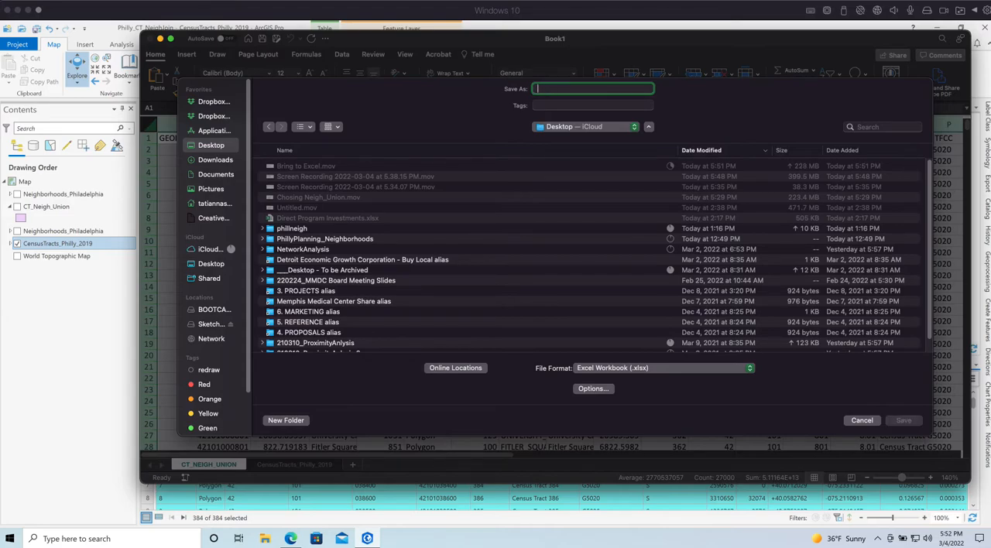
text(CTNeighE)
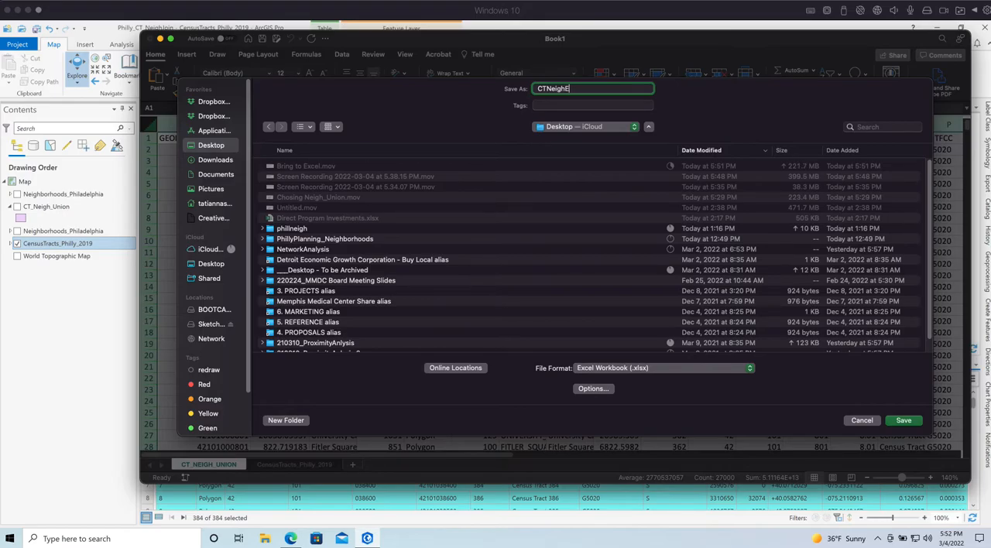
text(xcel)
key(Return)
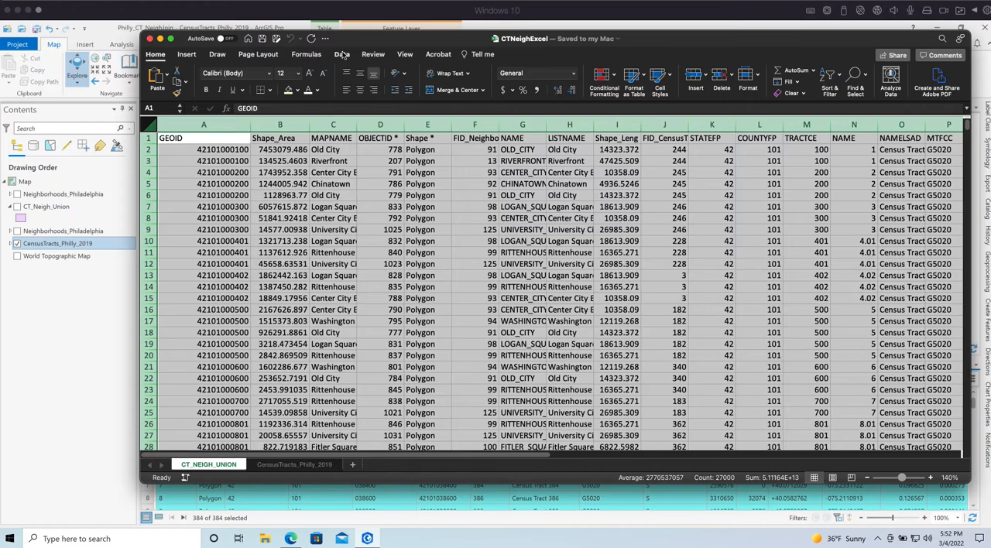
Create a PivotTable on a new worksheet from the CT_NEIGH_UNION range $A:$V
click(222, 2)
click(265, 141)
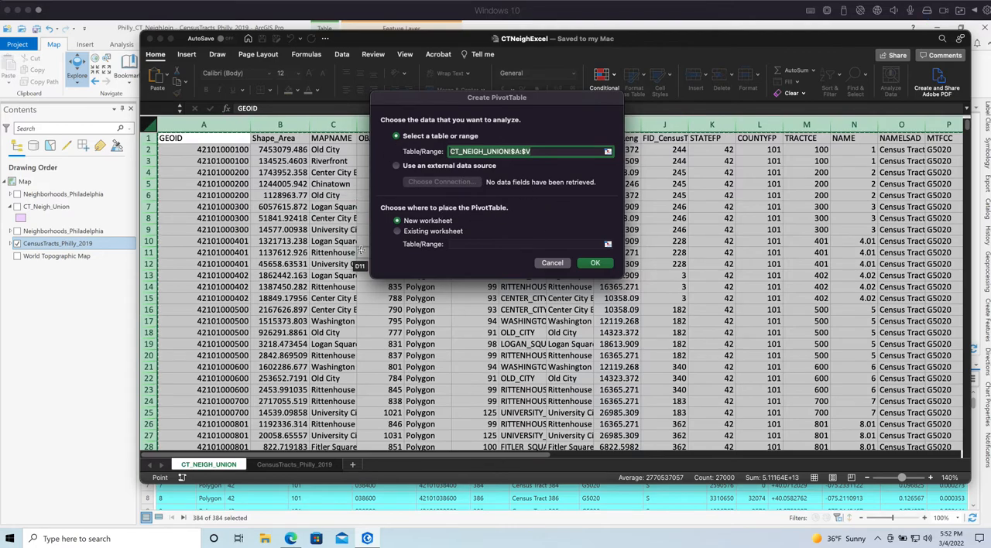
click(595, 263)
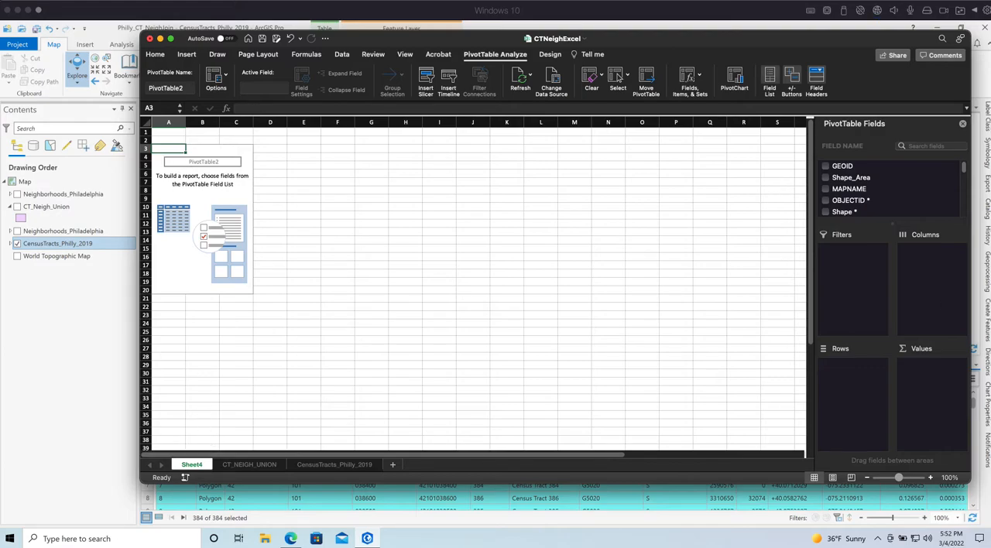
Widen the PivotTable field list and add GEOID as row field with MAPNAME nested beneath it
drag(818, 331, 696, 329)
click(729, 166)
drag(727, 166, 765, 383)
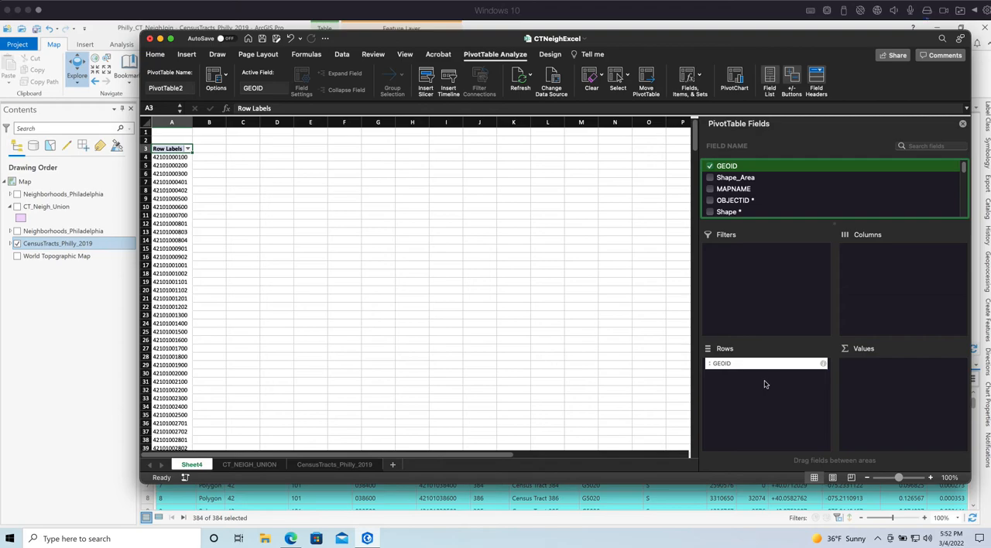
click(740, 192)
drag(726, 188, 775, 414)
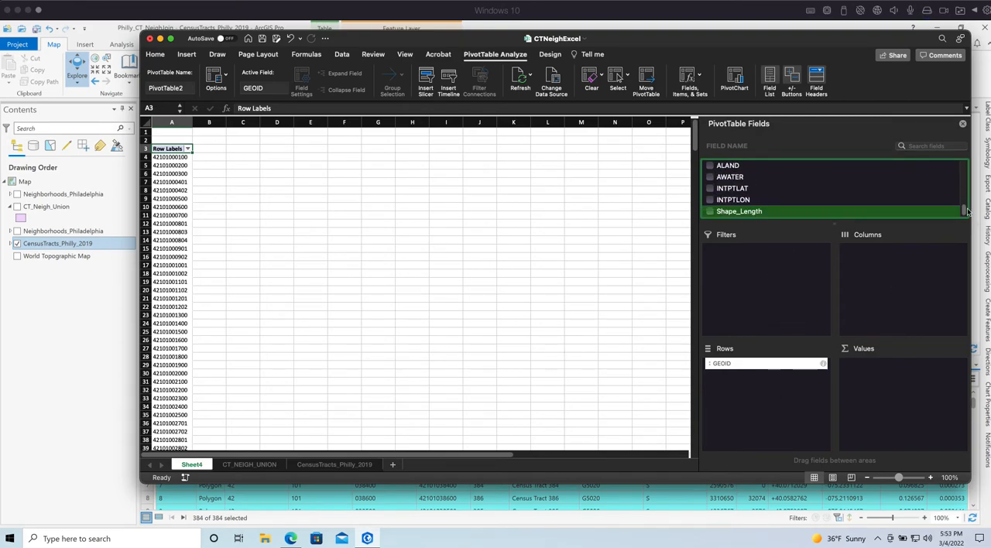
drag(964, 209, 964, 137)
drag(734, 193, 783, 403)
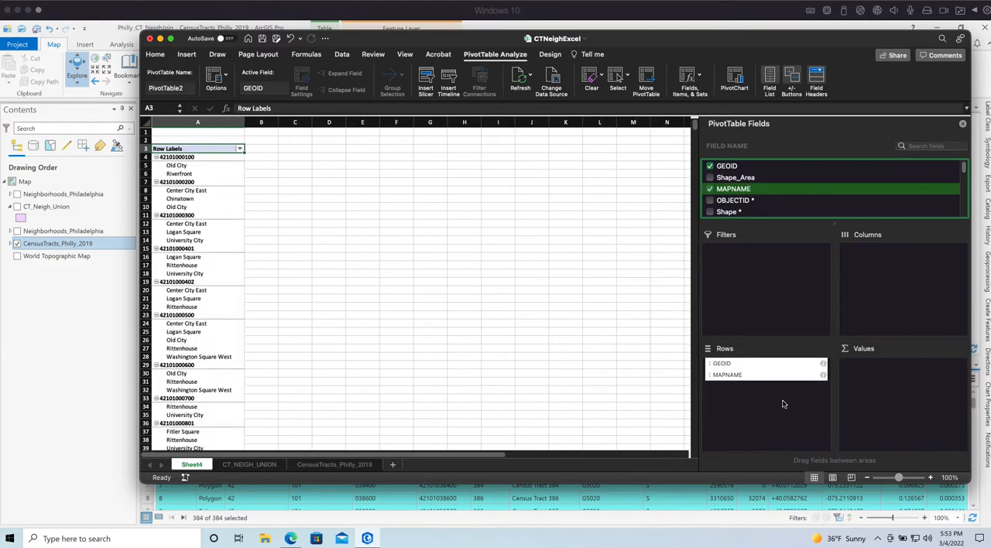
Add Shape_Area to the PivotTable values as a sum and close the field list
click(743, 177)
drag(734, 180, 911, 376)
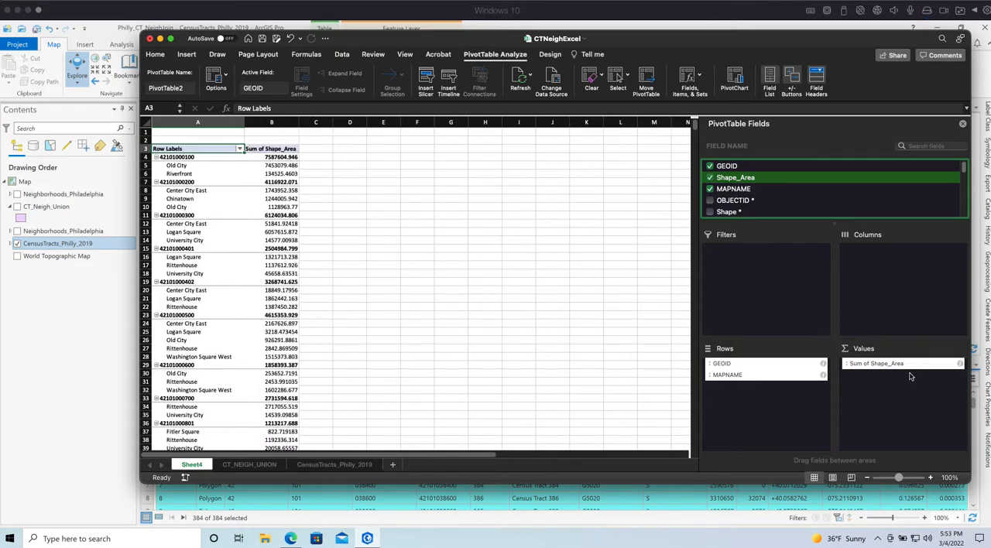
click(963, 124)
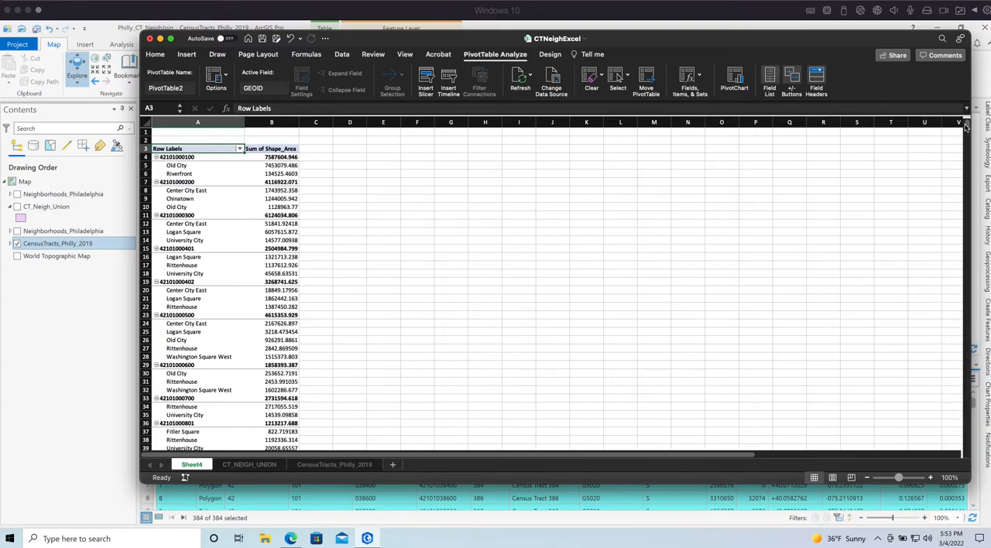
Change the PivotTable's report layout to tabular form so GEOID and MAPNAME occupy separate columns
click(255, 181)
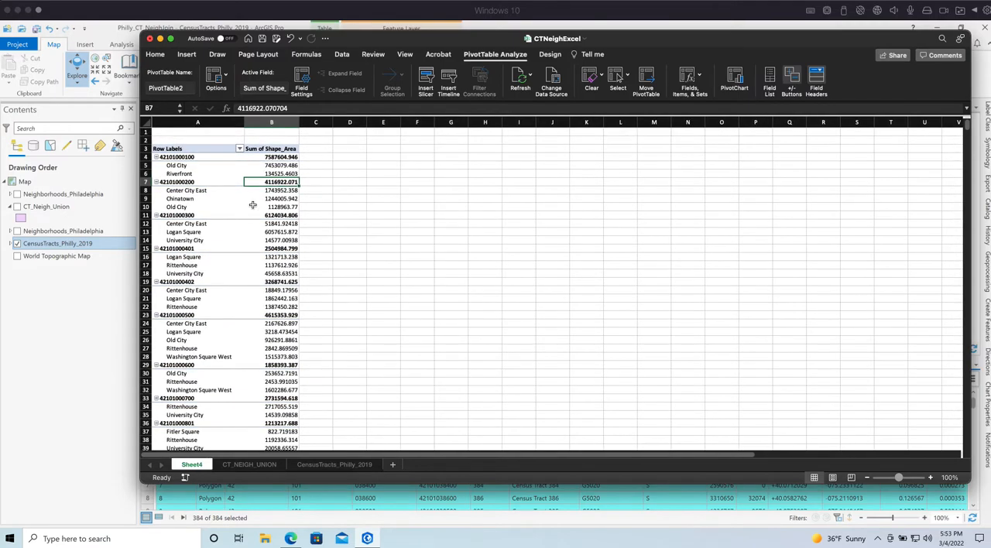
drag(183, 158, 183, 166)
click(190, 225)
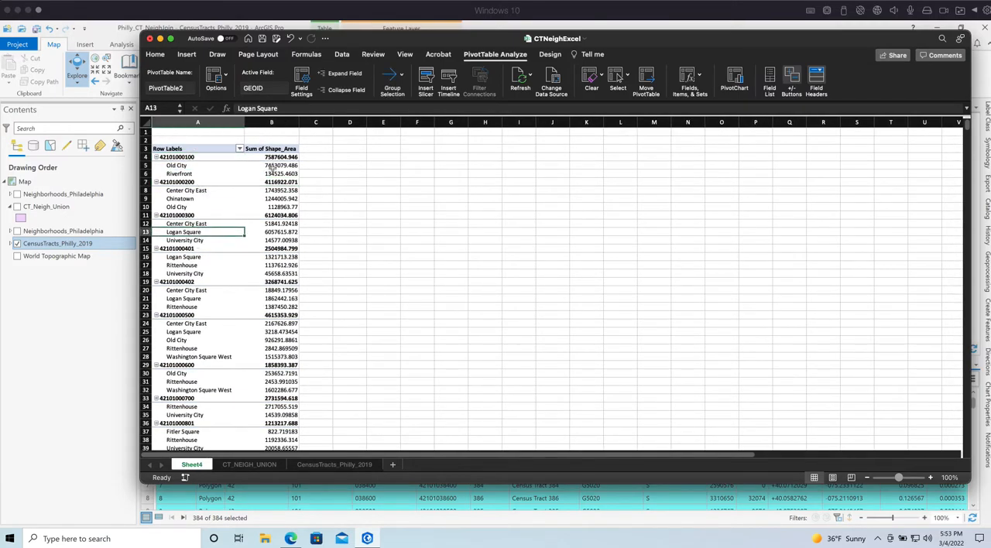
click(278, 158)
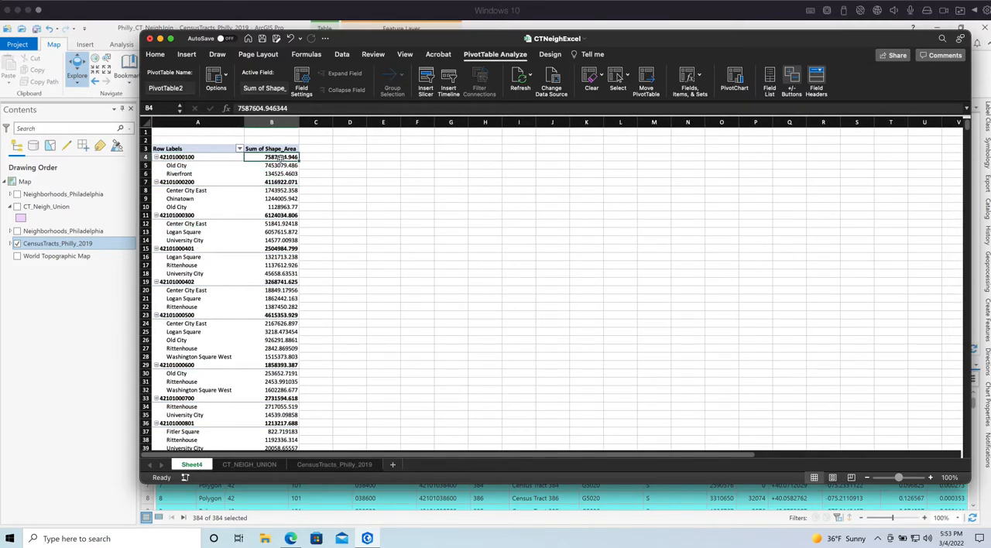
click(226, 73)
click(226, 73)
click(155, 55)
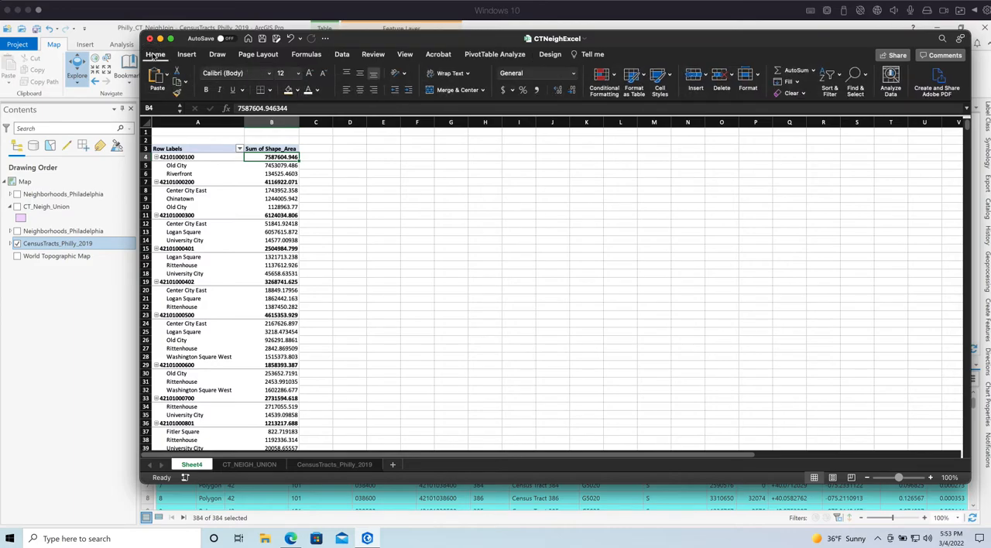
click(496, 55)
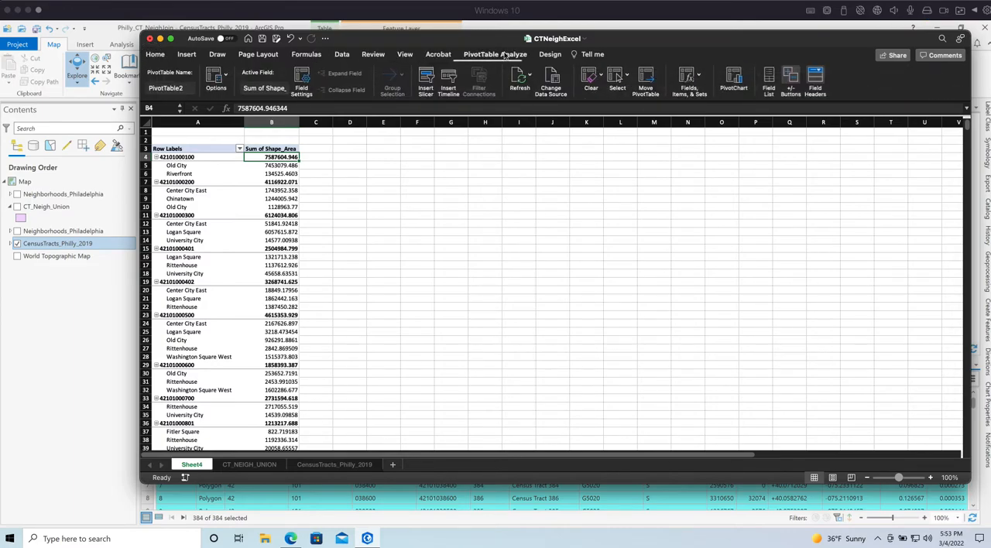
click(550, 55)
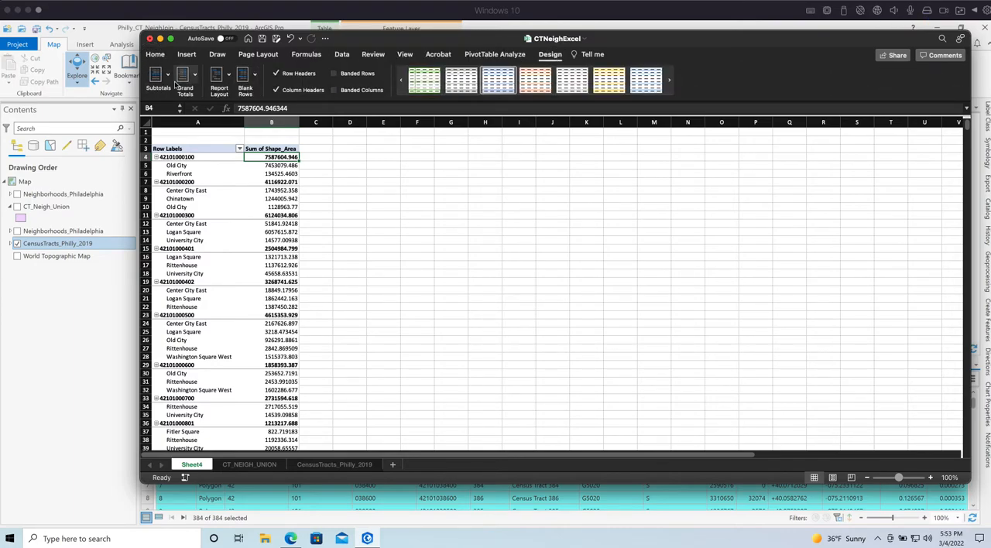
click(230, 76)
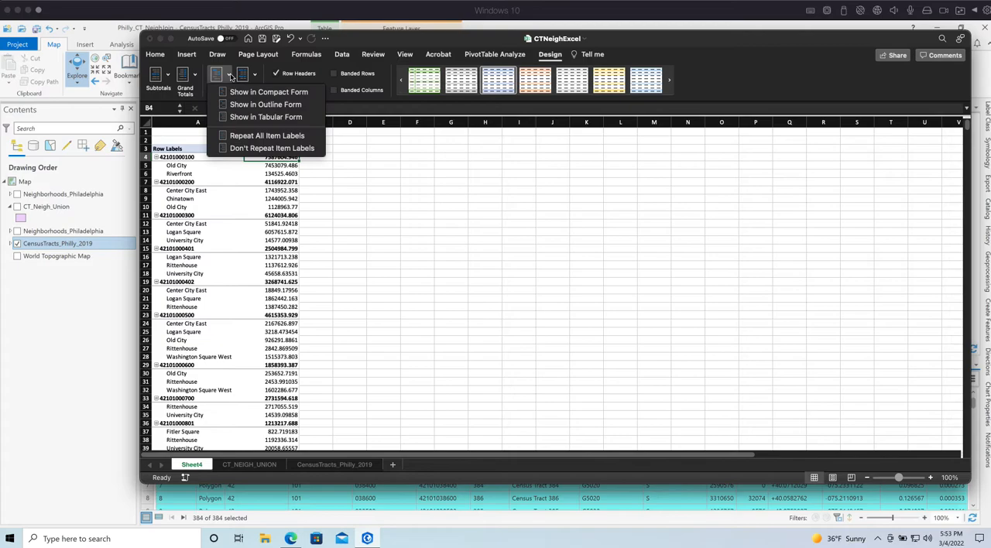
click(267, 117)
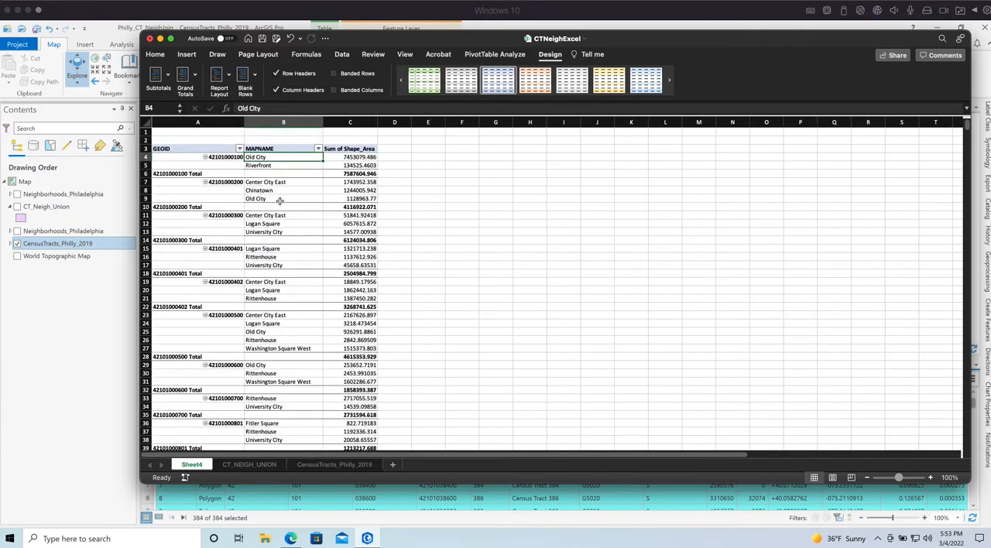
Turn off the subtotals for the GEOID groups in the PivotTable
click(156, 54)
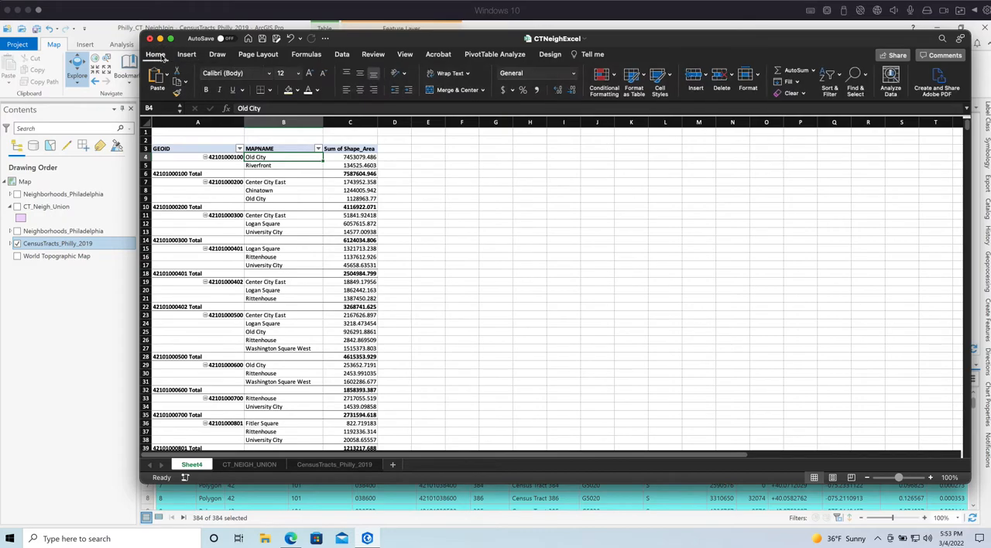
click(494, 55)
click(542, 57)
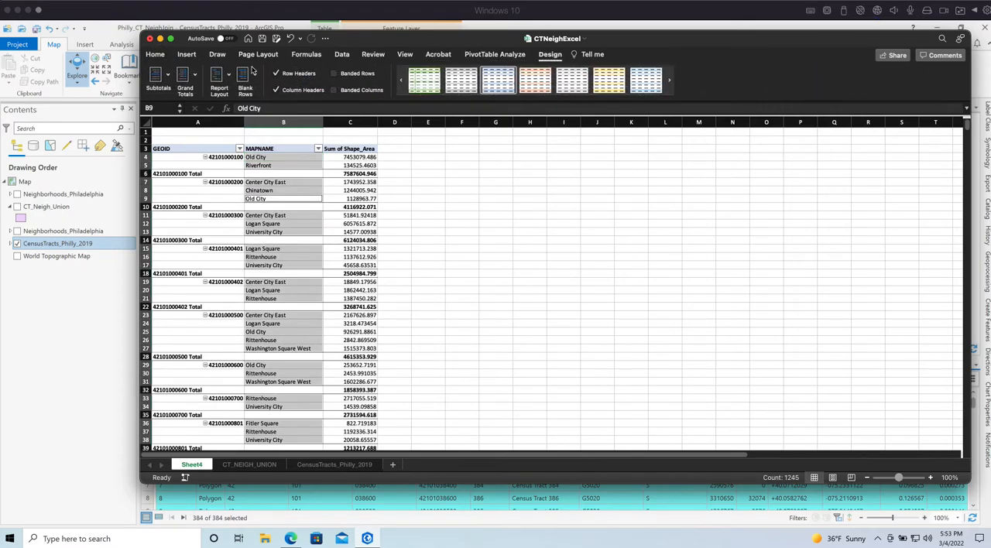
click(170, 75)
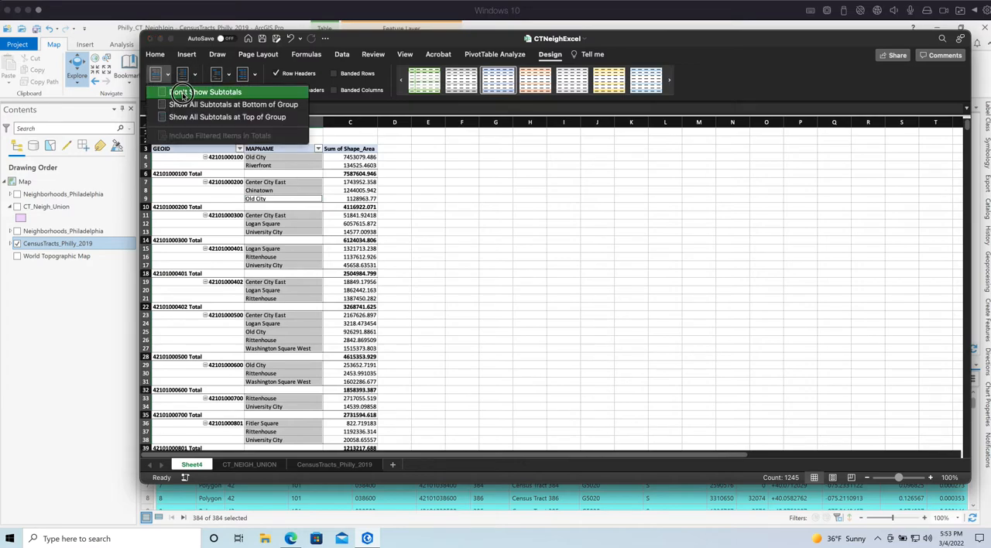
click(177, 90)
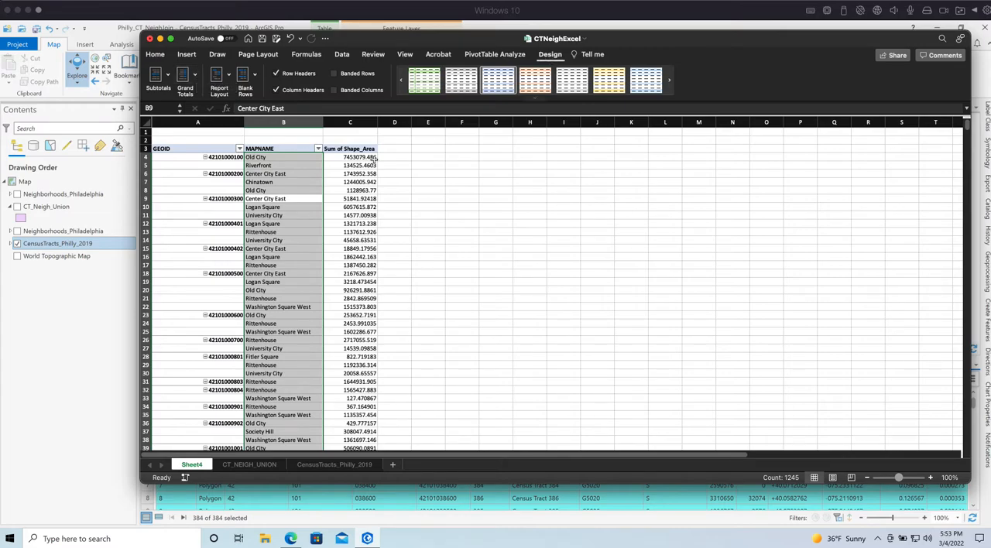
Turn off the PivotTable's grand totals for both rows and columns
click(166, 75)
click(183, 90)
click(196, 79)
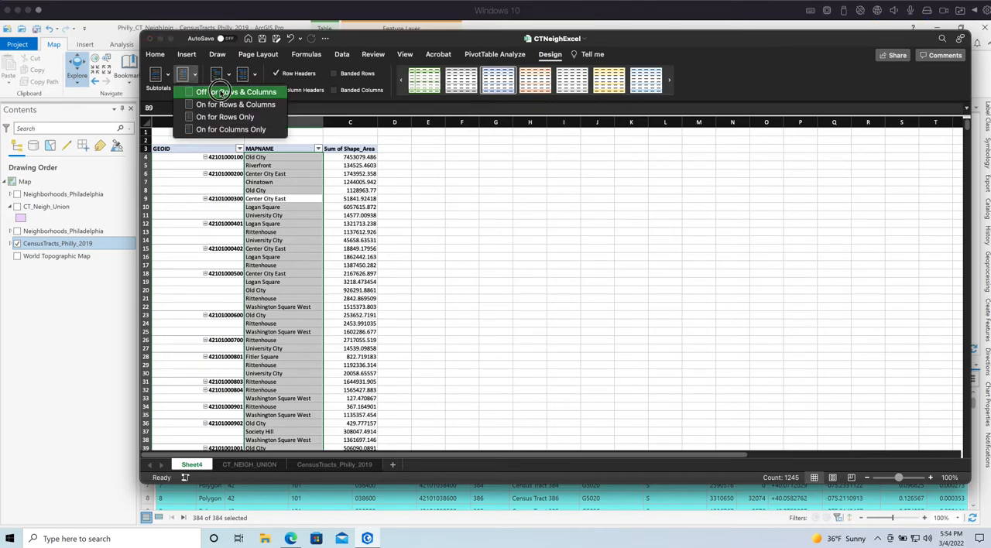
click(225, 92)
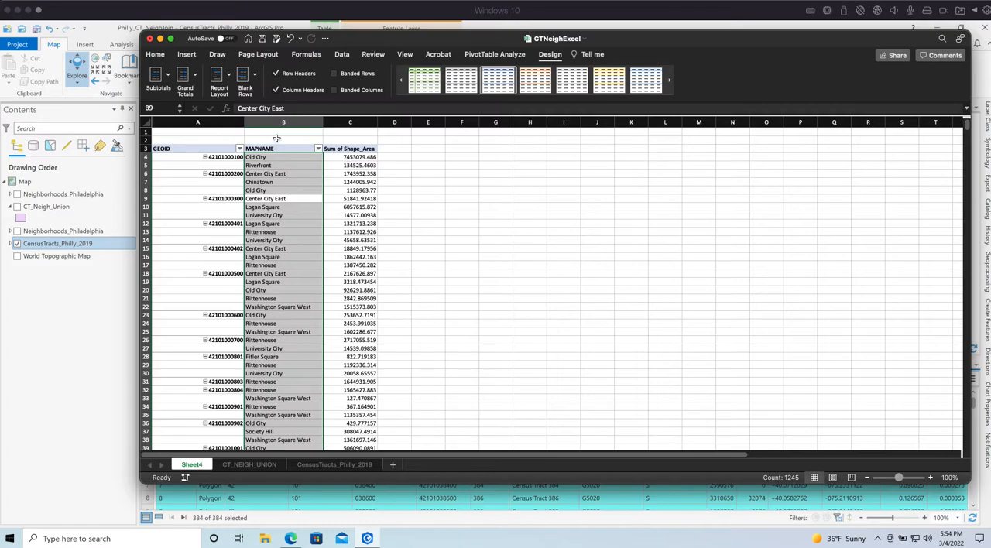
click(203, 238)
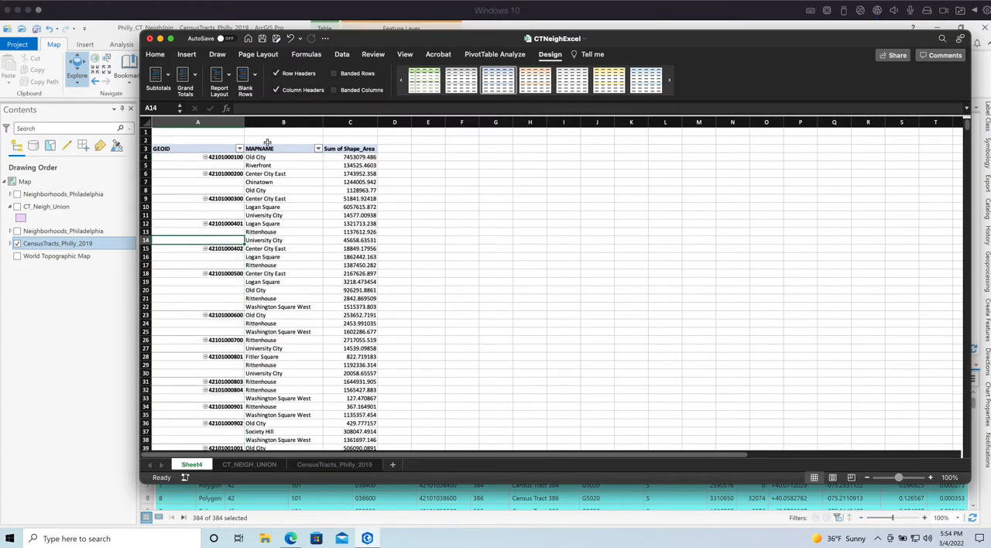
Apply the tabular report layout and delete the two empty rows above the PivotTable
click(219, 77)
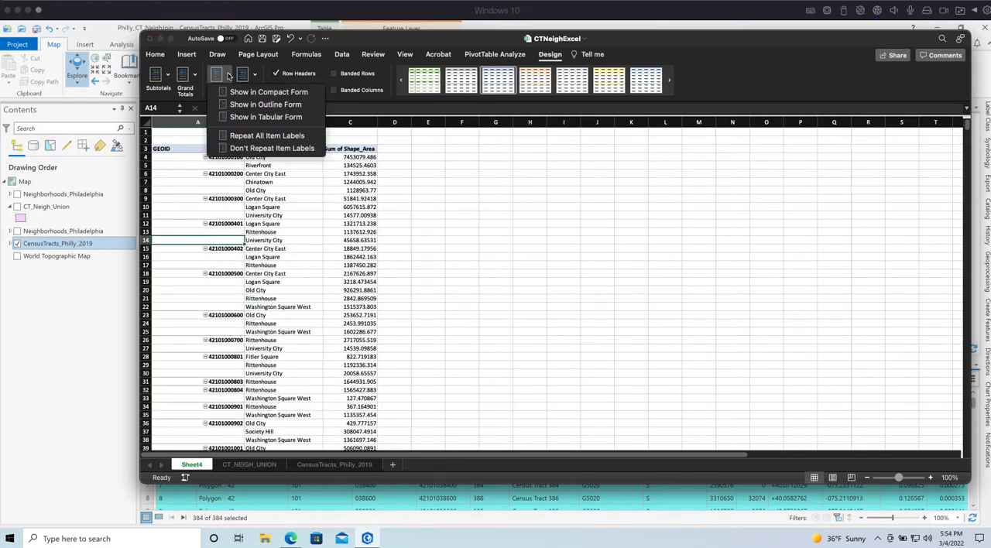
click(240, 118)
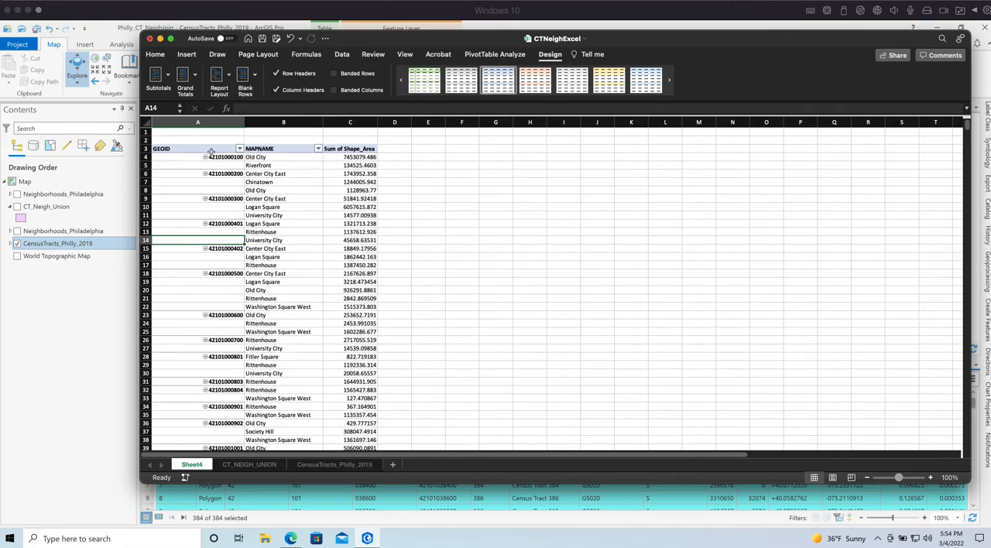
drag(146, 131, 145, 140)
right_click(145, 137)
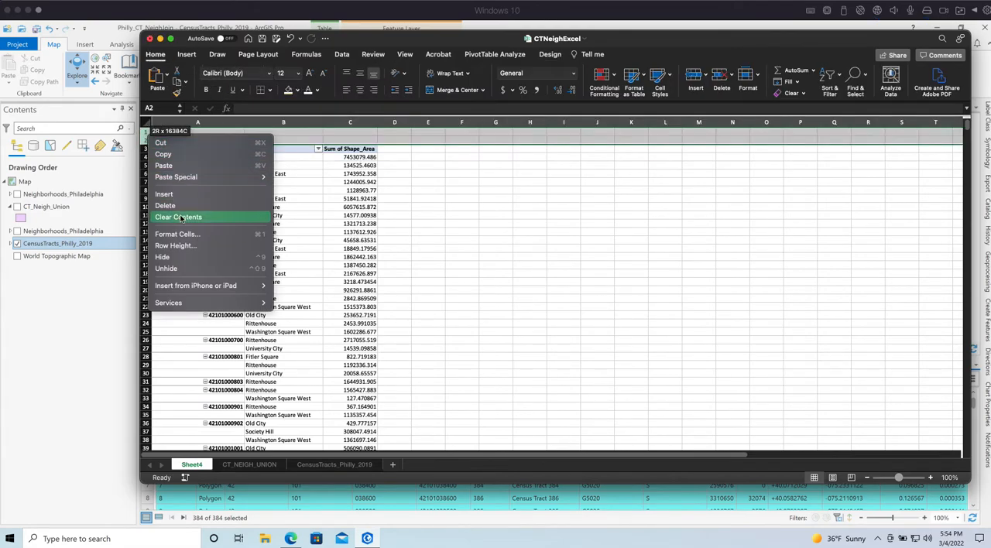
click(183, 209)
click(338, 262)
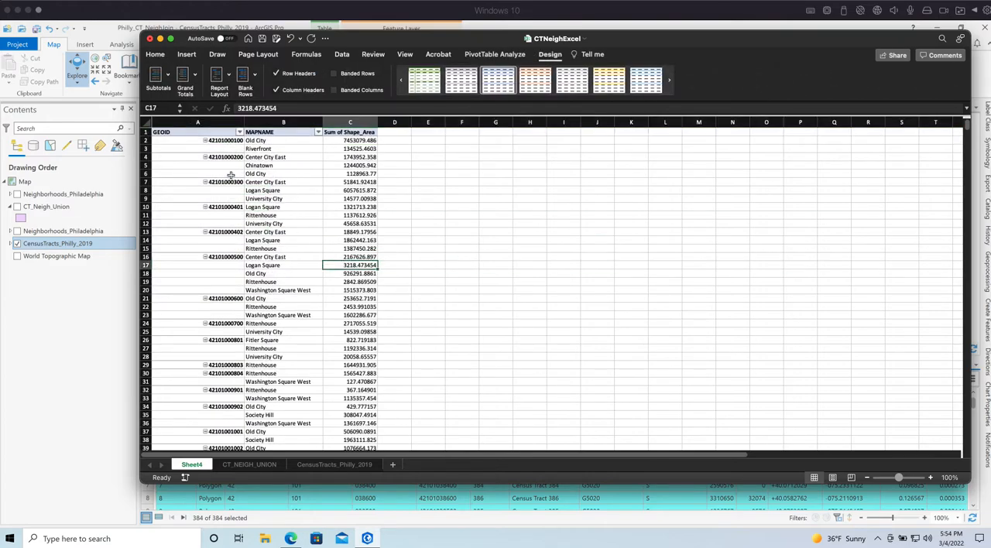
click(221, 173)
click(449, 180)
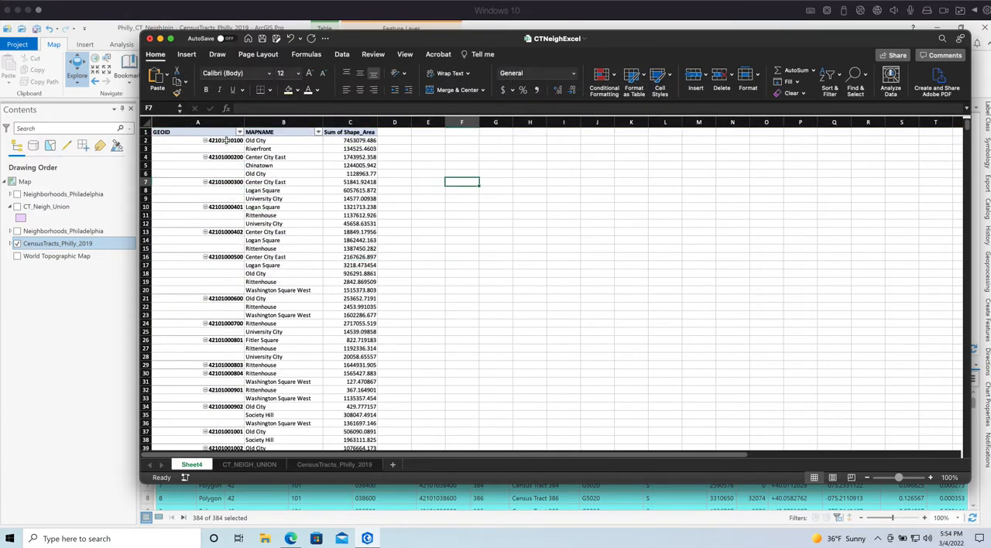
Sort the PivotTable's Sum of Shape_Area values from largest to smallest within each GEOID
click(350, 140)
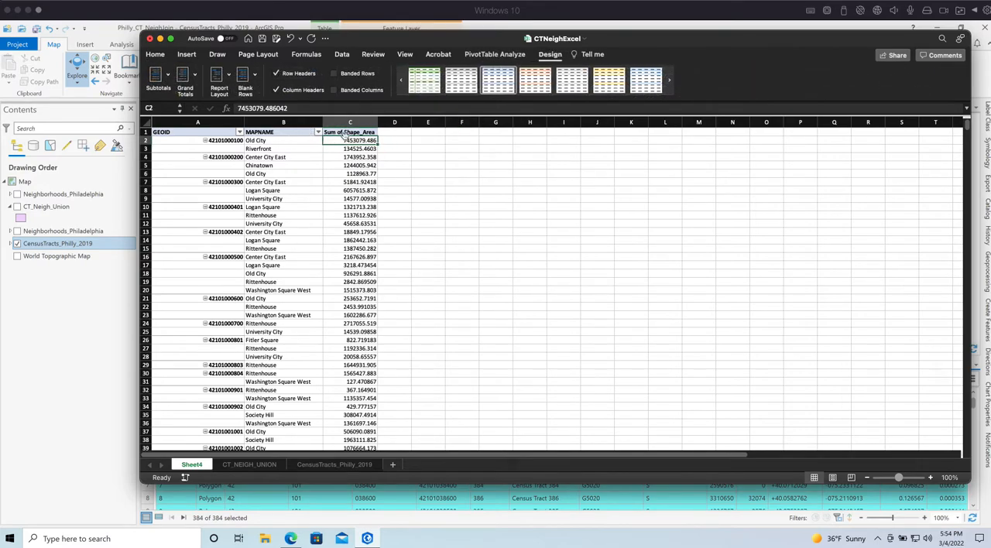
click(156, 54)
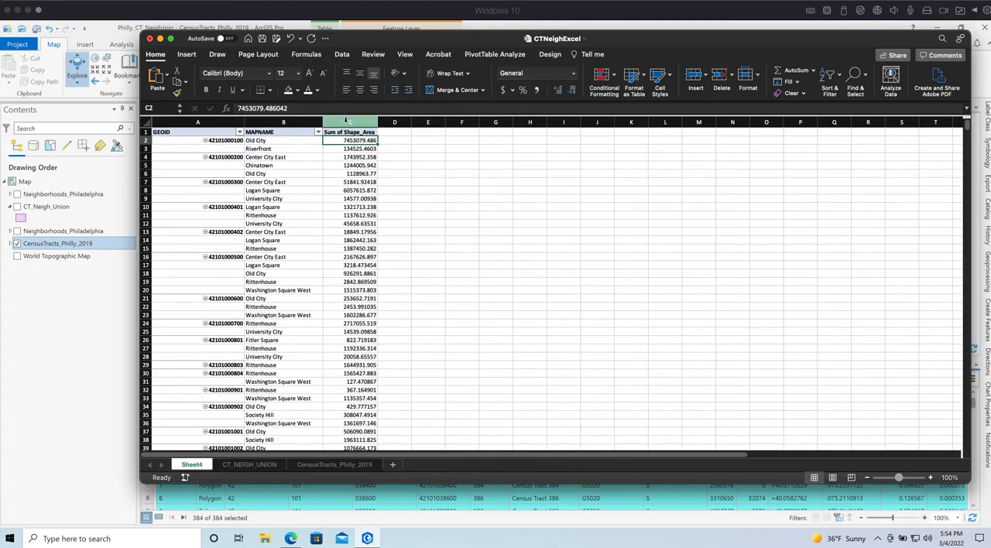
click(829, 74)
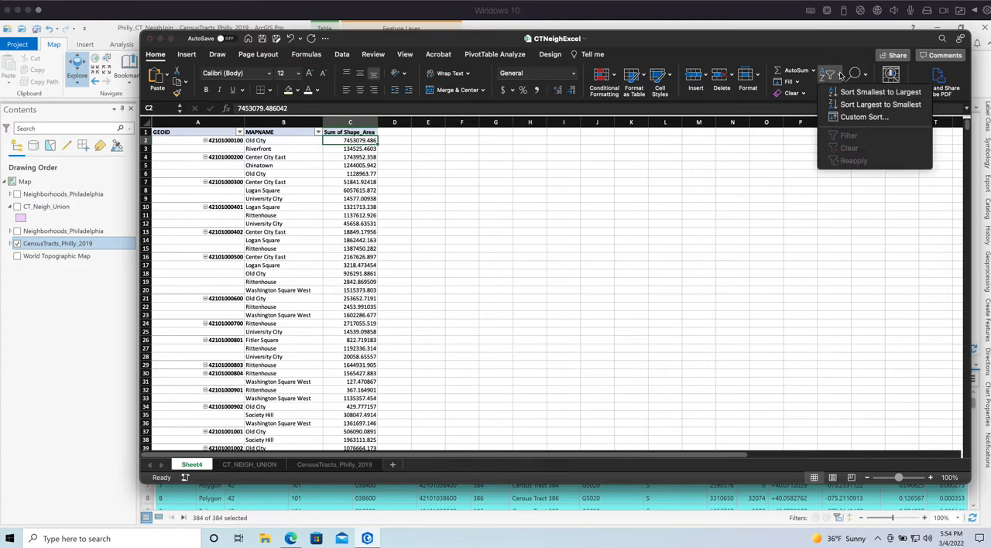
click(877, 105)
click(447, 246)
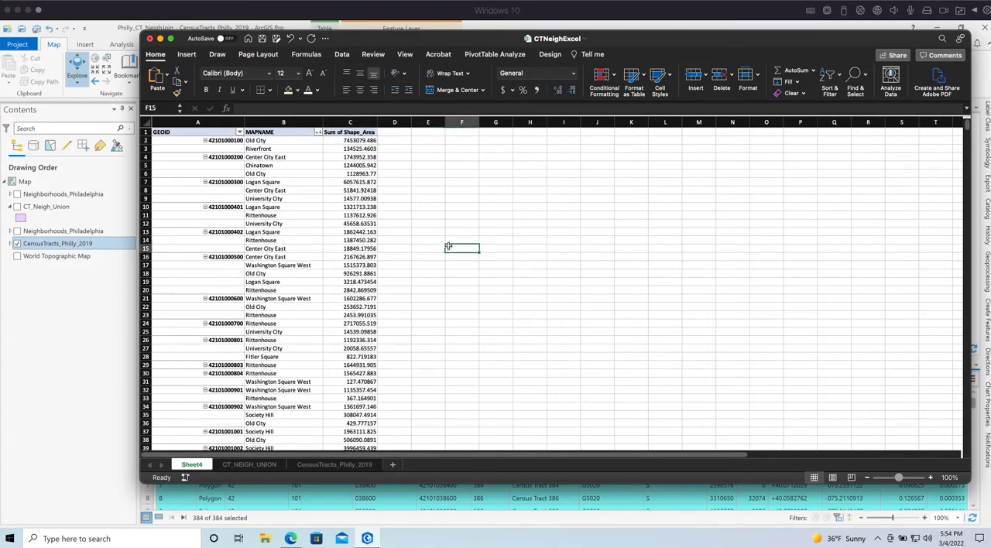
scroll(415, 263, down, 15)
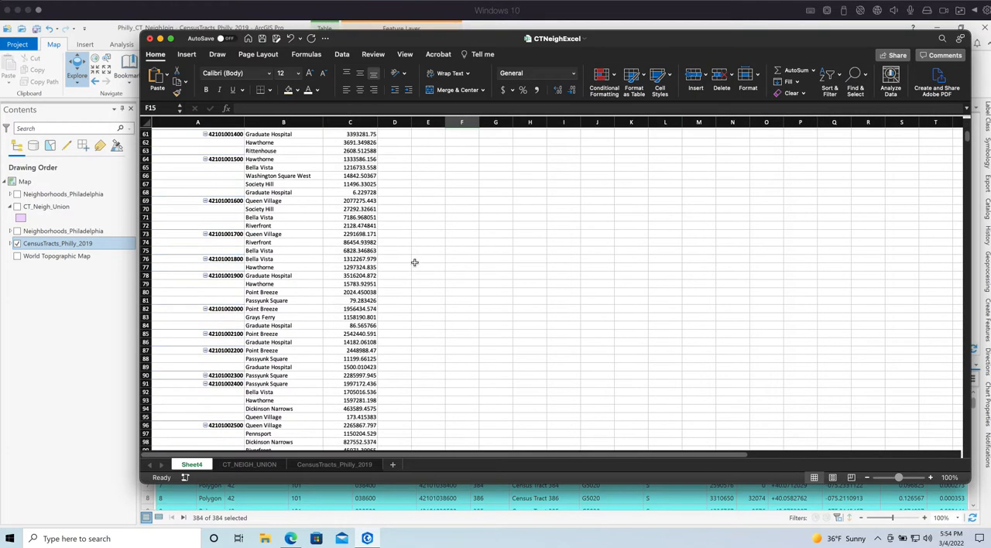
scroll(418, 266, down, 5)
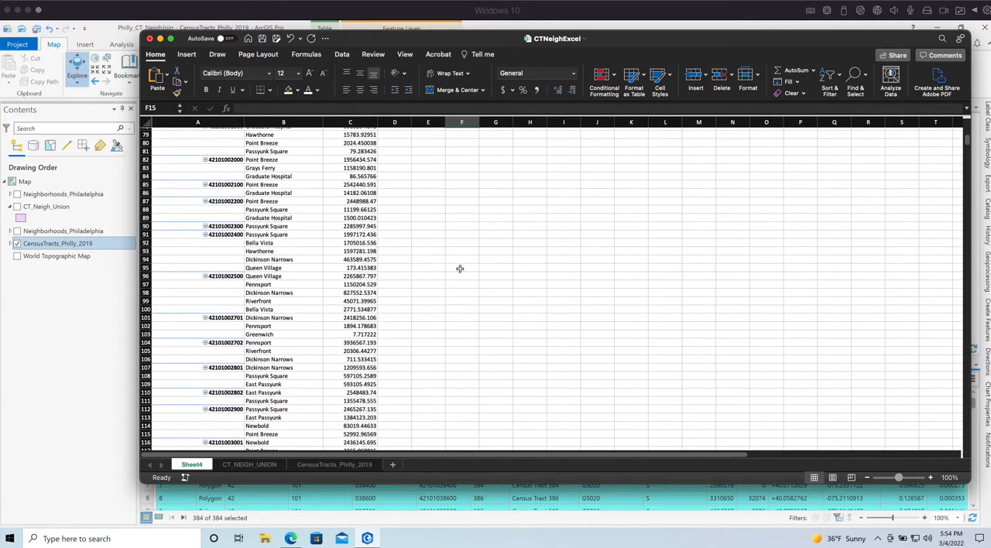
drag(267, 233, 356, 267)
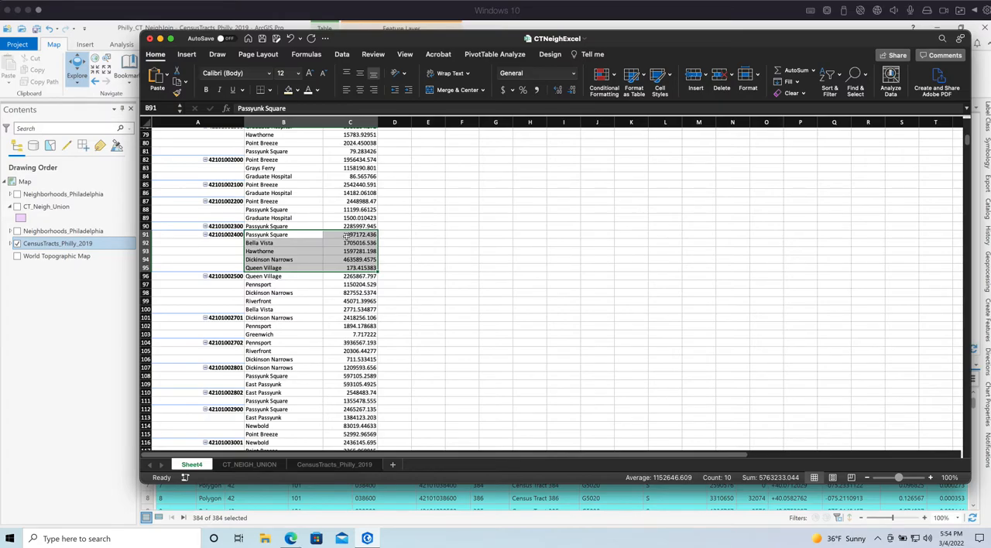
scroll(382, 233, up, 20)
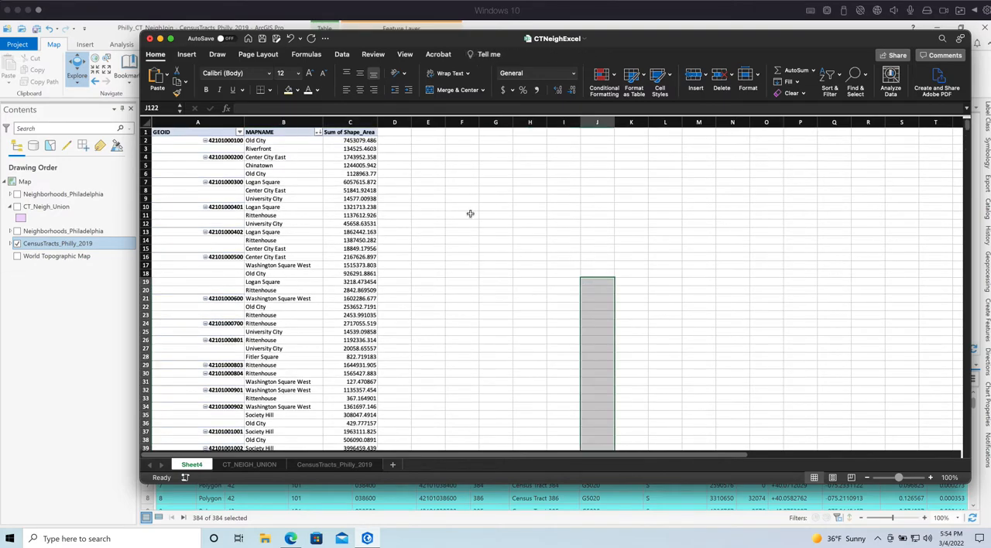
click(456, 205)
click(428, 171)
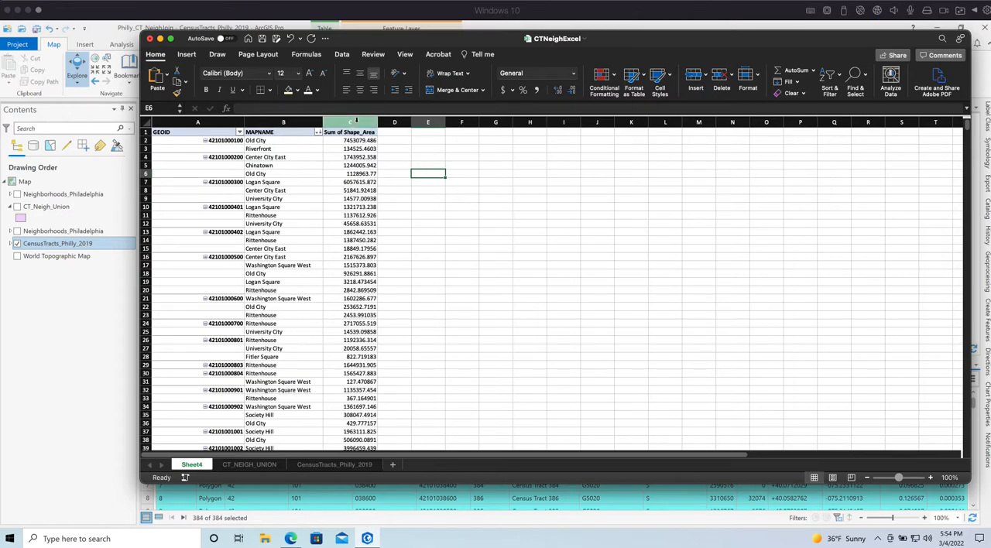
Copy the PivotTable's GEOID, MAPNAME and Sum of Shape_Area columns and add a new worksheet
drag(356, 122, 199, 122)
right_click(212, 124)
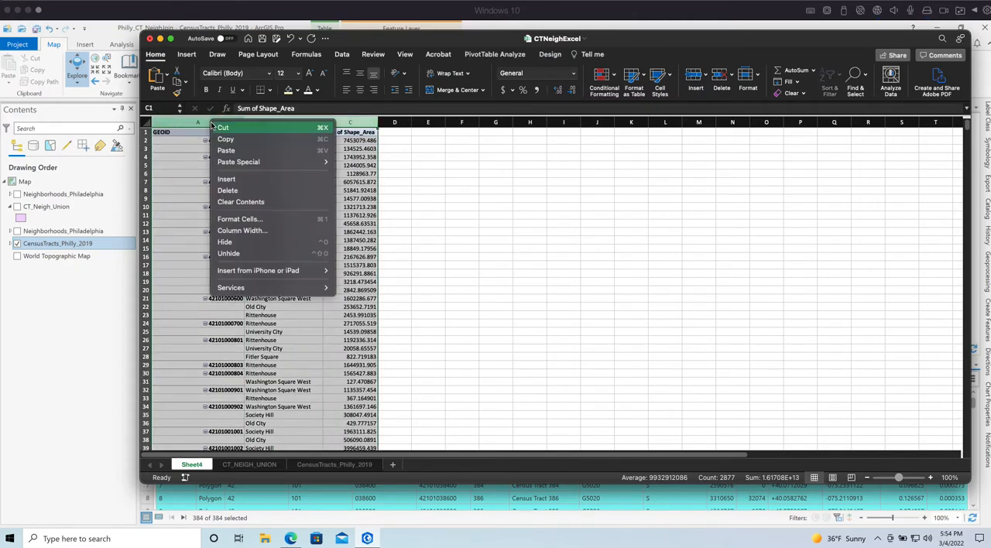
click(225, 139)
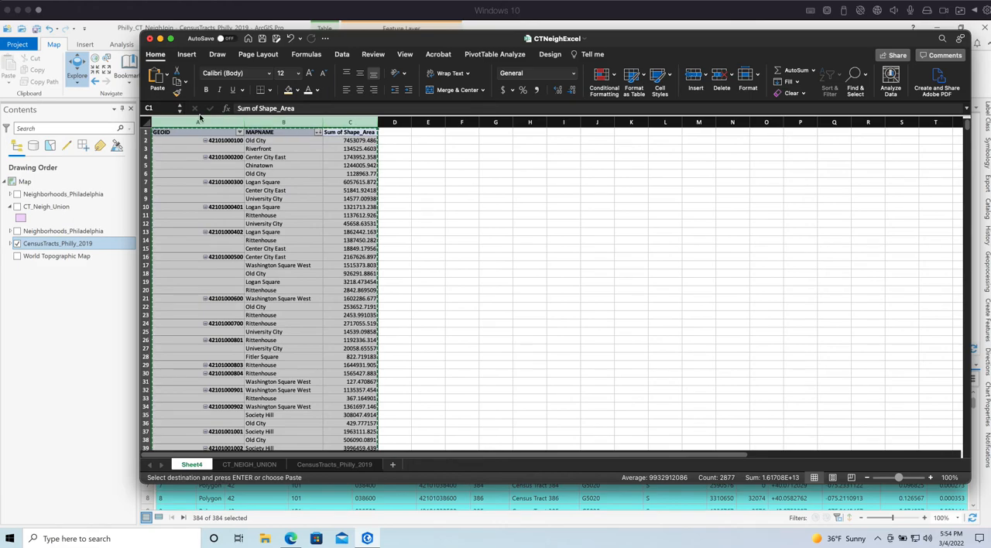
click(471, 122)
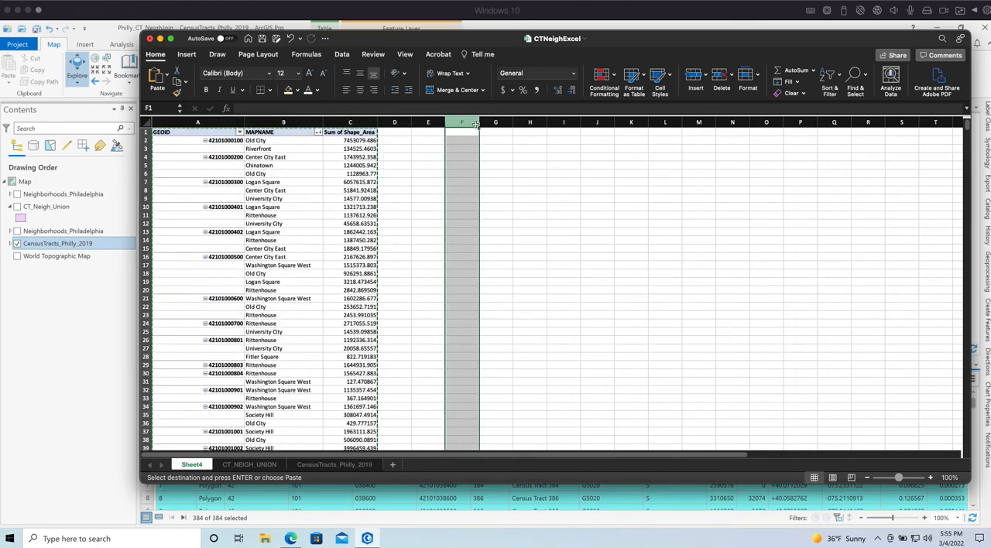
click(392, 465)
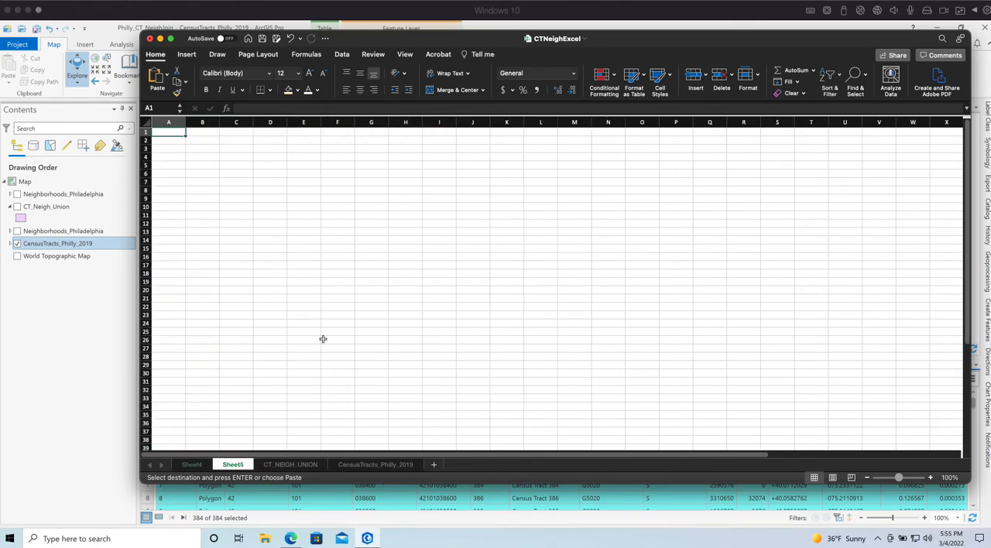
Try a regular paste of the copied columns at column A of the new worksheet, and undo it
right_click(171, 122)
click(200, 153)
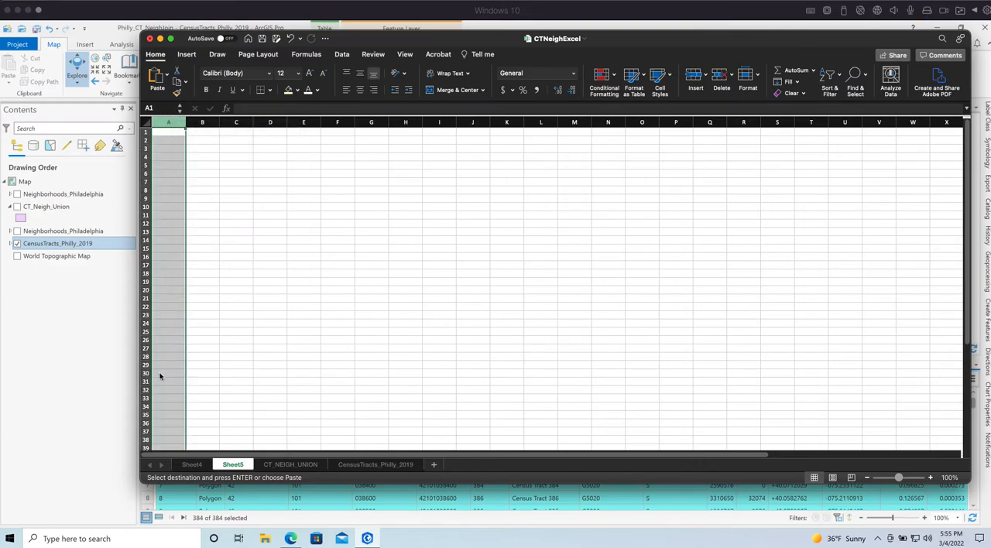
key(super+z)
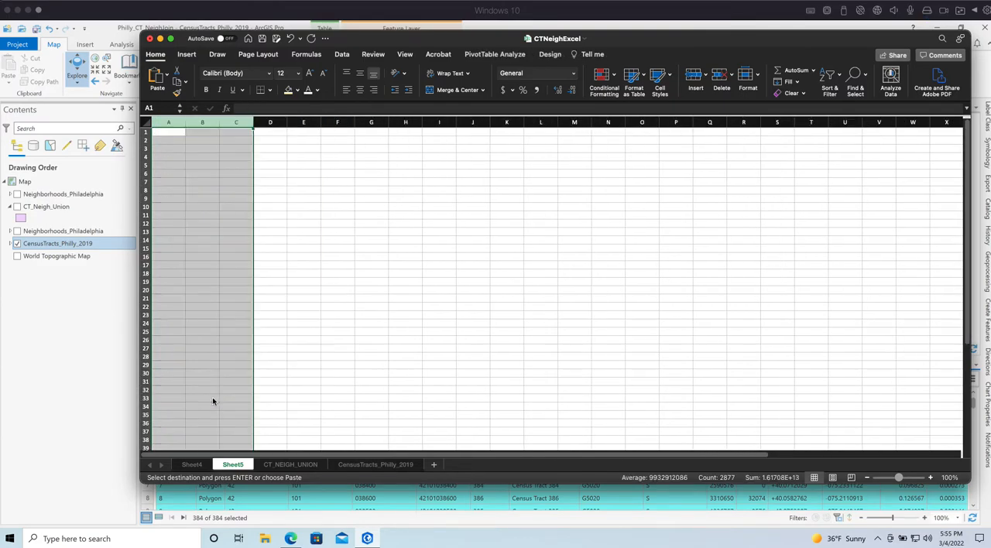
Paste the copied PivotTable columns as plain values into columns A to C of Sheet5
right_click(173, 122)
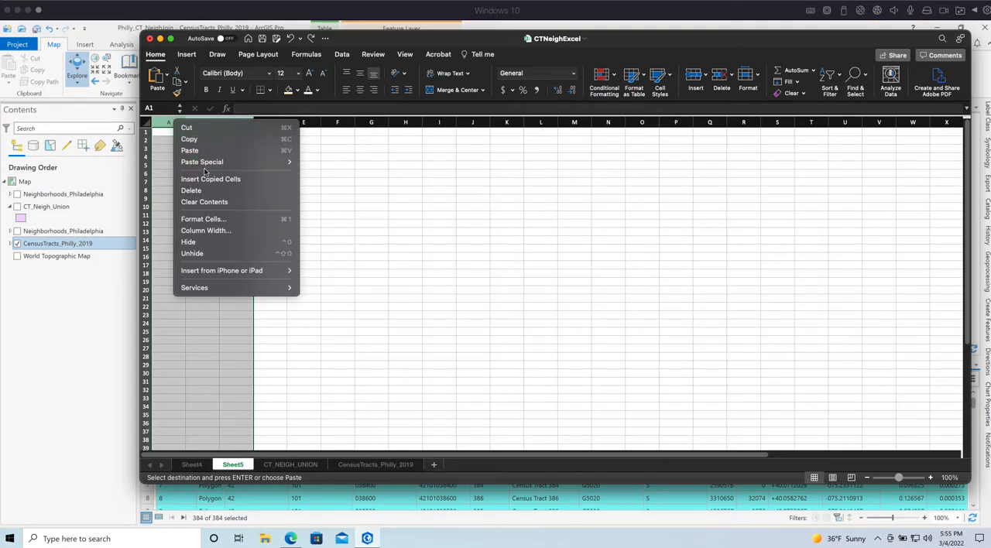
mouse_move(215, 164)
click(332, 254)
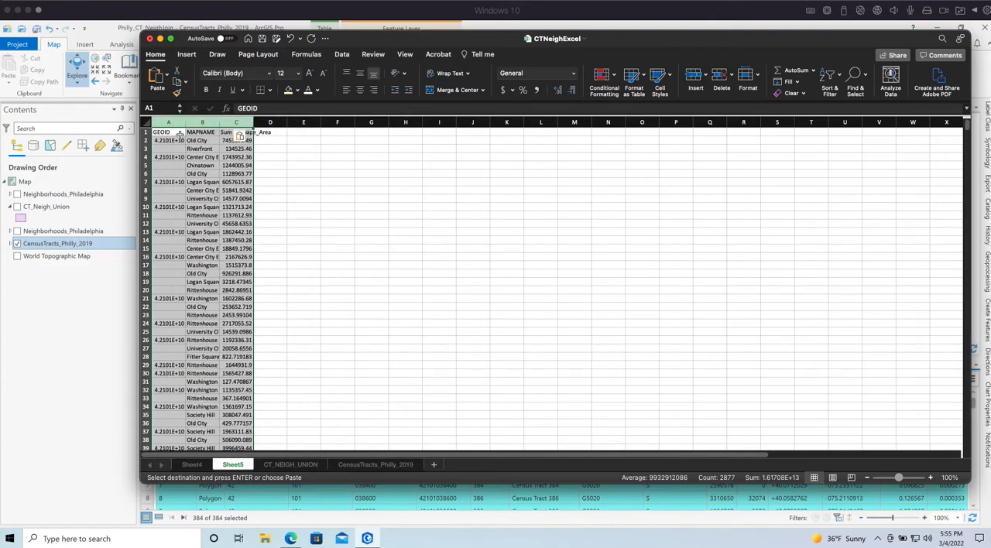
Widen columns A to C of Sheet5 to fit their contents
drag(168, 122, 255, 122)
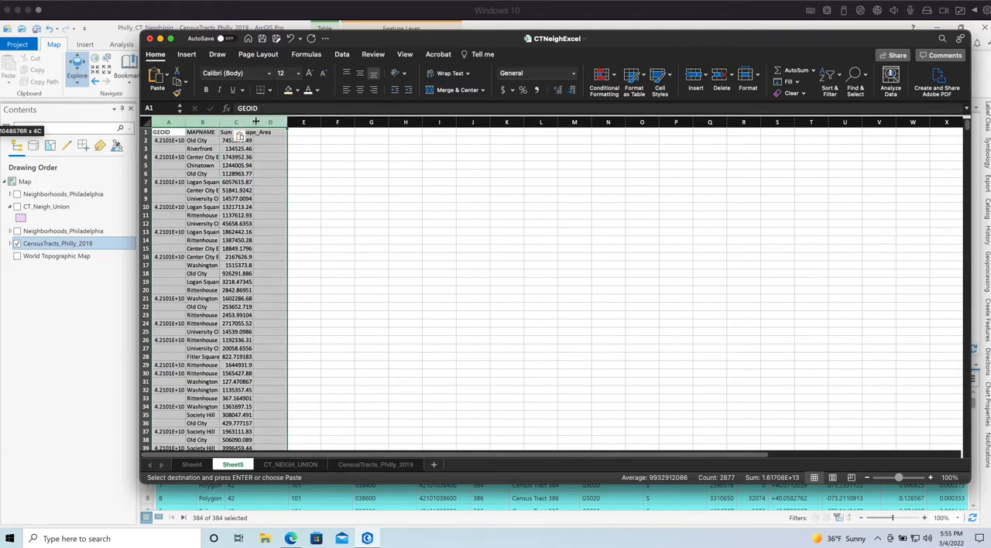
double_click(256, 122)
click(229, 231)
drag(188, 121, 214, 122)
click(432, 357)
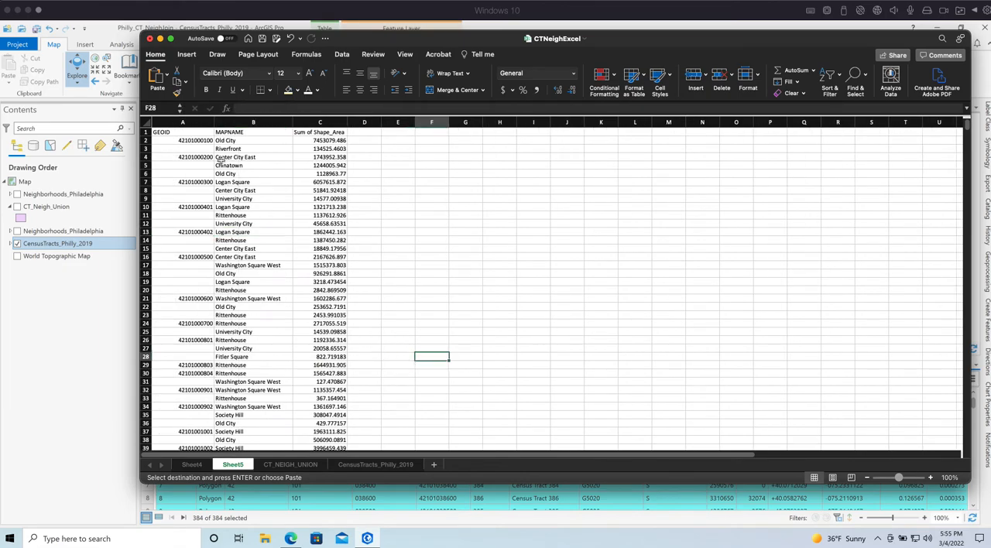
Sort the pasted table on Sheet5 by GEOID from largest to smallest
click(198, 140)
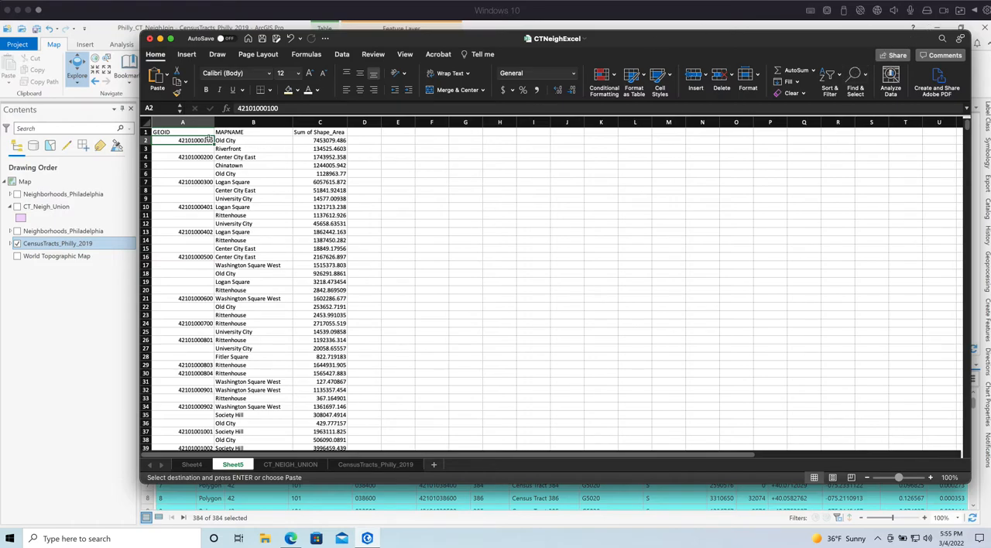
click(829, 77)
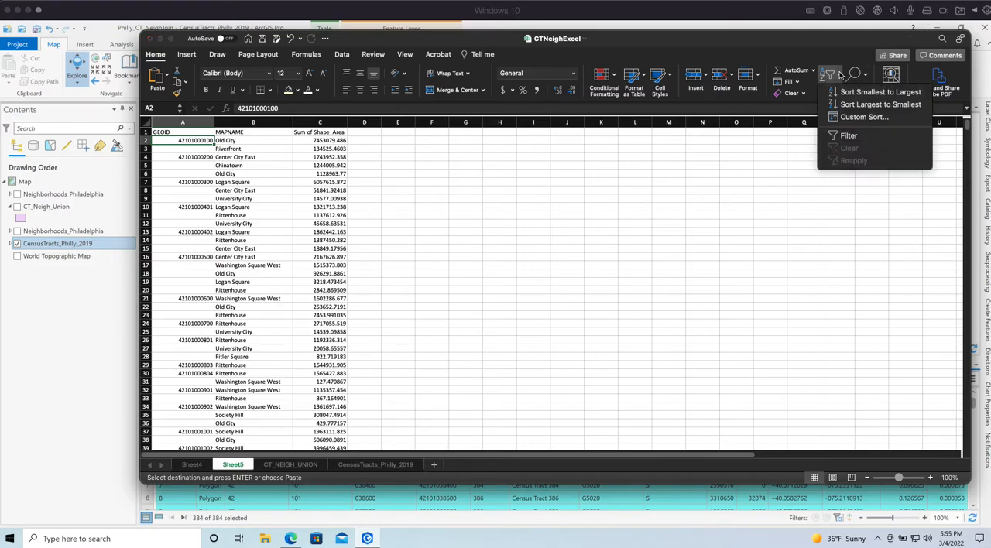
click(867, 105)
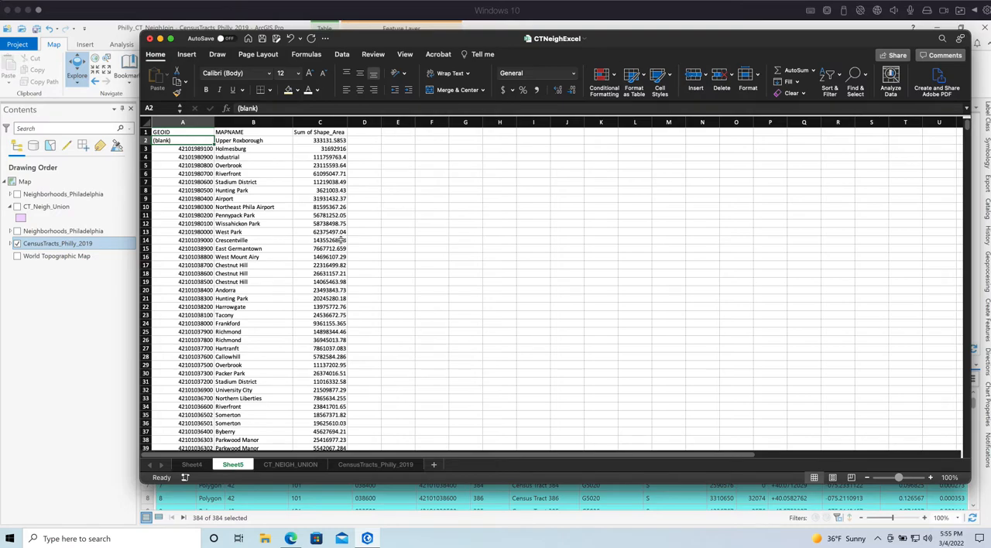
click(500, 299)
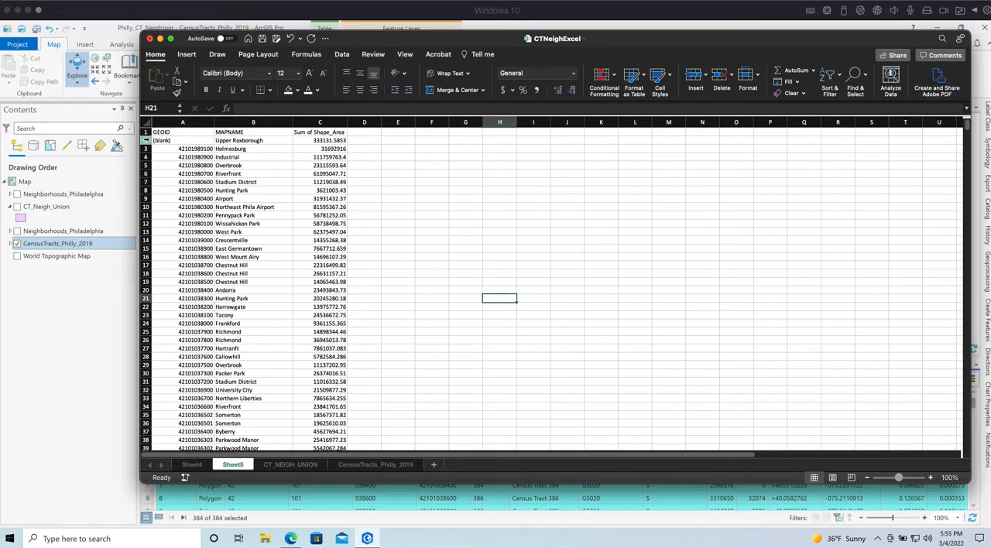
Examine the sorted GEOID, neighborhood and area rows on Sheet5, and return to the PivotTable on Sheet4 to compare
click(247, 197)
click(184, 149)
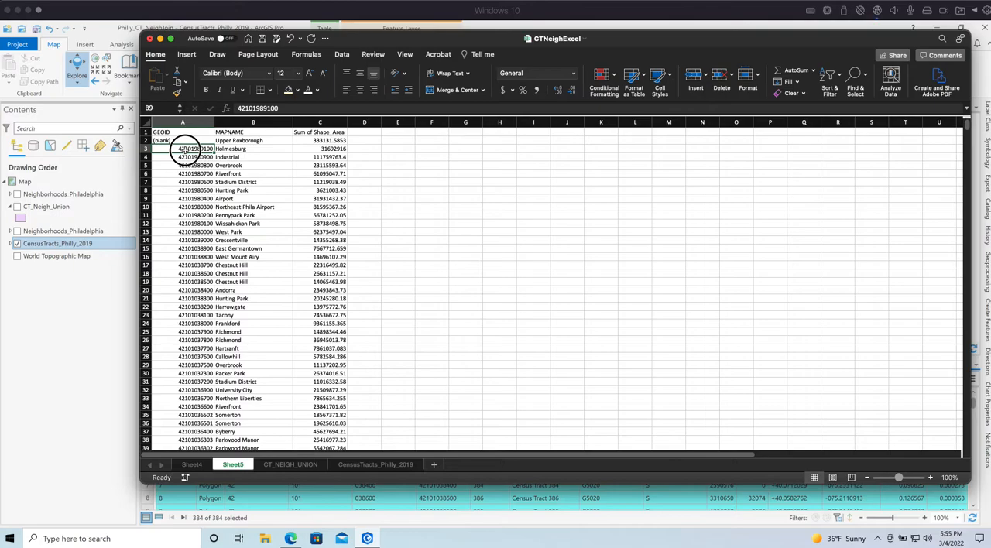
scroll(375, 254, down, 1)
scroll(376, 254, down, 1)
scroll(376, 253, up, 2)
drag(196, 149, 327, 157)
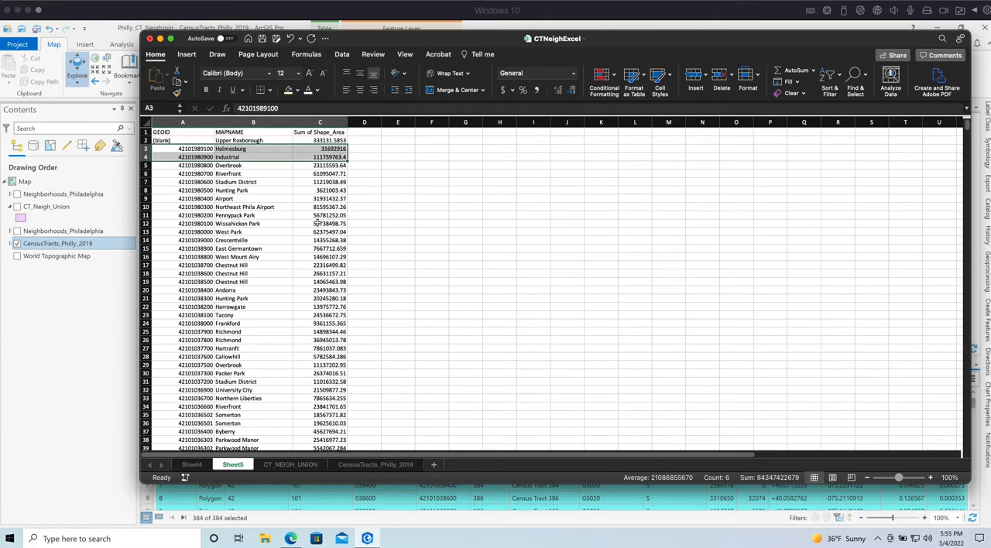
click(317, 224)
click(192, 465)
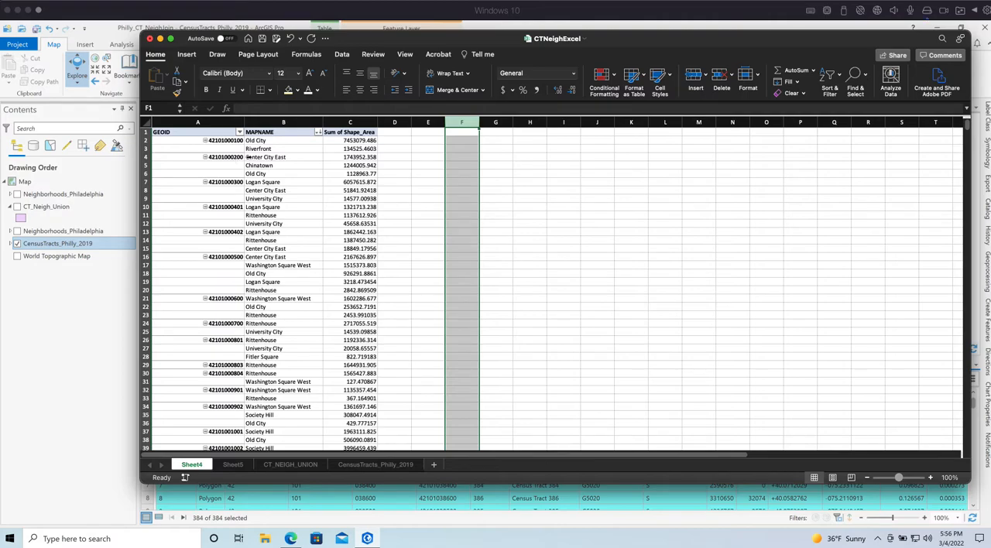
click(231, 159)
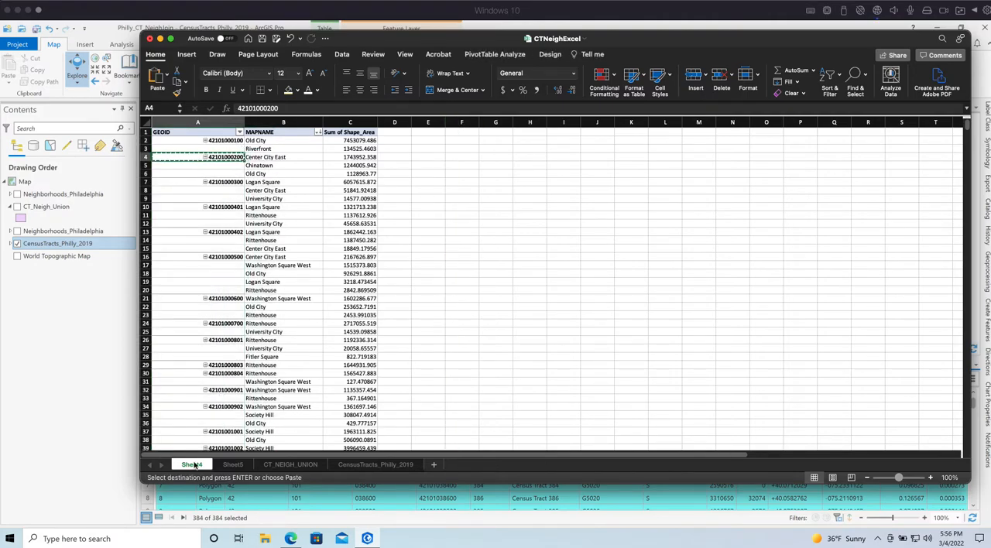
click(232, 464)
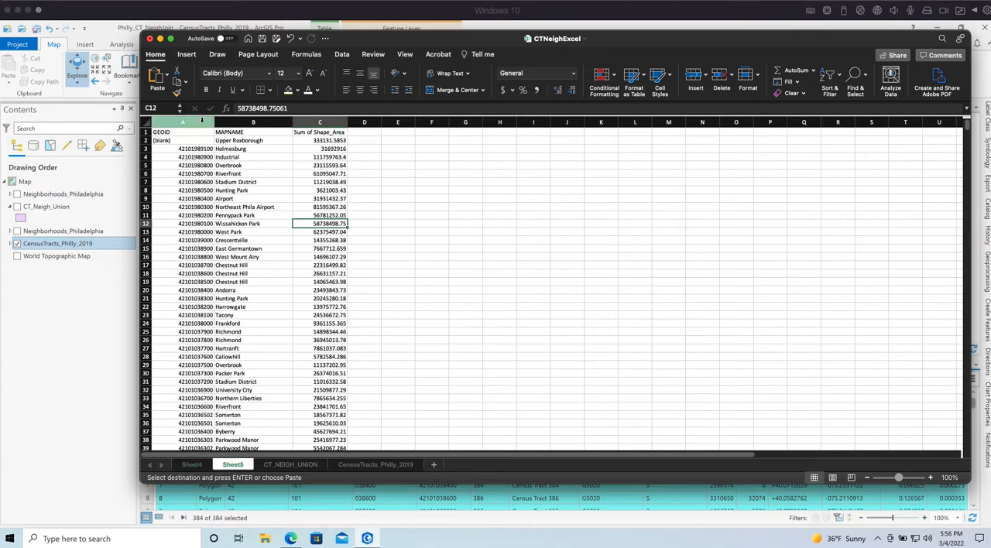
click(204, 121)
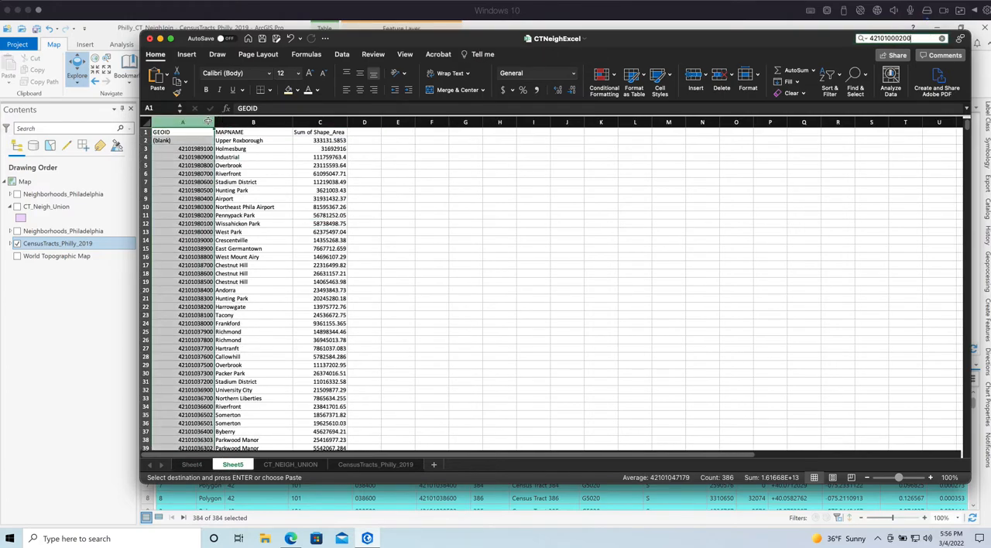
key(Return)
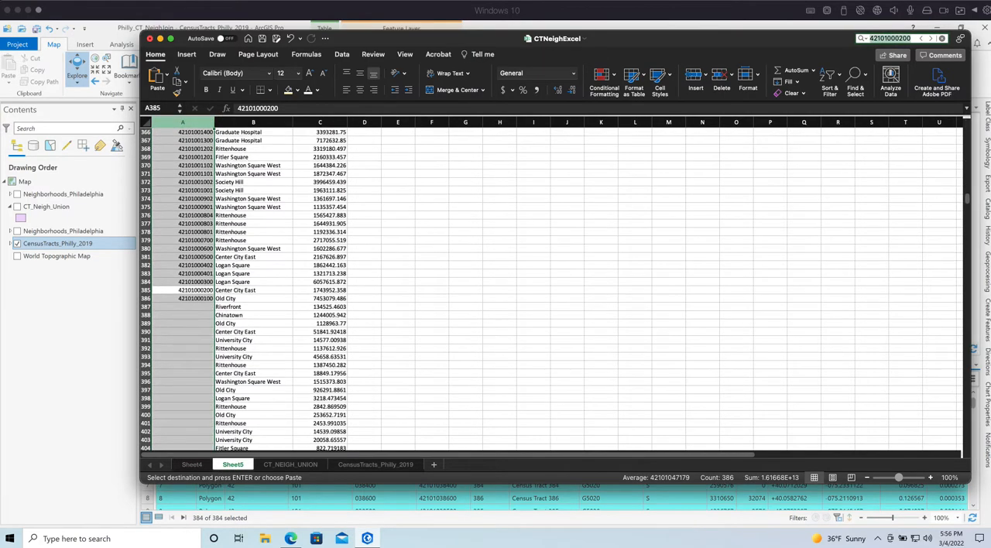
click(207, 313)
click(201, 293)
click(145, 290)
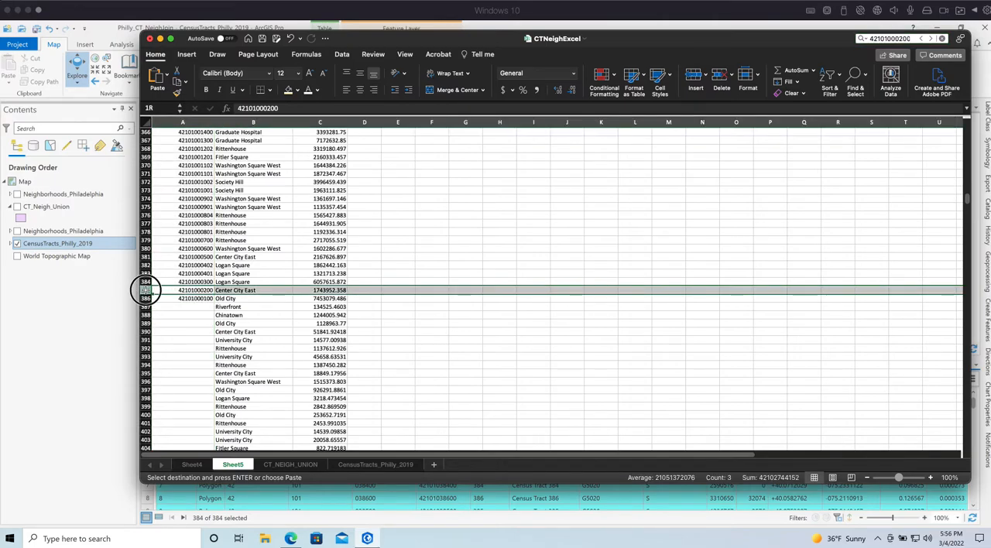
click(232, 290)
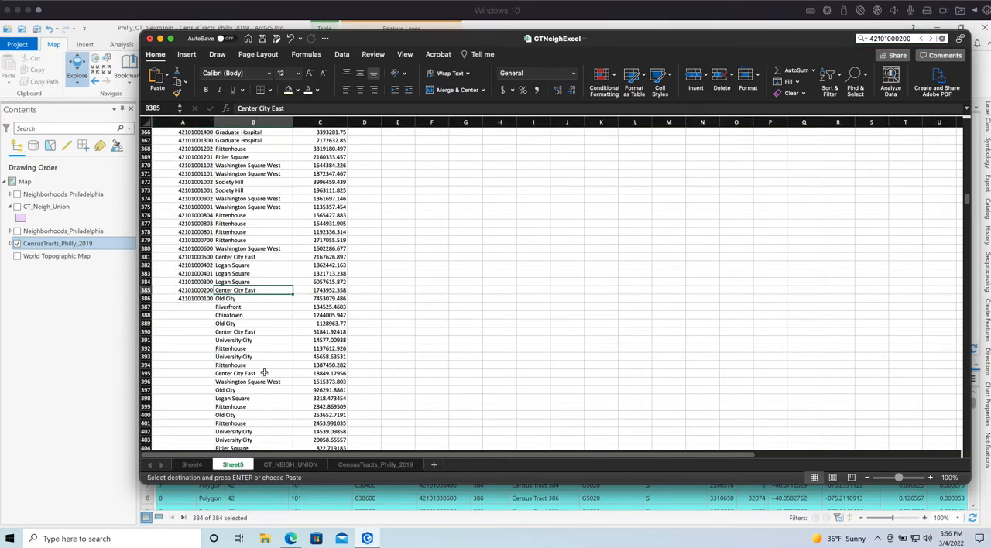
click(144, 289)
click(146, 290)
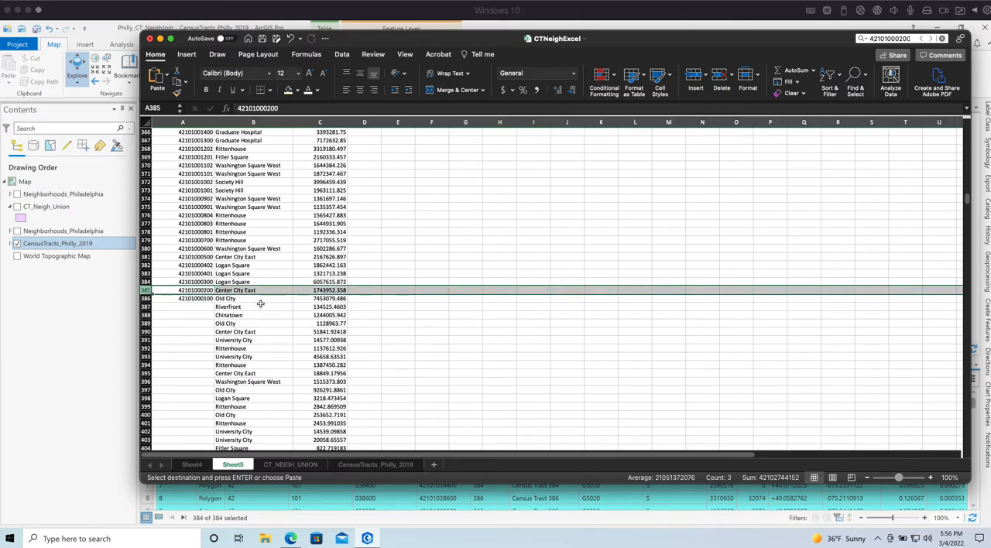
click(269, 355)
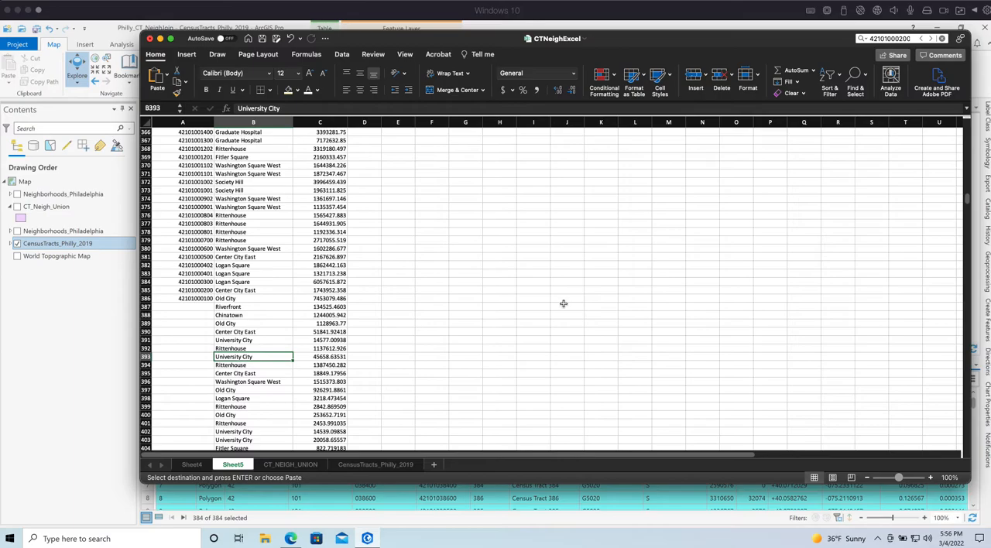
click(336, 313)
scroll(422, 301, down, 5)
scroll(422, 301, up, 10)
scroll(422, 301, up, 20)
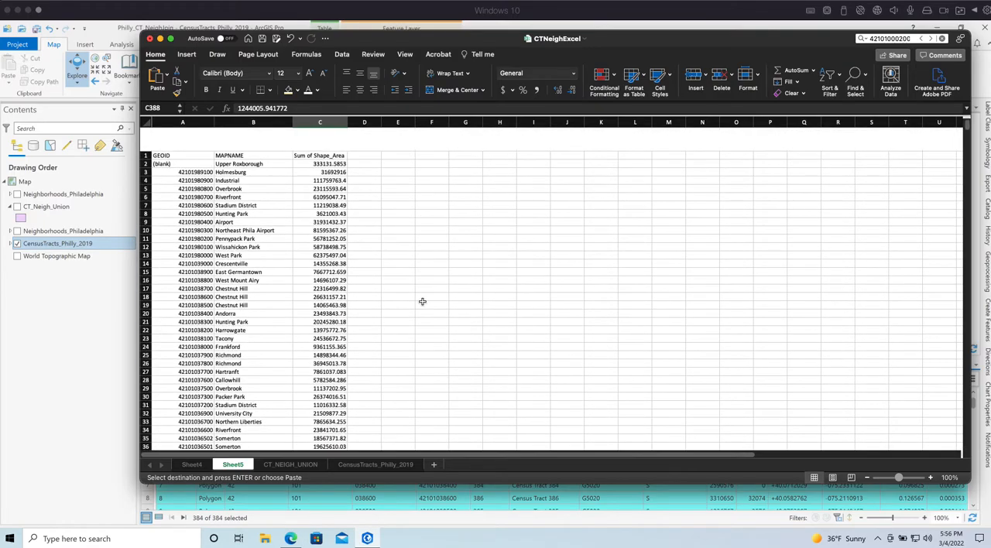
Rename Sheet5 as GIS Join Table
click(233, 231)
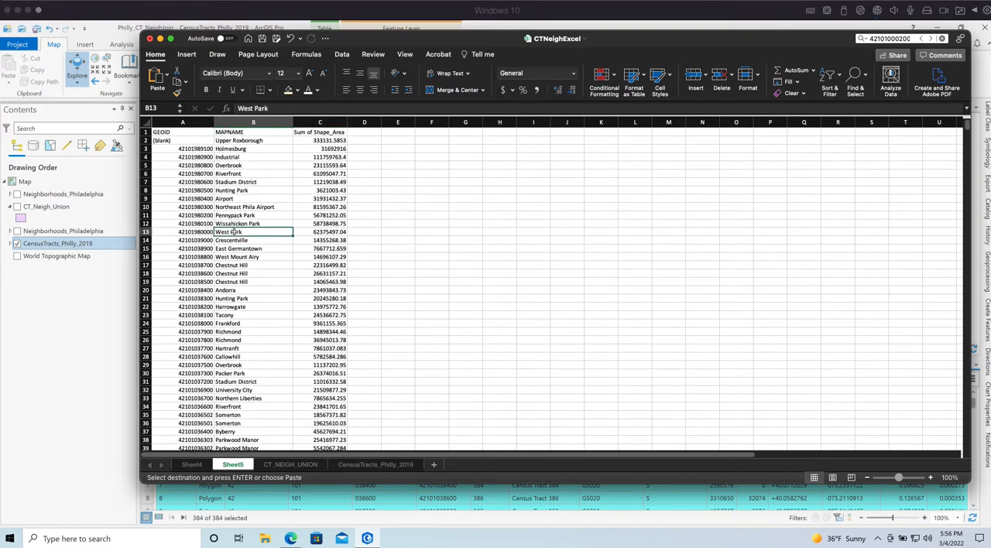
double_click(233, 464)
text(GIS Join Table)
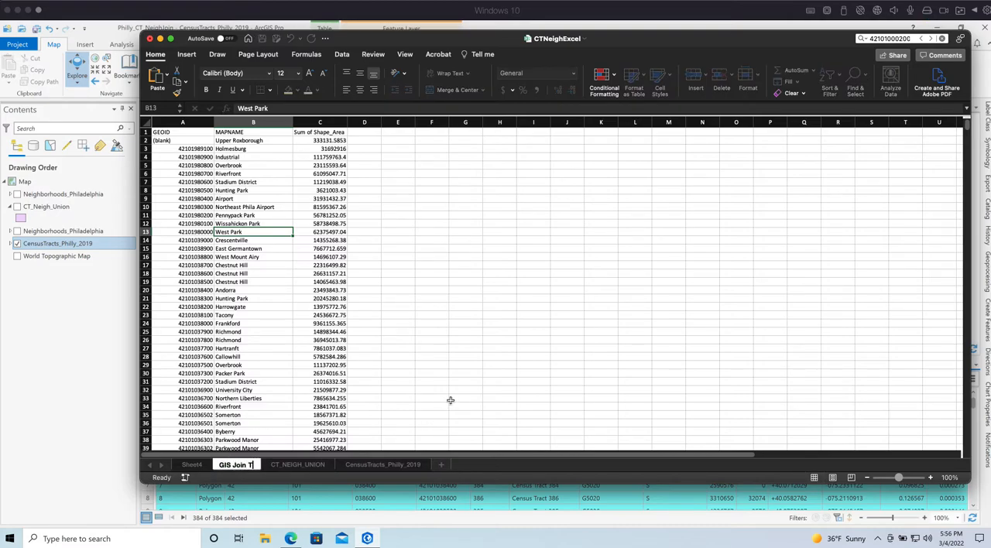
click(455, 341)
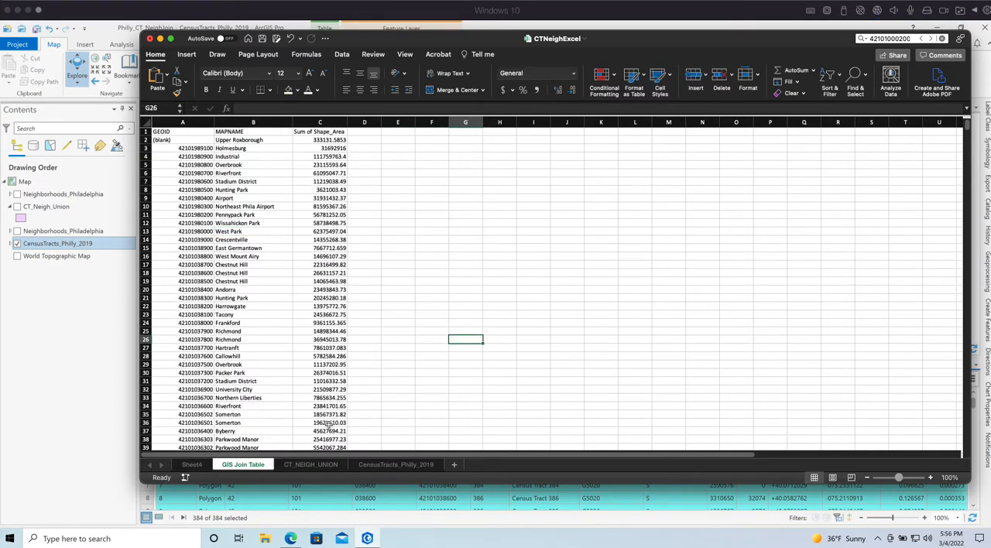
Switch to ArcGIS Pro to view the CensusTracts_Philly_2019 attribute table, and return to the GIS Join Table sheet in Excel
click(87, 315)
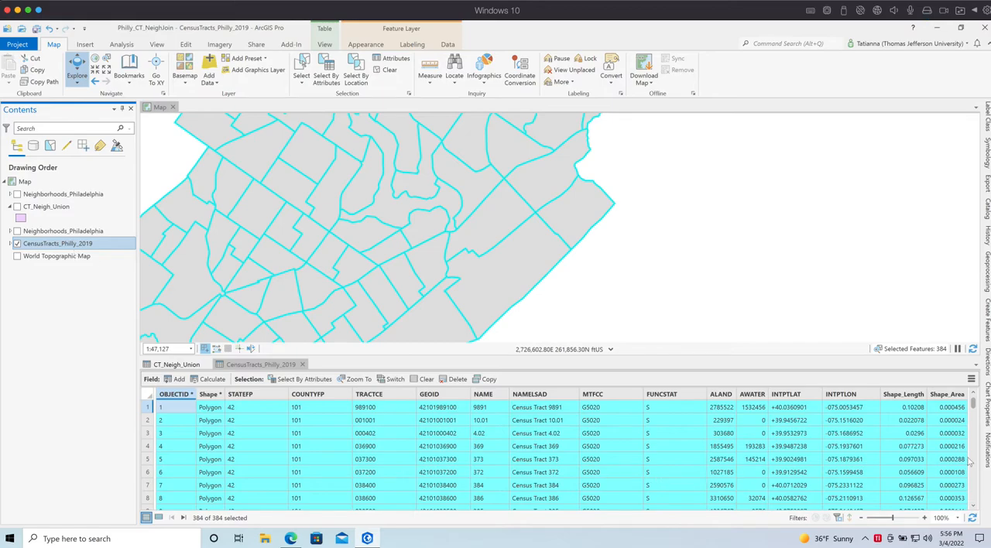
key(super+Tab)
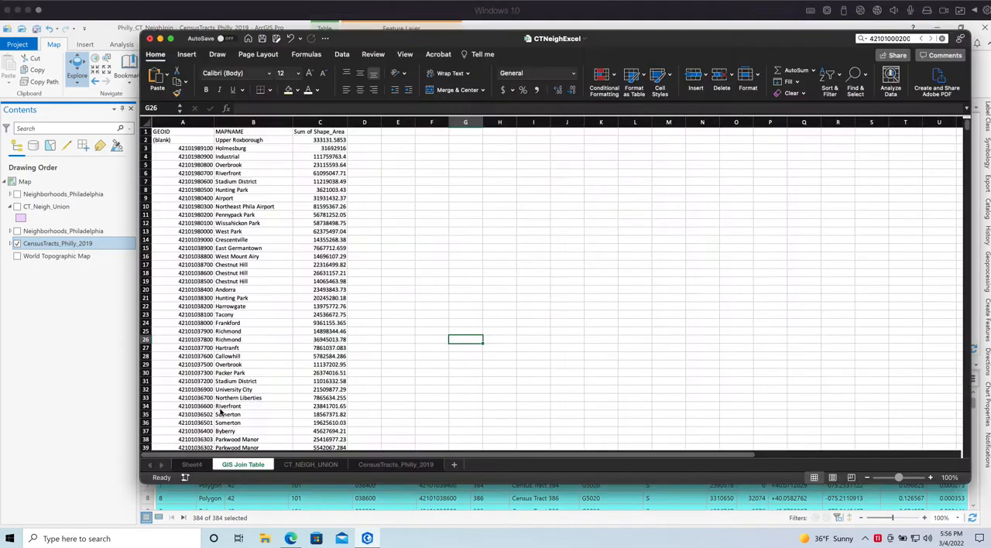
key(super+Tab)
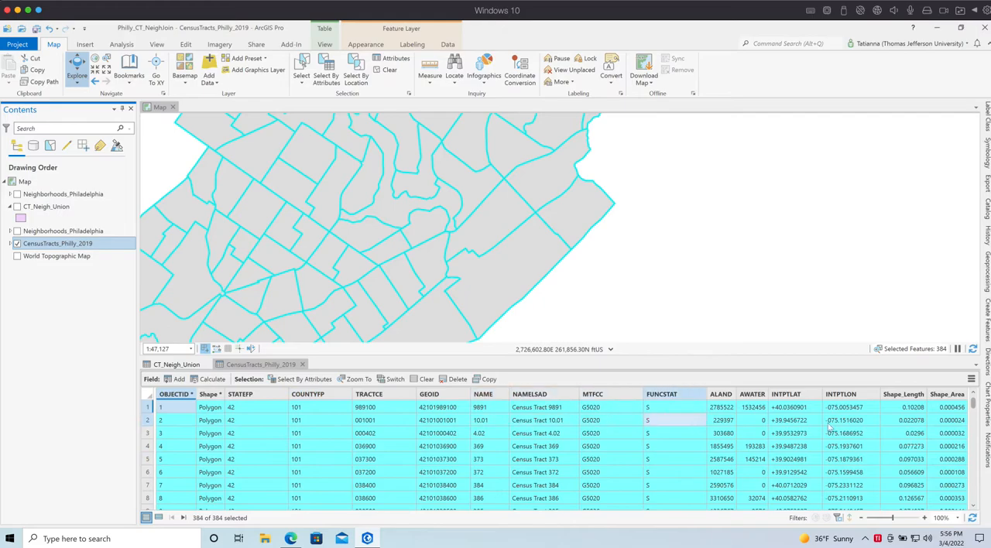
key(super+Tab)
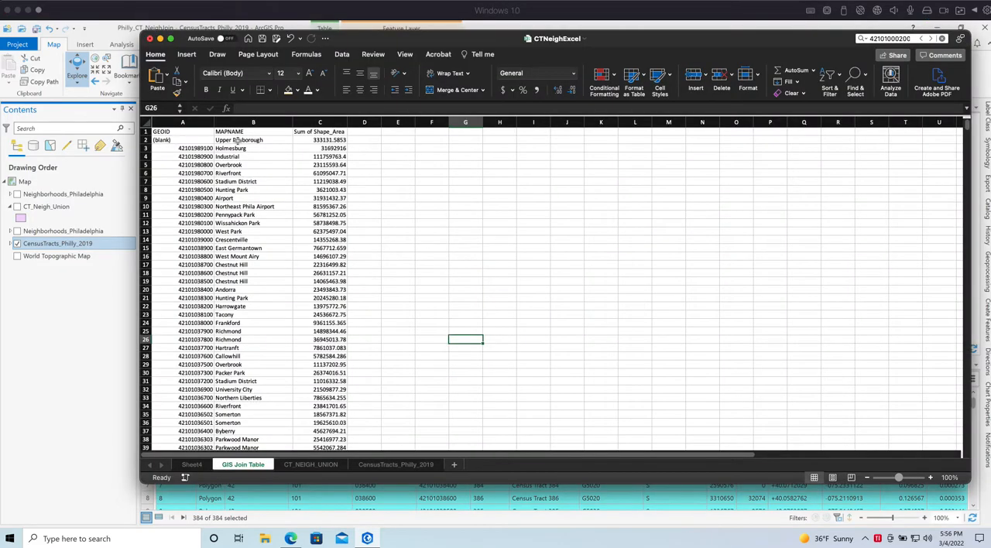
Delete the row with the (blank) GEOID from the GIS Join Table sheet
click(343, 223)
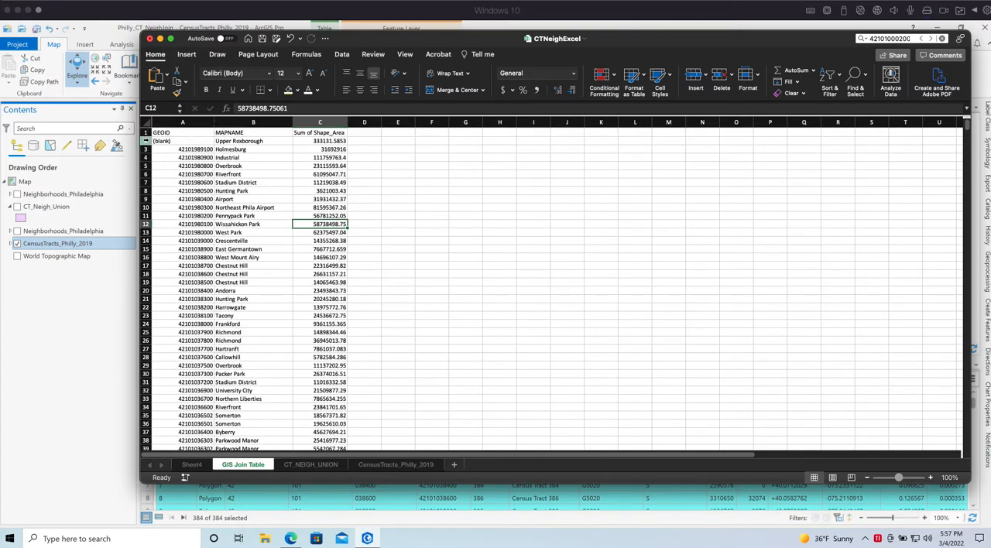
right_click(146, 141)
click(201, 210)
click(468, 364)
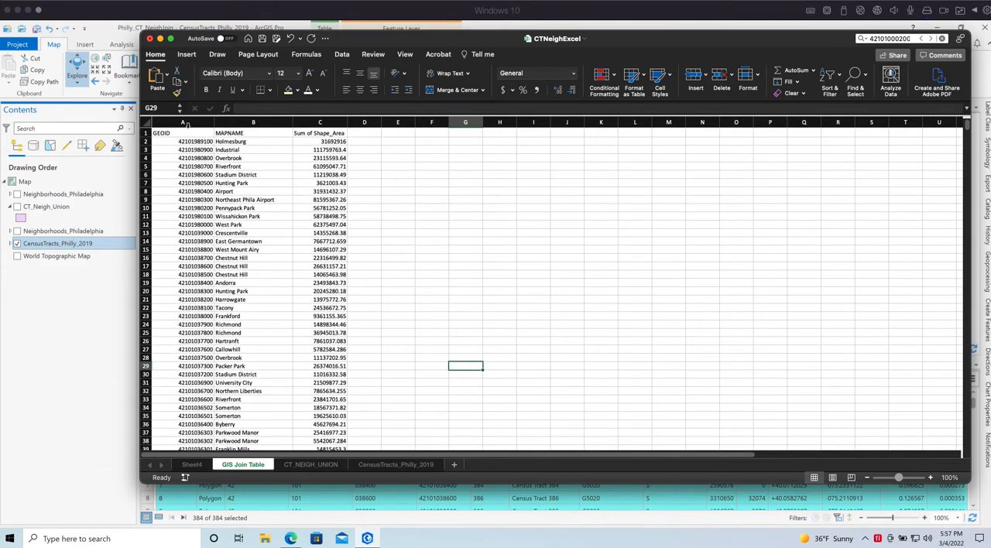
Delete all rows without a GEOID, from row 386 through row 1626, on the GIS Join Table sheet
drag(211, 144, 200, 326)
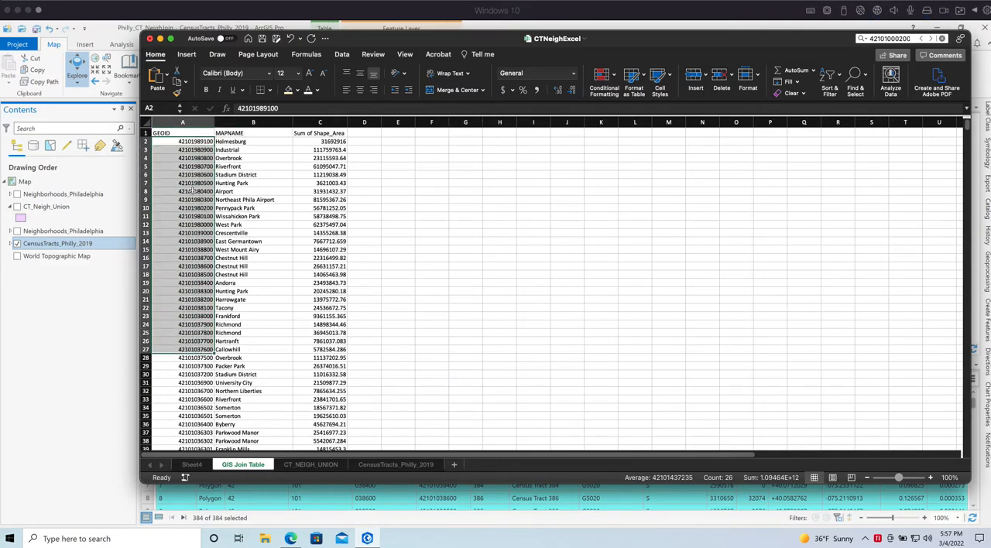
click(190, 256)
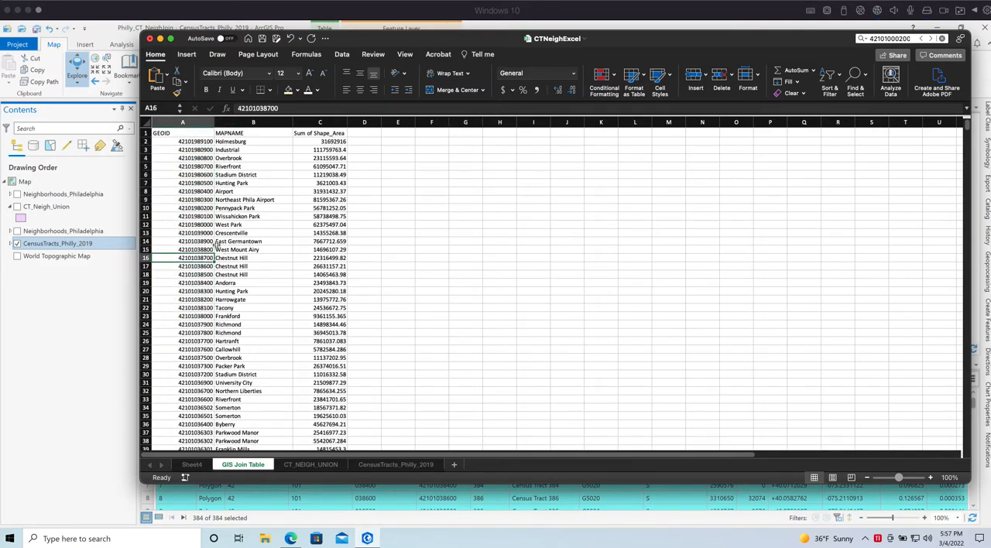
key(super+Down)
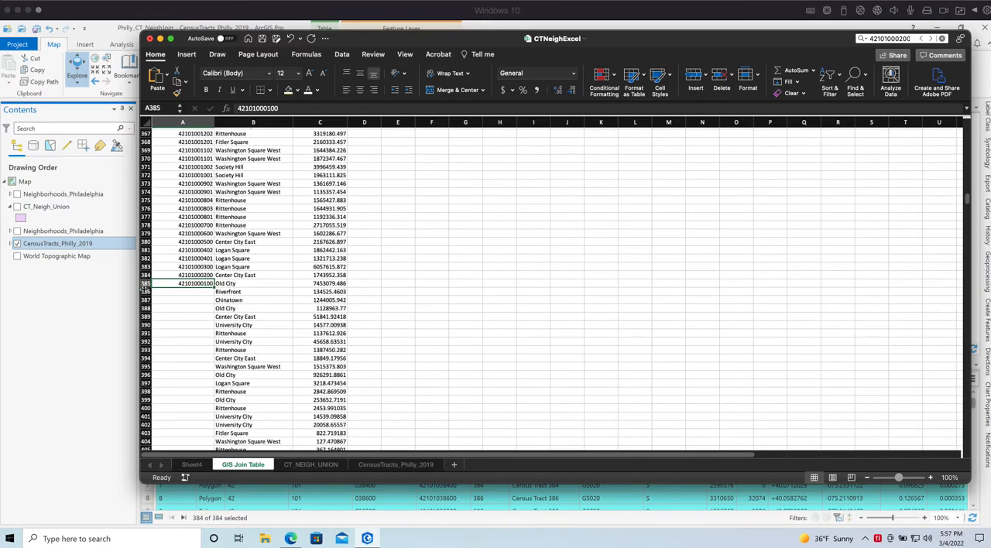
click(145, 291)
scroll(393, 284, down, 20)
scroll(395, 286, down, 7)
drag(967, 236, 967, 450)
shift+click(147, 206)
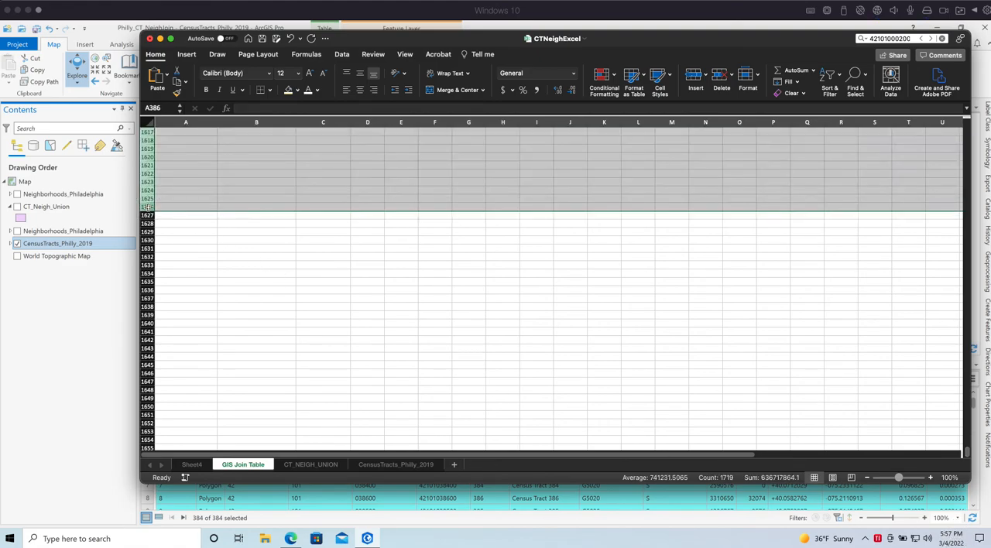
right_click(146, 208)
click(166, 278)
click(542, 358)
Compare the last GEOID row of the join table with the tract count in ArcGIS Pro's CensusTracts_Philly_2019 table
scroll(396, 294, up, 7)
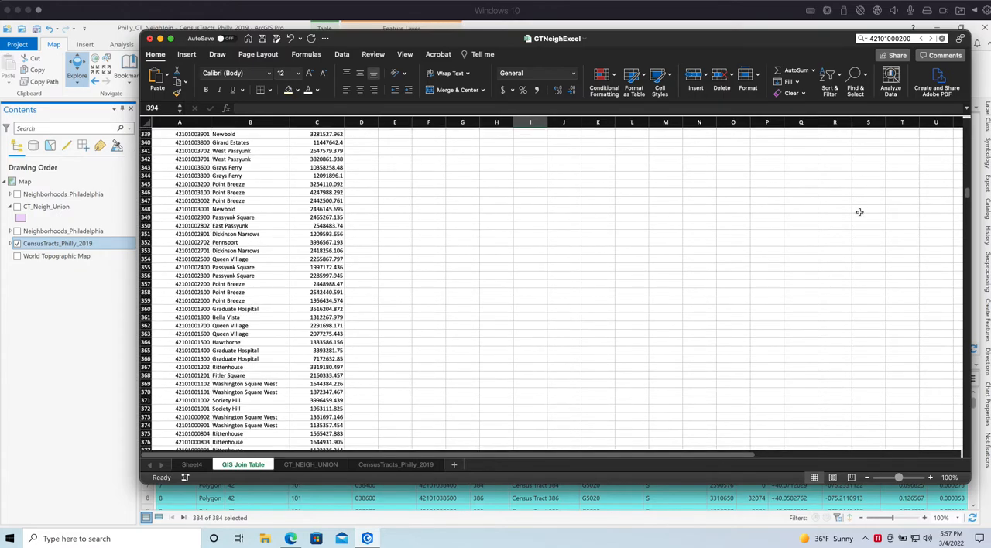
scroll(630, 320, down, 4)
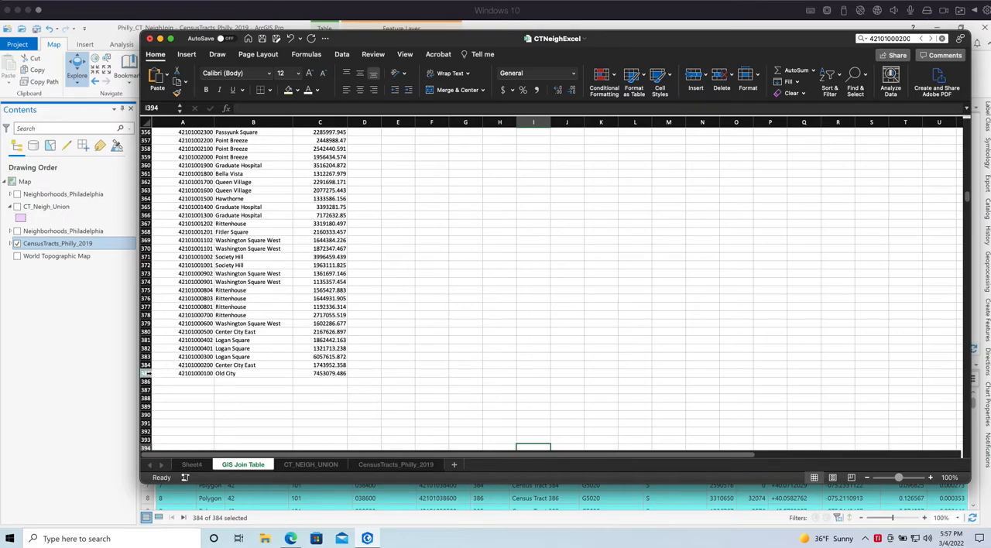
click(147, 373)
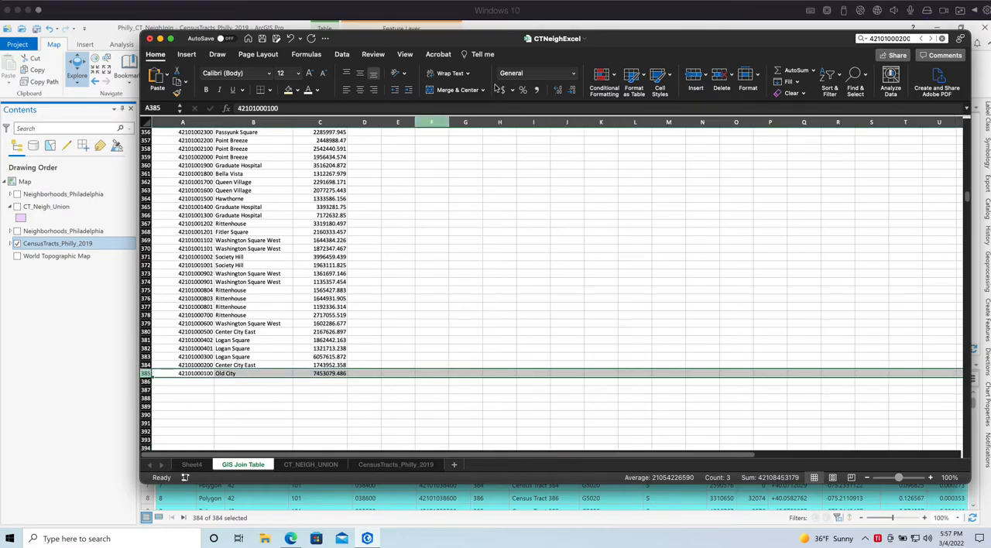
click(249, 501)
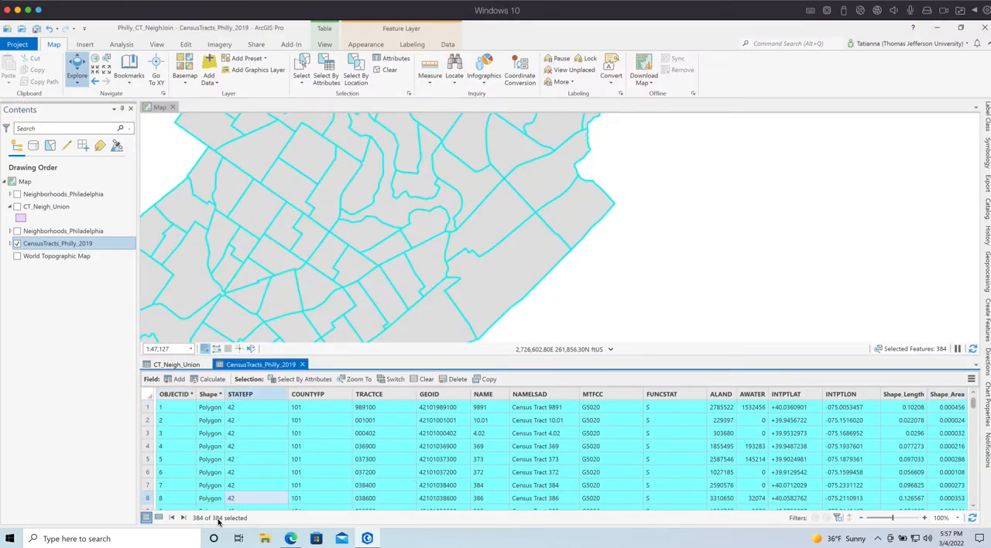
key(super+Tab)
click(356, 257)
click(225, 374)
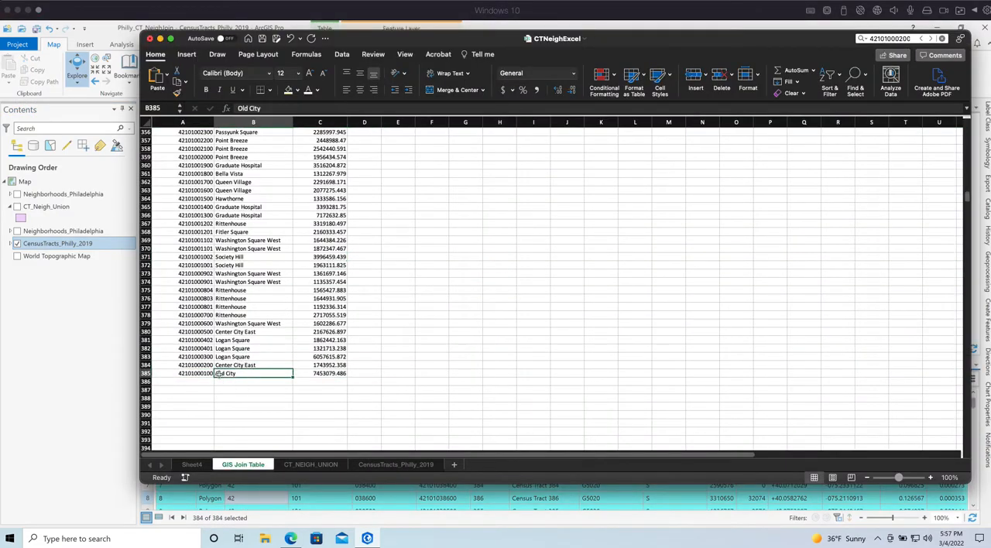
click(193, 374)
click(258, 374)
click(194, 375)
Return to the start of the join table and save the CTNeighExcel workbook
scroll(384, 334, up, 20)
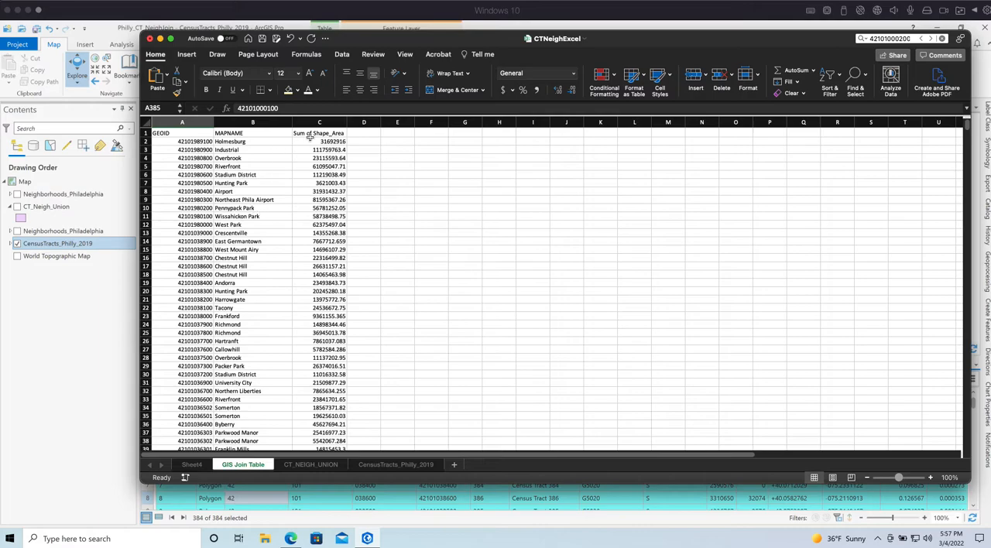
click(269, 397)
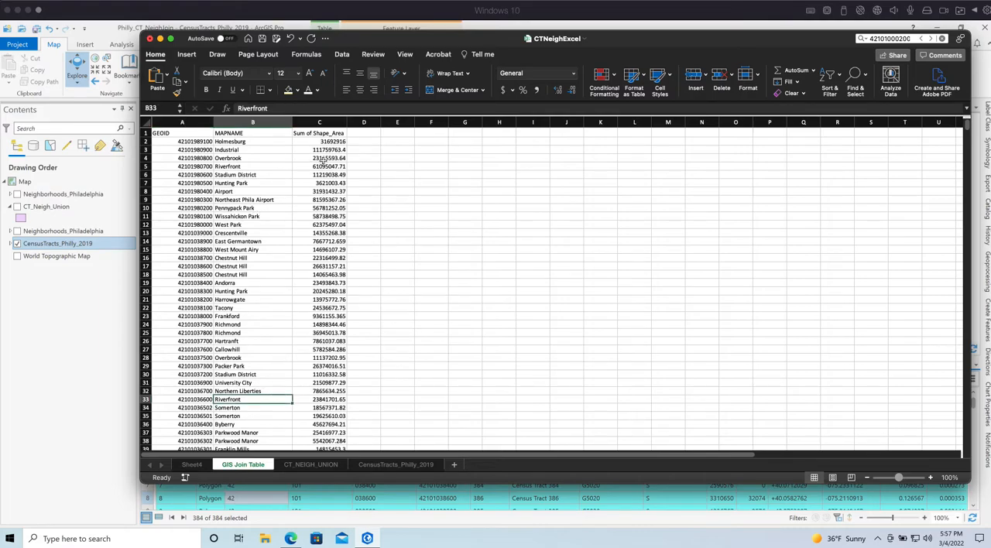
click(261, 38)
Look over the CT_NEIGH_UNION and CensusTracts_Philly_2019 sheets, and move the GIS Join Table sheet in front of Sheet4
click(313, 467)
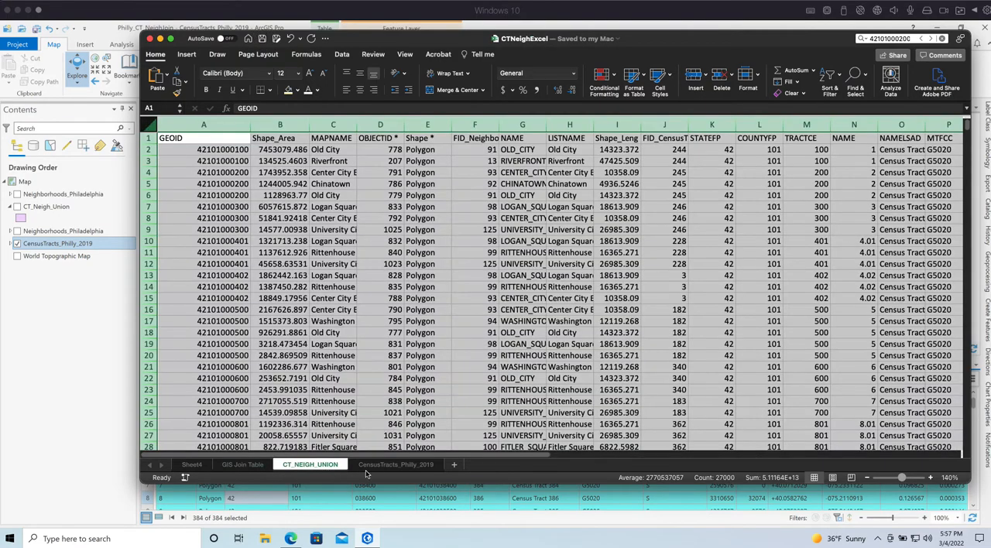
shift+click(395, 464)
click(268, 469)
drag(270, 470, 166, 464)
Delete the Sheet4, CT_NEIGH_UNION and CensusTracts_Philly_2019 sheets together, leaving only the GIS Join Table sheet
click(255, 465)
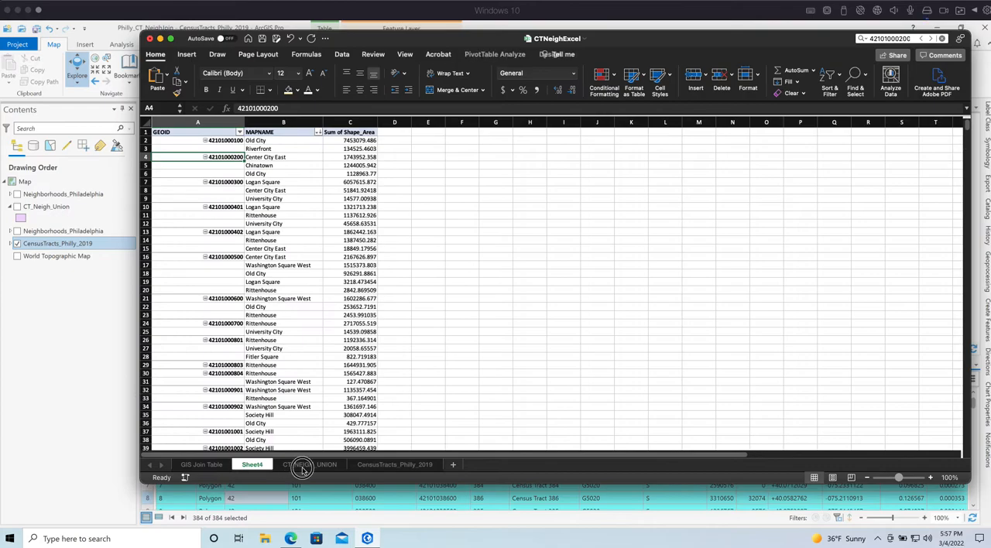
shift+click(387, 465)
right_click(381, 465)
click(456, 297)
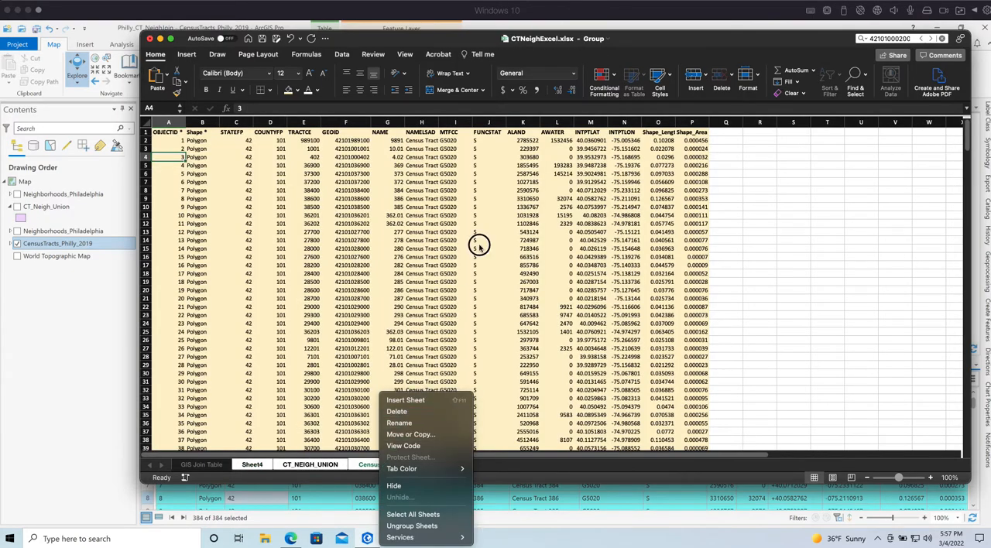
click(555, 248)
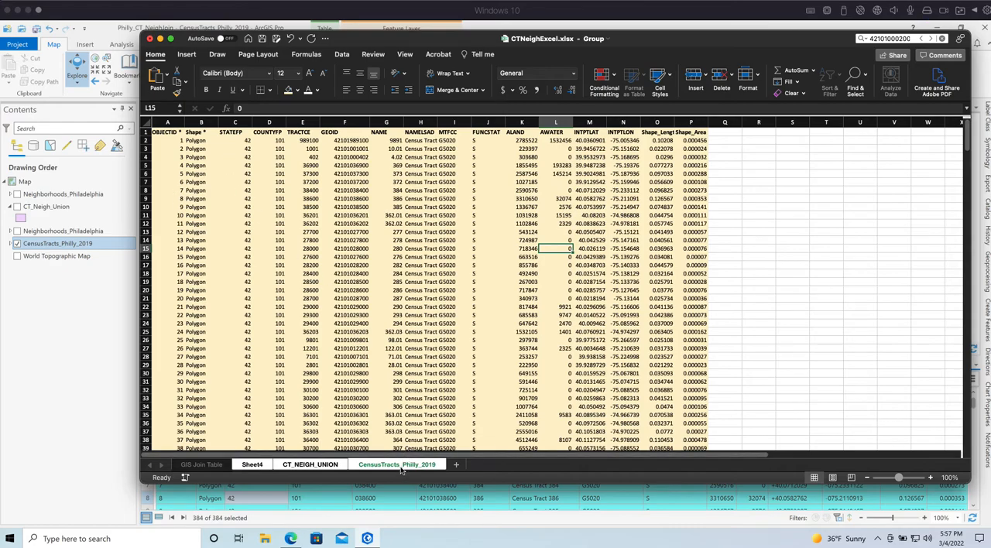
click(392, 315)
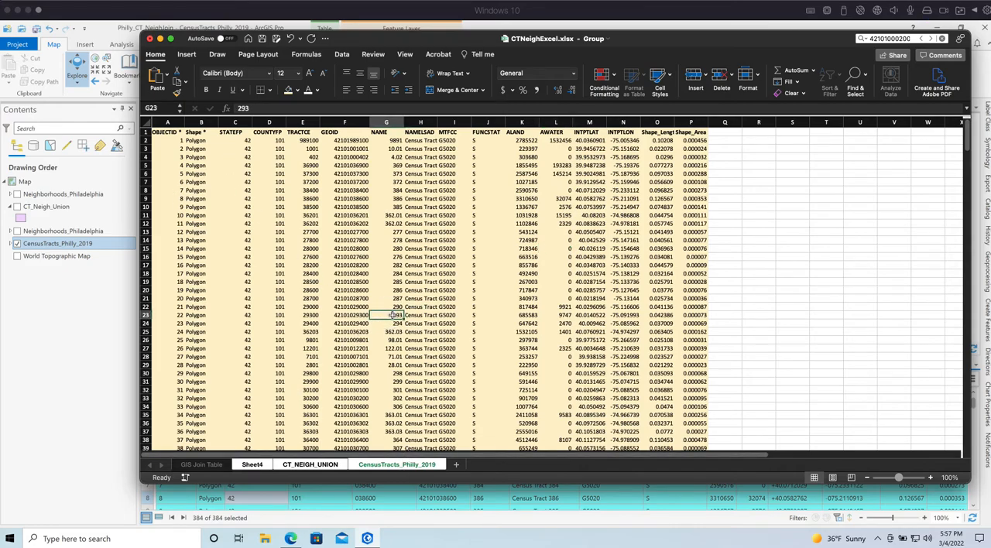
right_click(262, 467)
click(436, 394)
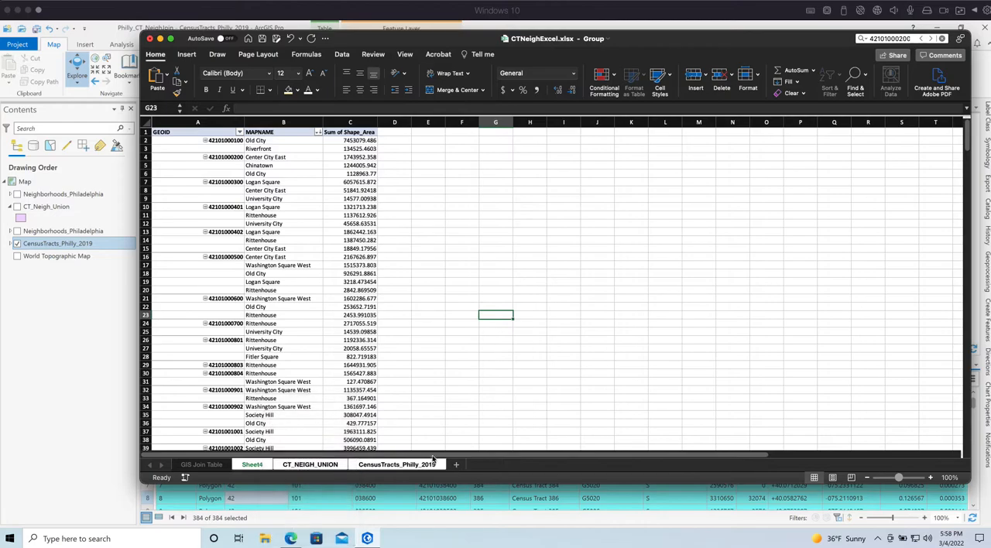
click(435, 463)
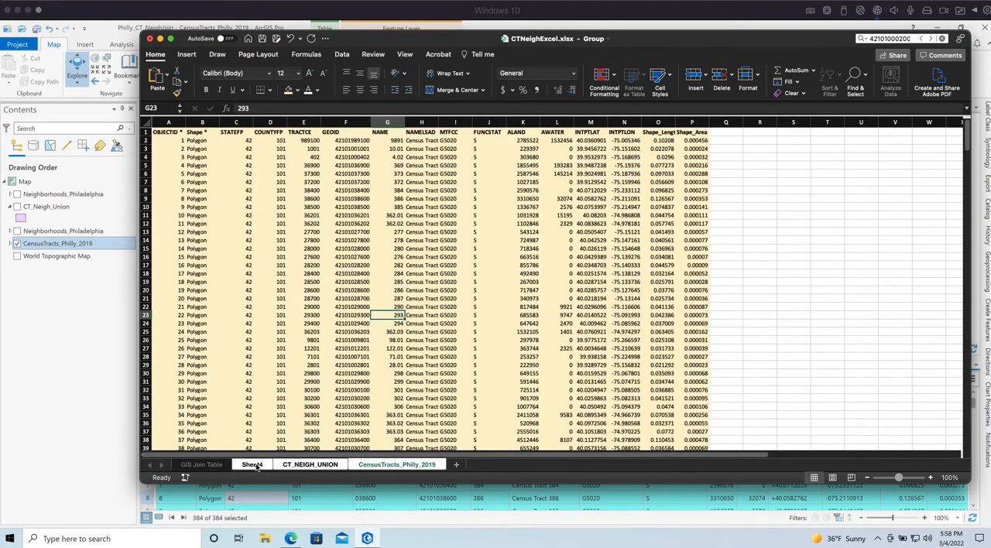
right_click(255, 466)
click(388, 466)
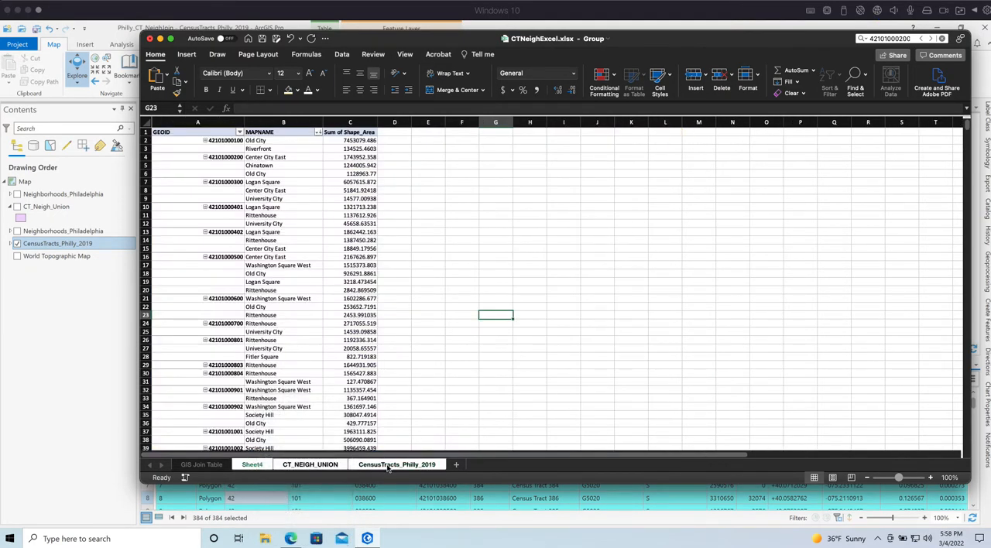
click(388, 465)
right_click(261, 465)
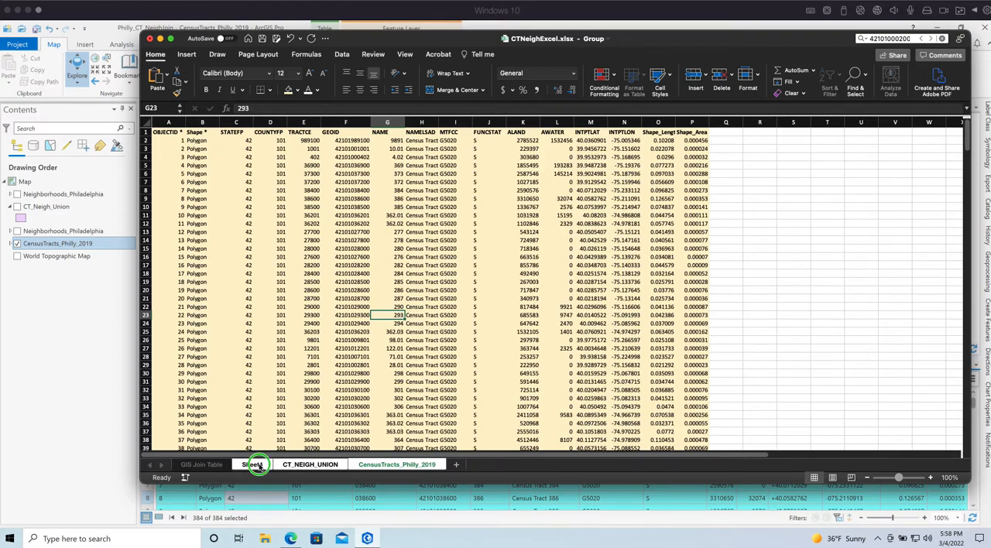
click(486, 380)
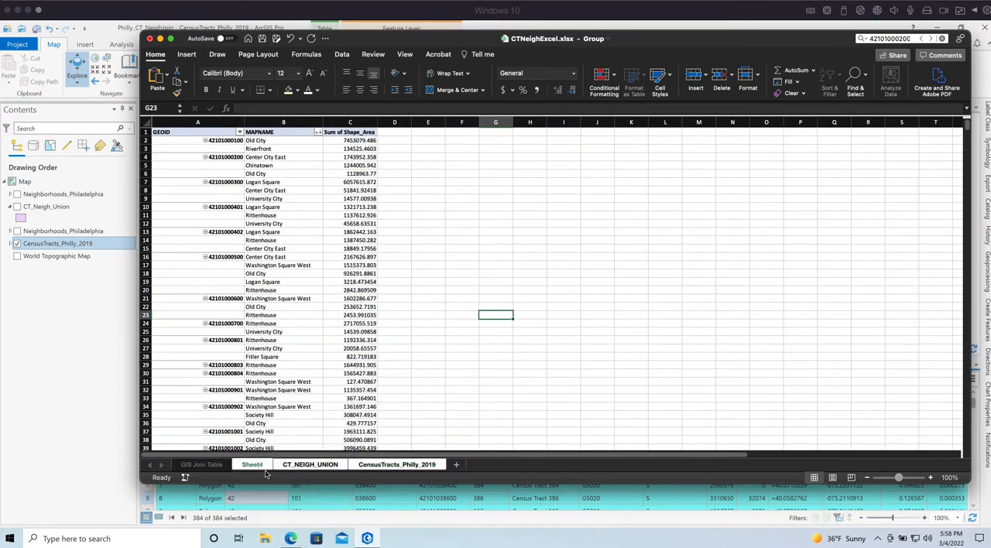
right_click(262, 466)
click(280, 423)
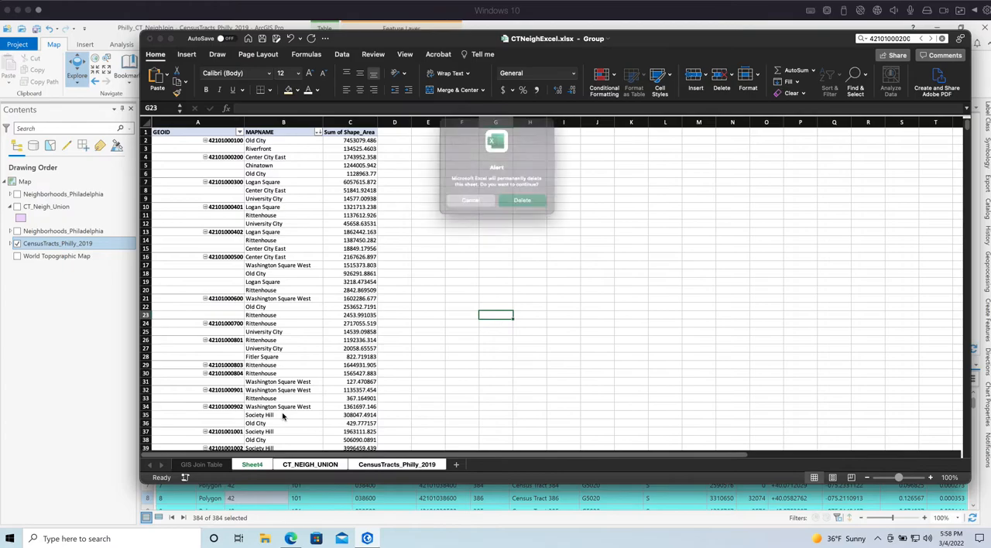
click(526, 206)
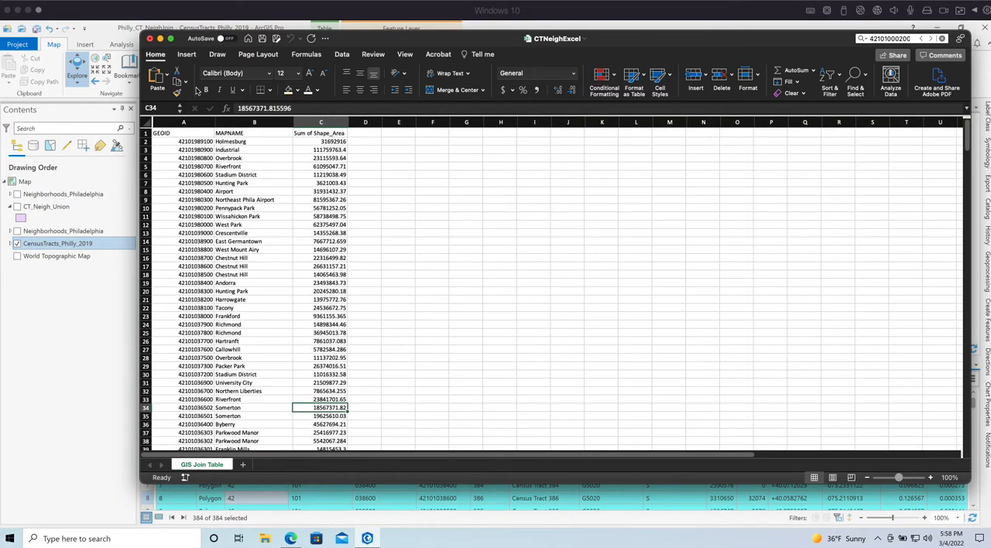
Widen the GEOID column slightly on the GIS Join Table sheet
drag(217, 122, 231, 121)
click(272, 289)
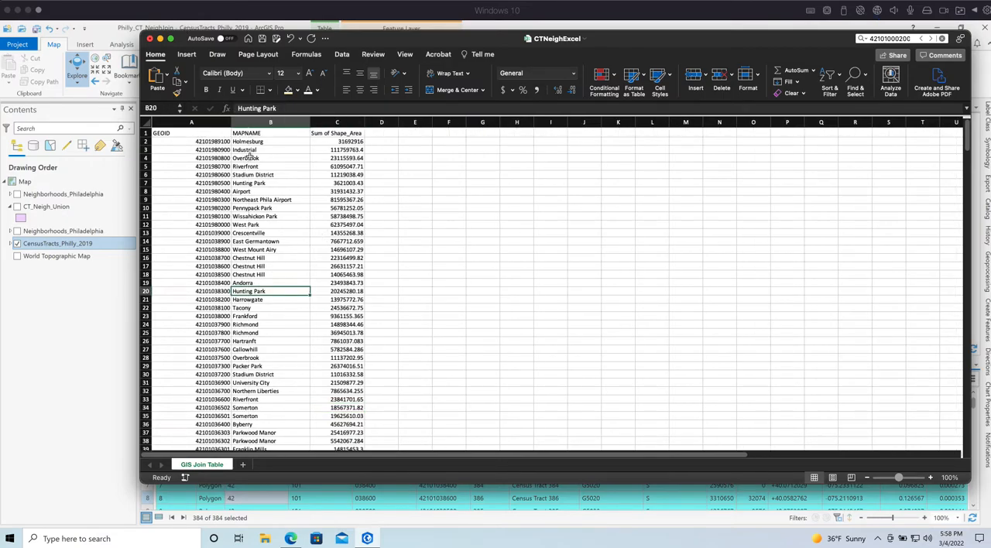
click(314, 250)
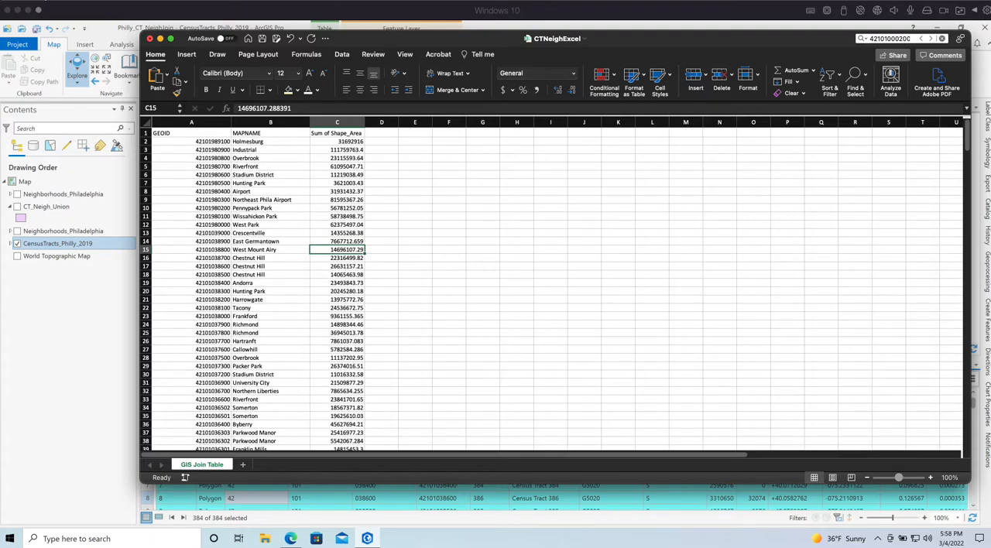
Start saving the workbook as a new file in CSV UTF-8 (Comma delimited) format
click(58, 2)
click(78, 83)
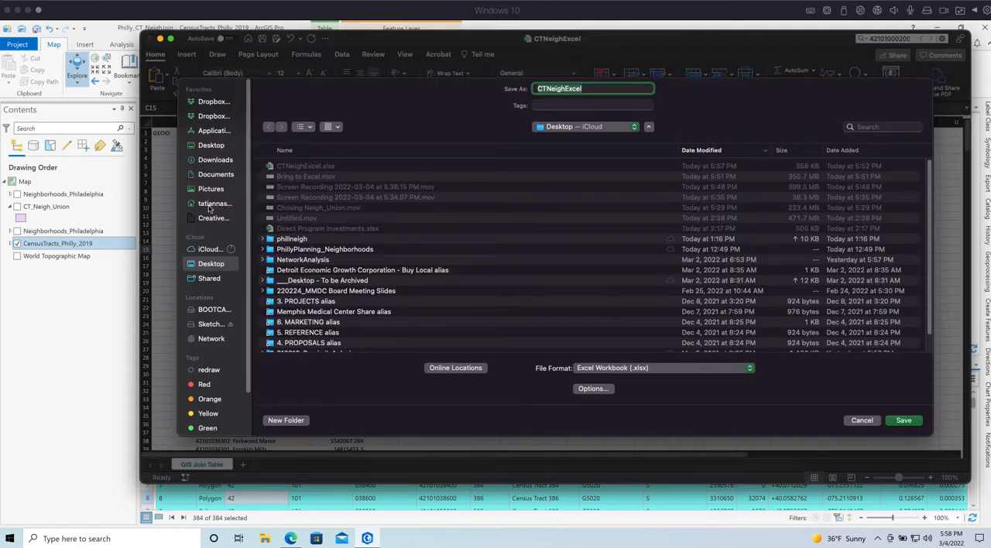
click(588, 368)
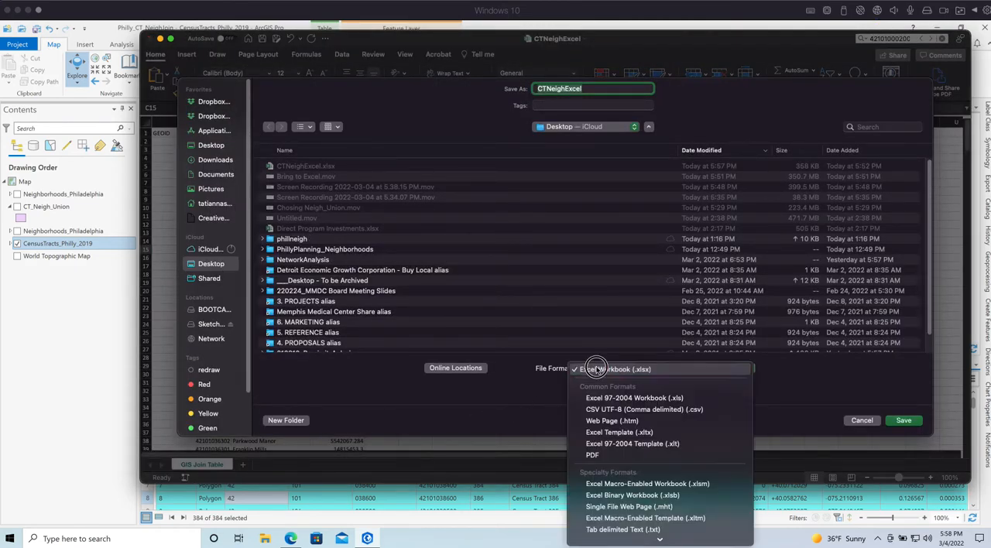
scroll(620, 405, down, 5)
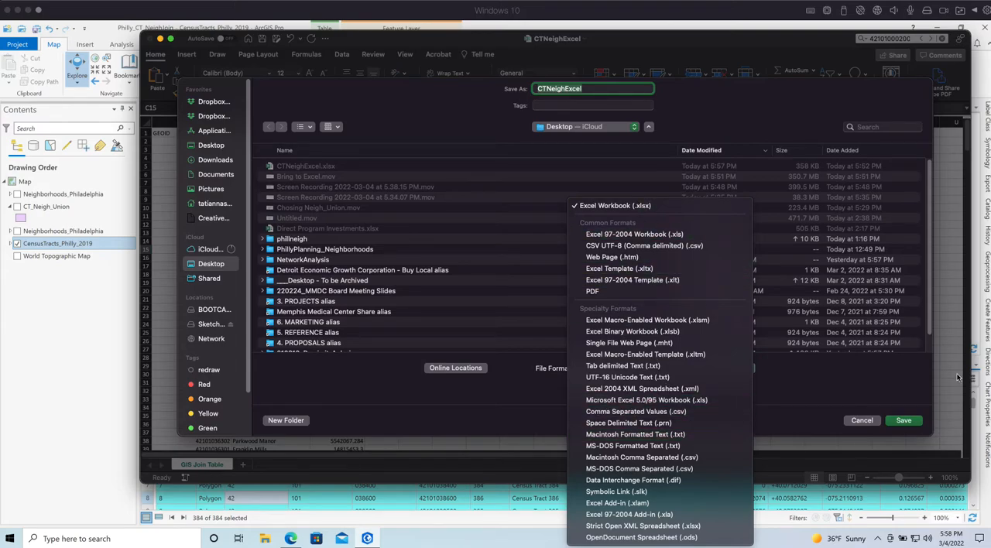
click(885, 384)
click(656, 370)
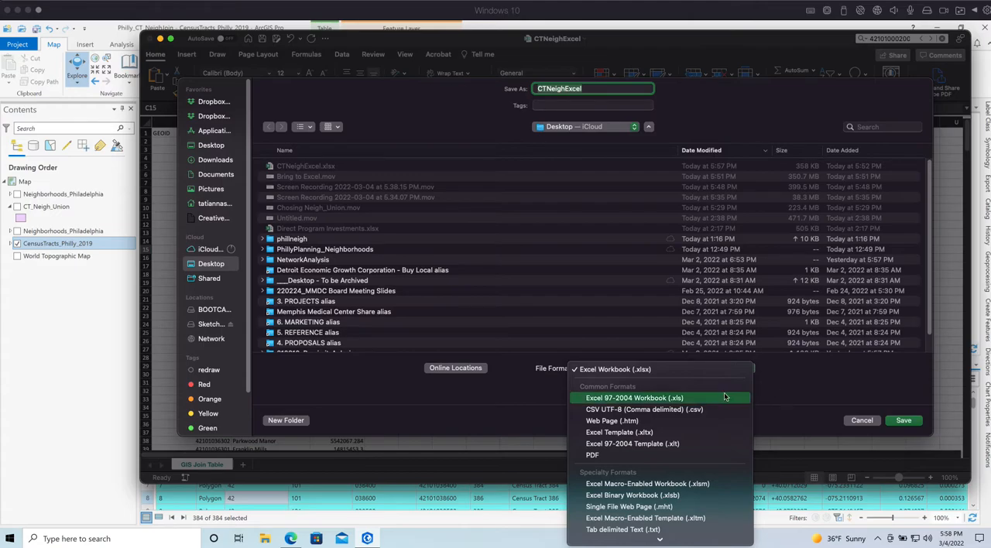
click(596, 410)
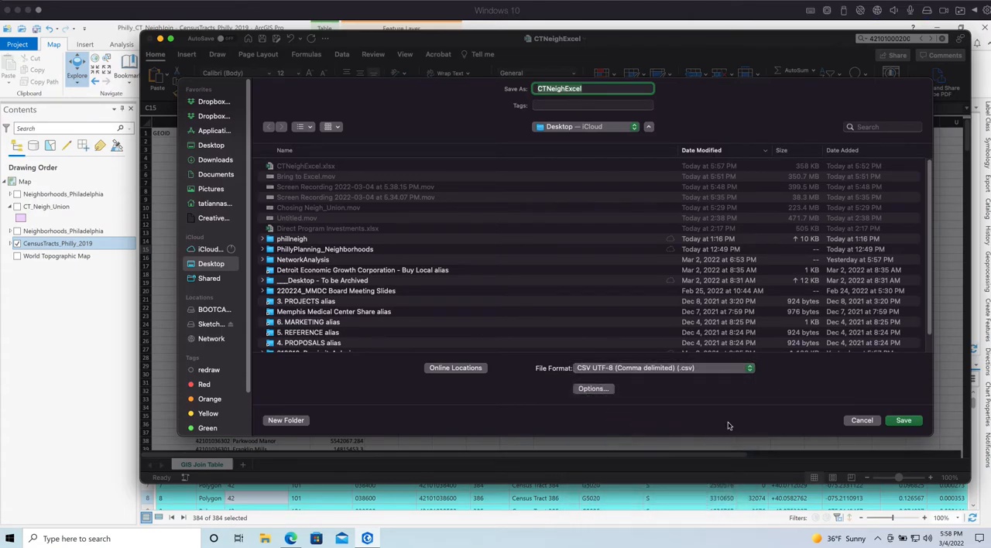
Name the CSV file NeighJoinTable, save it to the Desktop, and close the workbook
drag(593, 86, 472, 81)
text(JoinTable)
drag(534, 88, 585, 77)
key(Left)
text(Neigh)
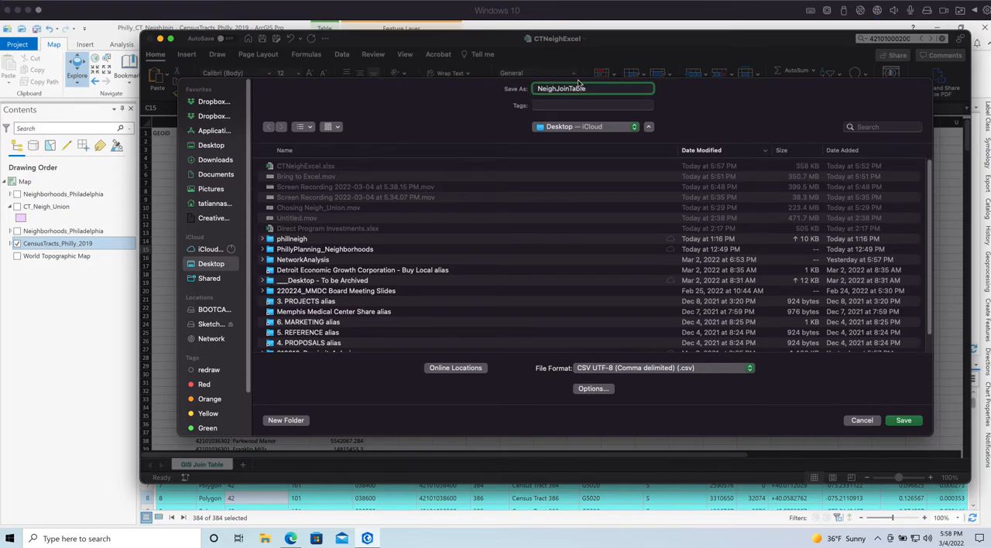
click(901, 419)
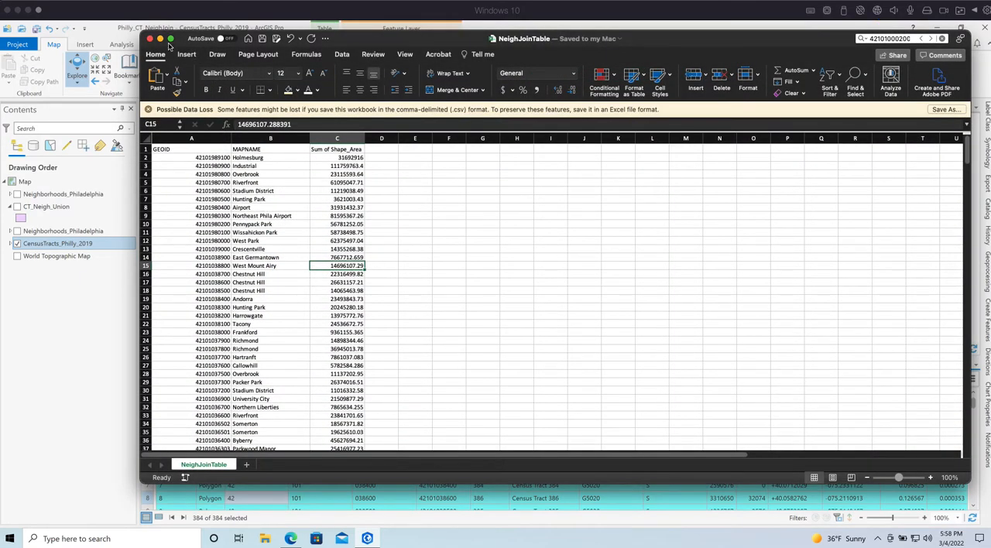
click(149, 38)
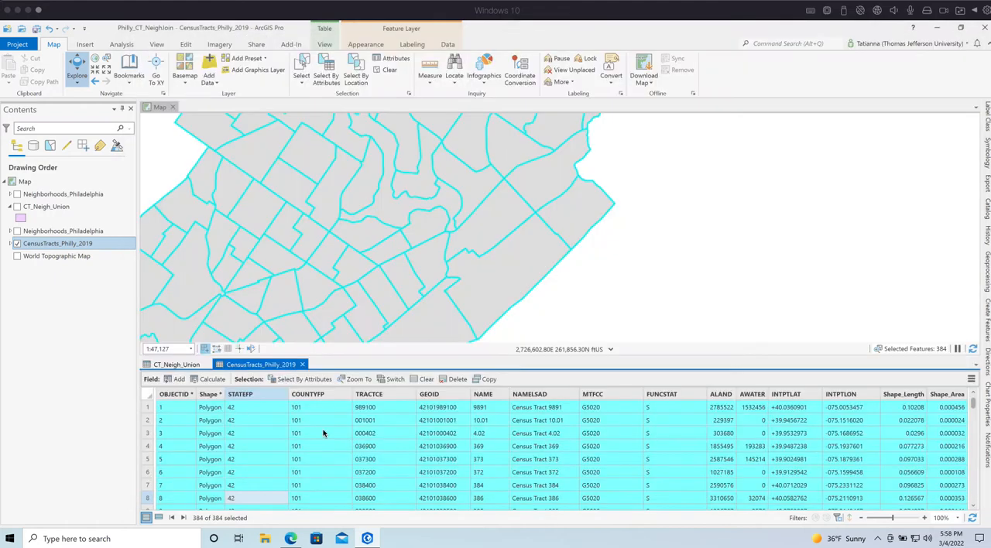
Switch to ArcGIS Pro and clear the selection of all census tracts
click(380, 71)
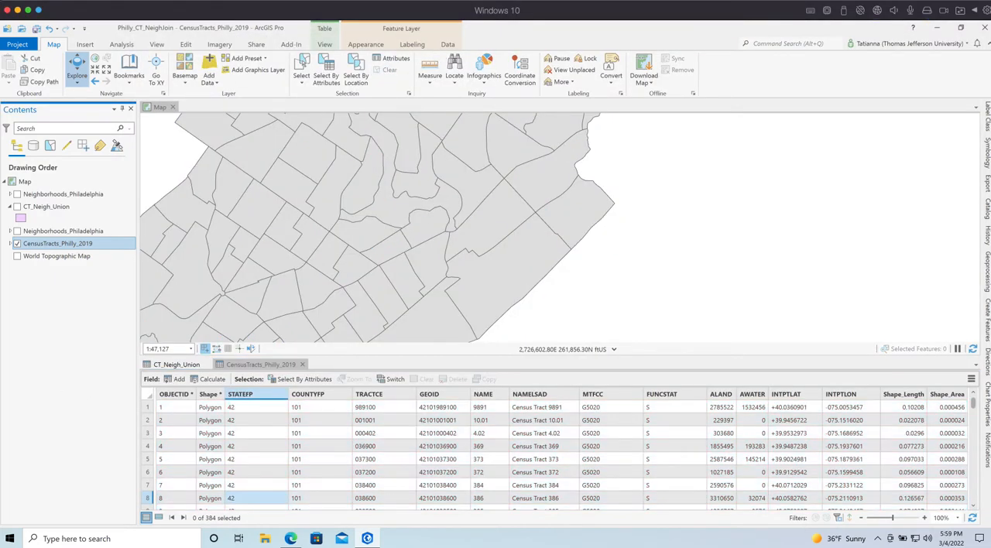
drag(990, 2, 969, 3)
drag(699, 11, 707, 10)
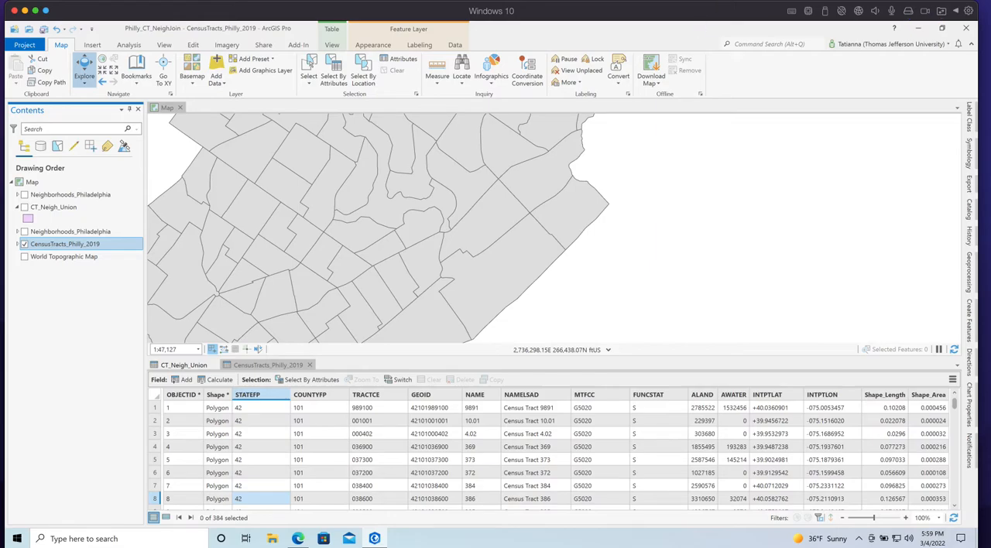
Add a folder connection to the Desktop in the project's Catalog
click(969, 210)
scroll(955, 159, up, 10)
click(663, 210)
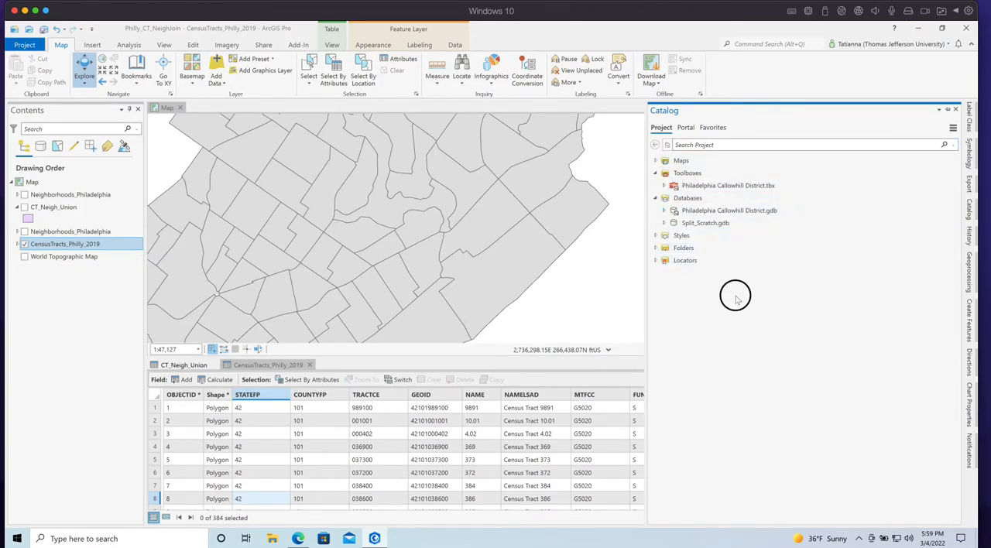
click(723, 175)
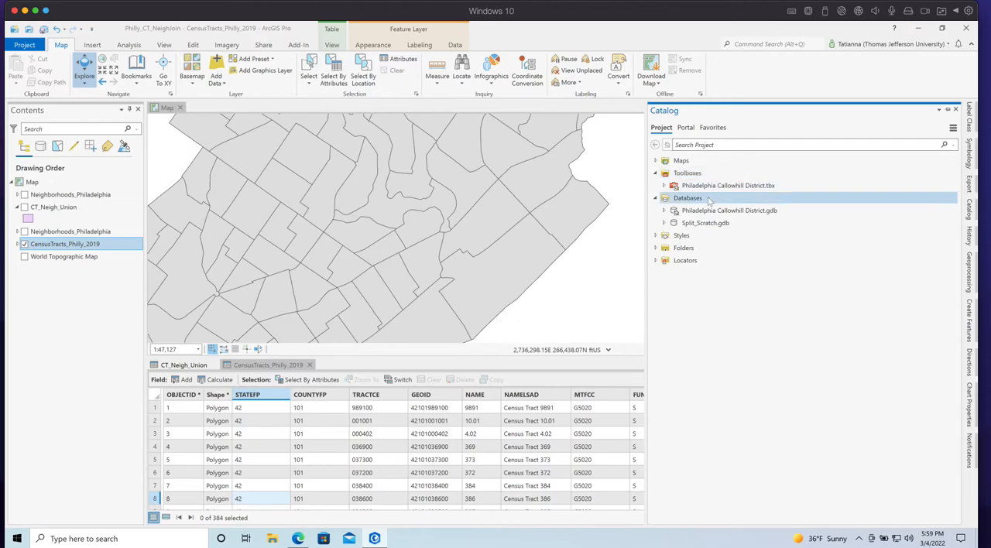
click(655, 248)
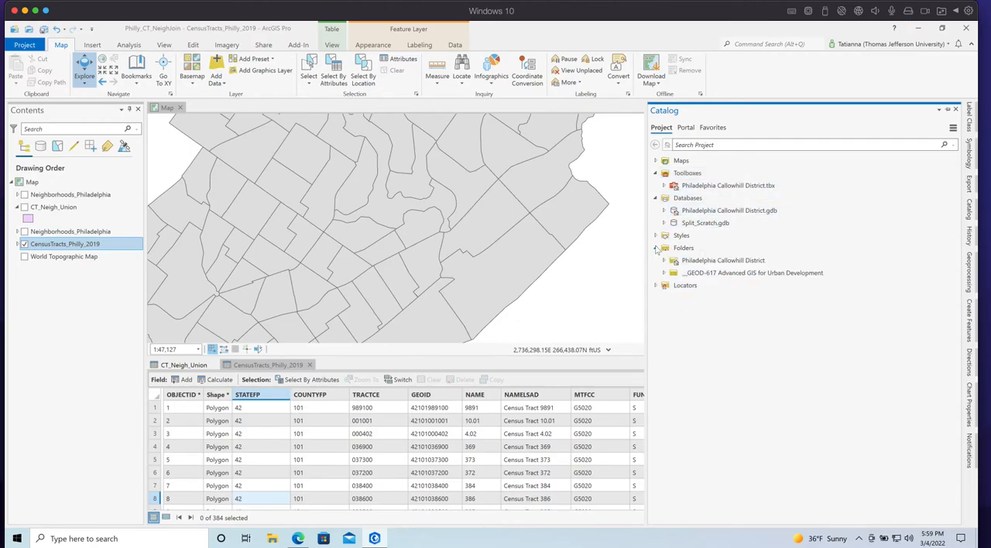
right_click(671, 247)
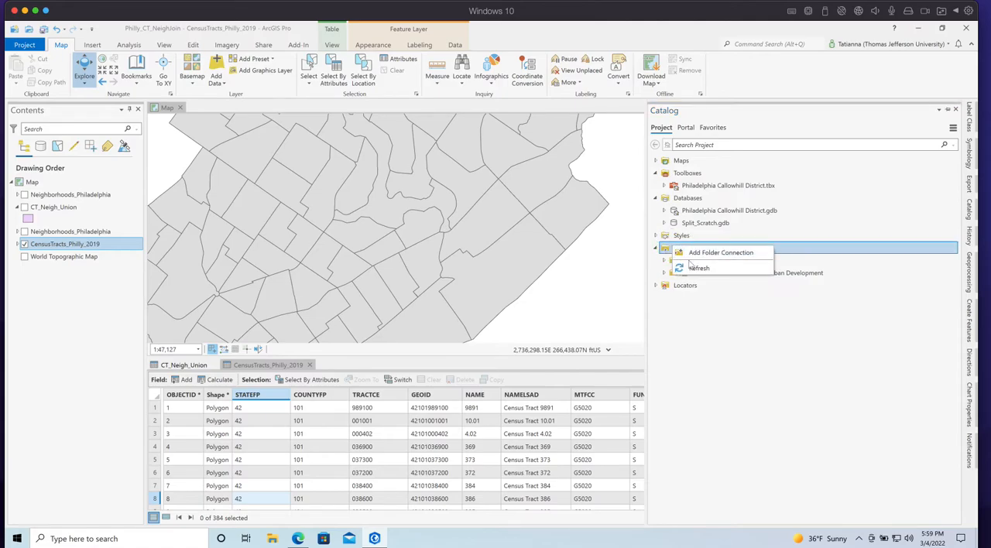
click(720, 253)
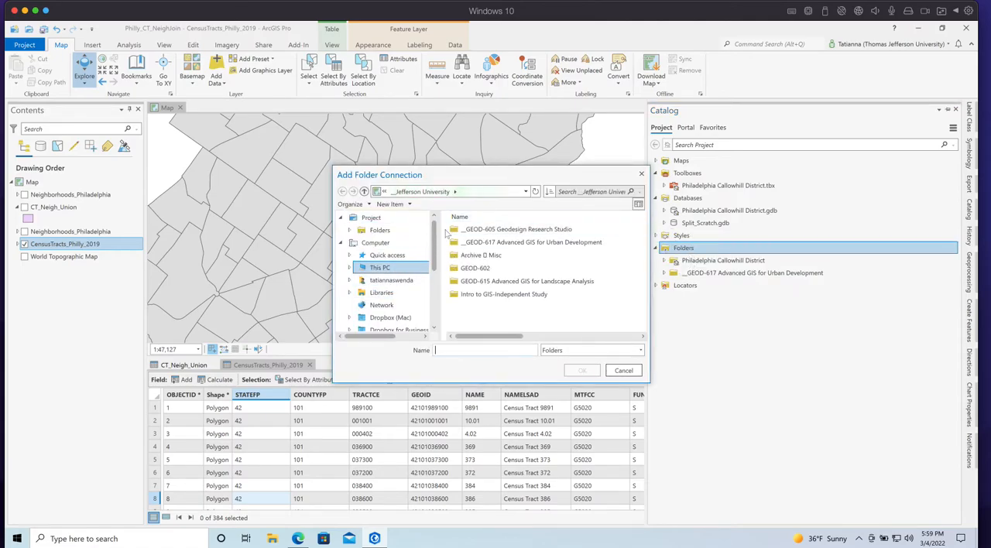
mouse_move(428, 237)
mouse_down()
mouse_move(429, 286)
mouse_move(429, 251)
mouse_up()
drag(424, 333, 424, 368)
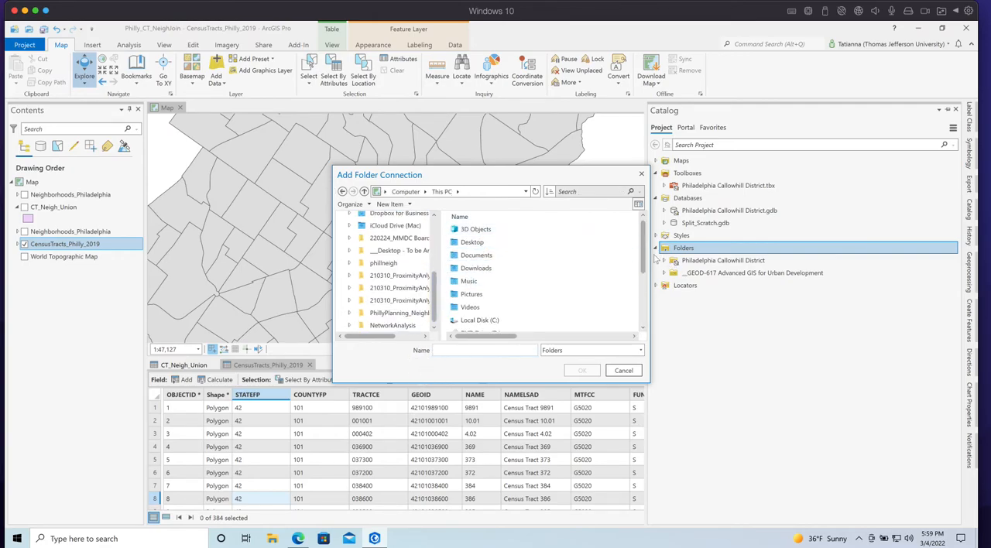
click(499, 242)
click(586, 370)
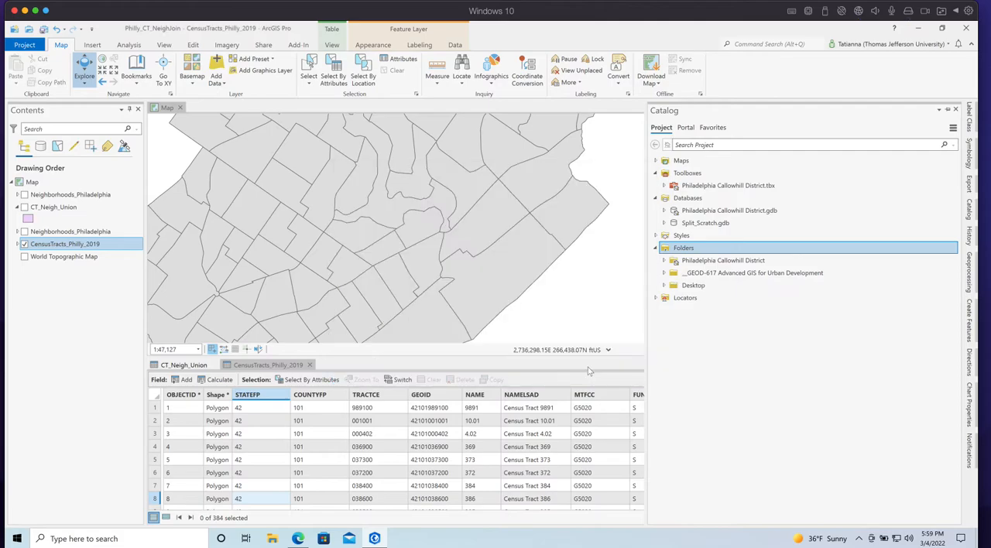
Add NeighJoinTable.csv from the connected Desktop folder to the map as a standalone table and open its attribute table
click(664, 286)
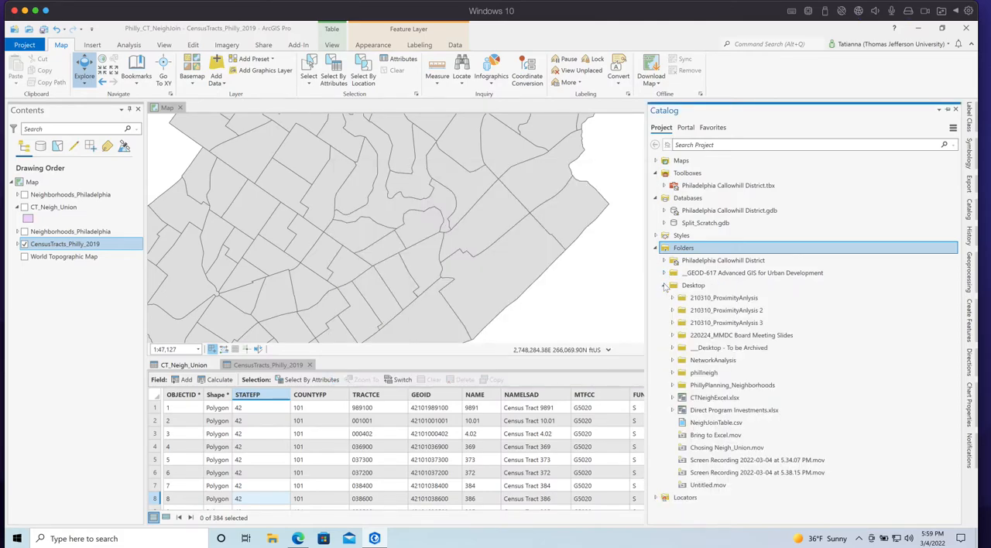
click(730, 420)
click(36, 310)
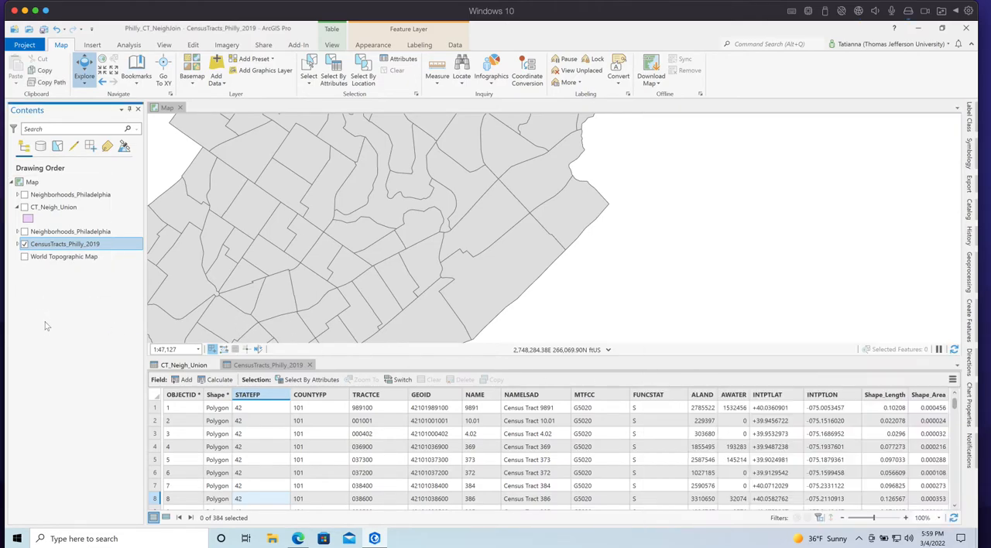
right_click(65, 281)
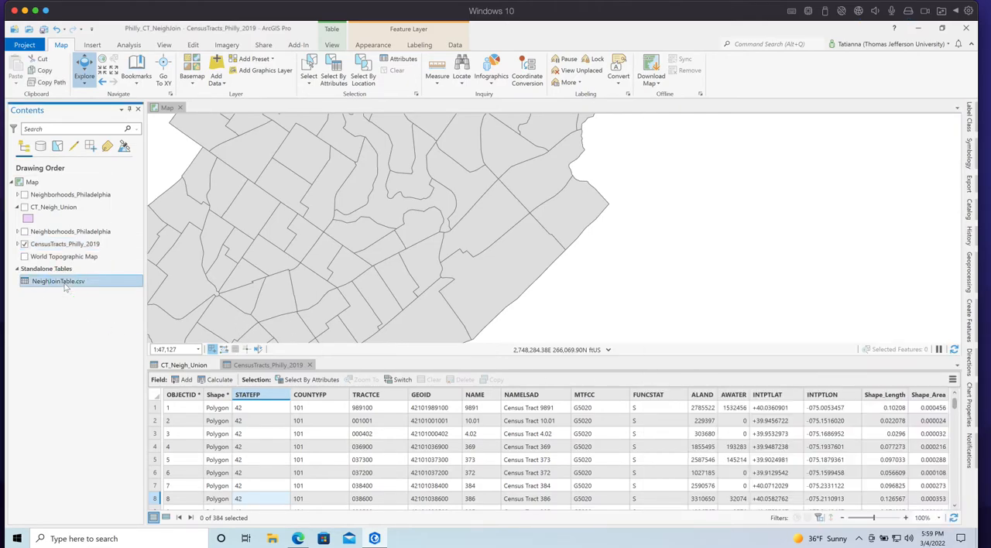
click(88, 68)
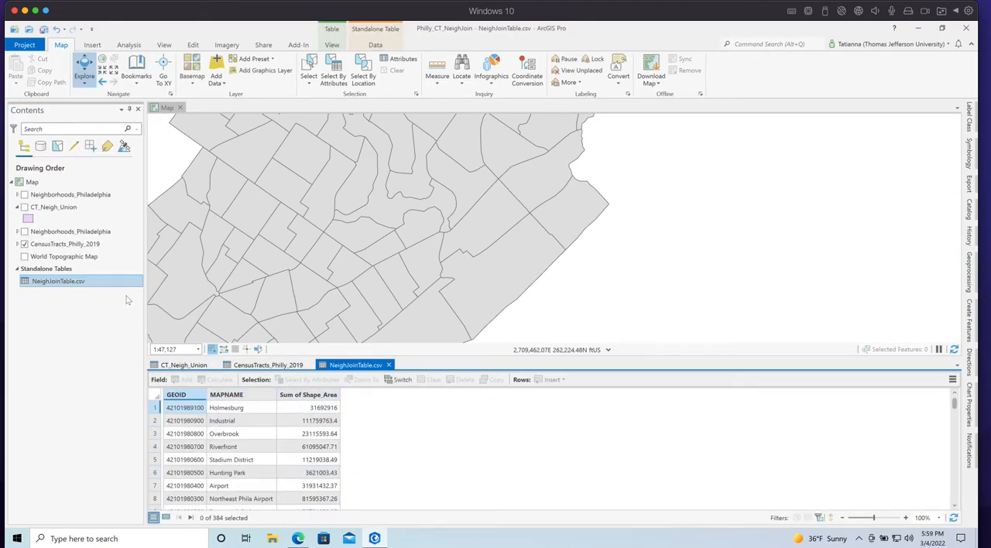
Close the CT_Neigh_Union table and add a field named GEOID2 to the CensusTracts_Philly_2019 attribute table
right_click(61, 244)
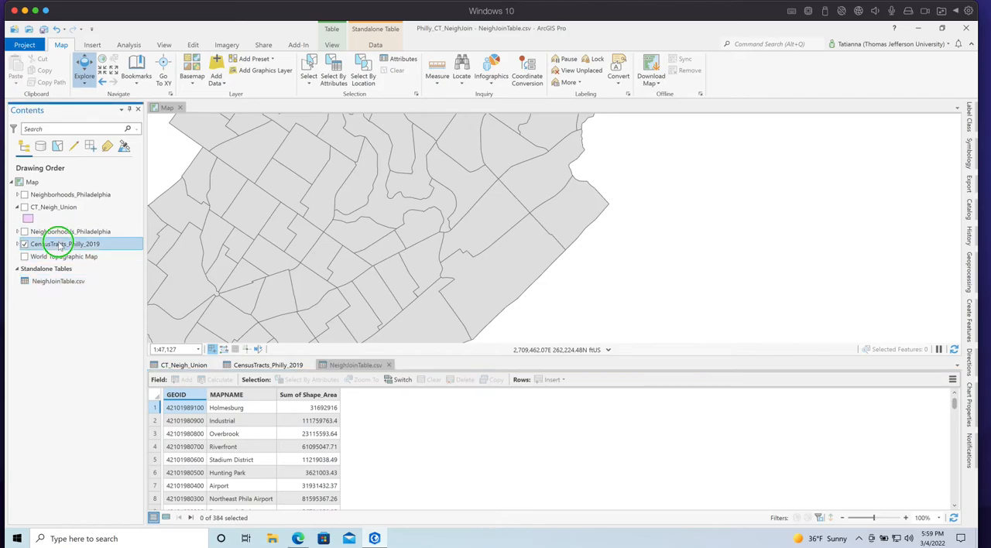
click(236, 364)
click(212, 364)
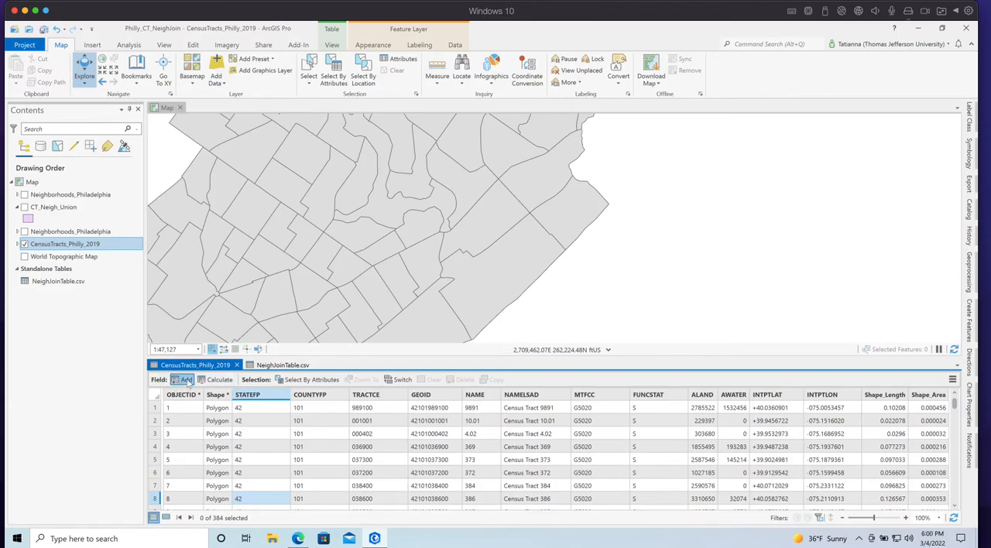
click(186, 380)
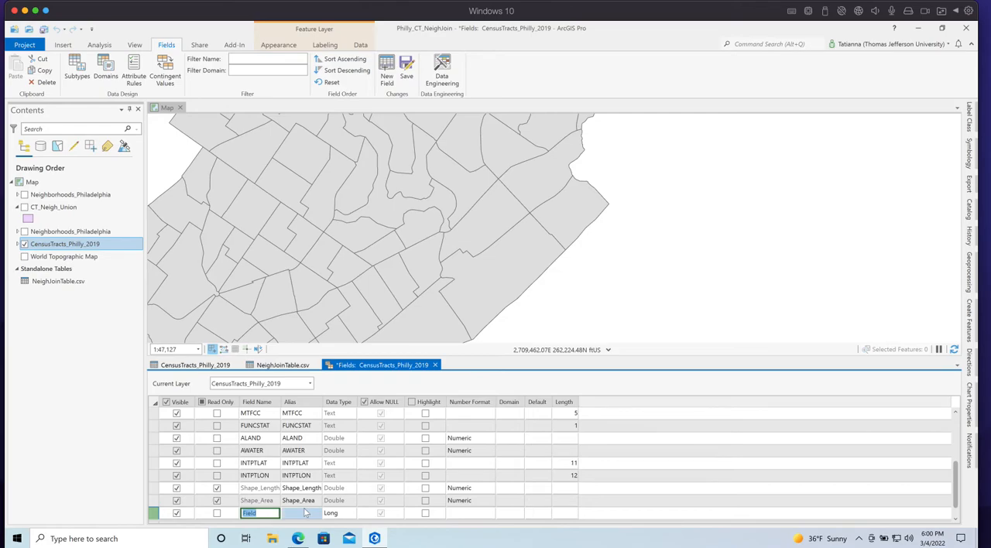
text(GEOID2)
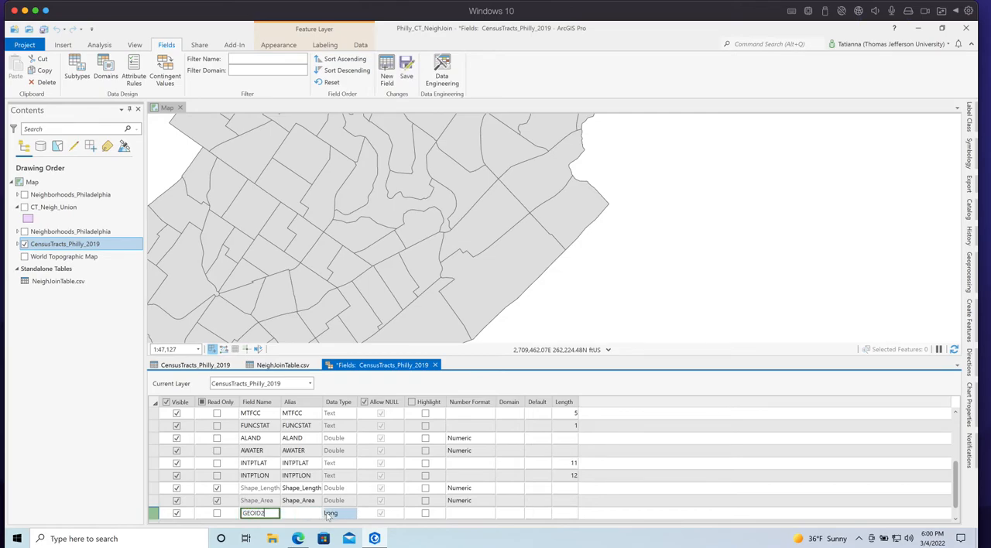
Set the data type of the GEOID2 field to Double and save the field changes
click(340, 517)
click(338, 517)
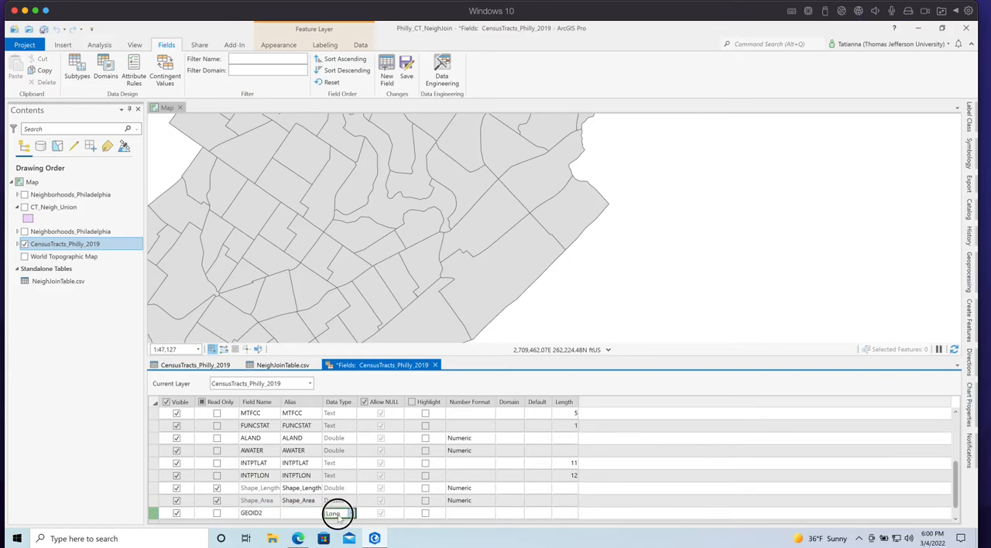
click(350, 513)
click(337, 450)
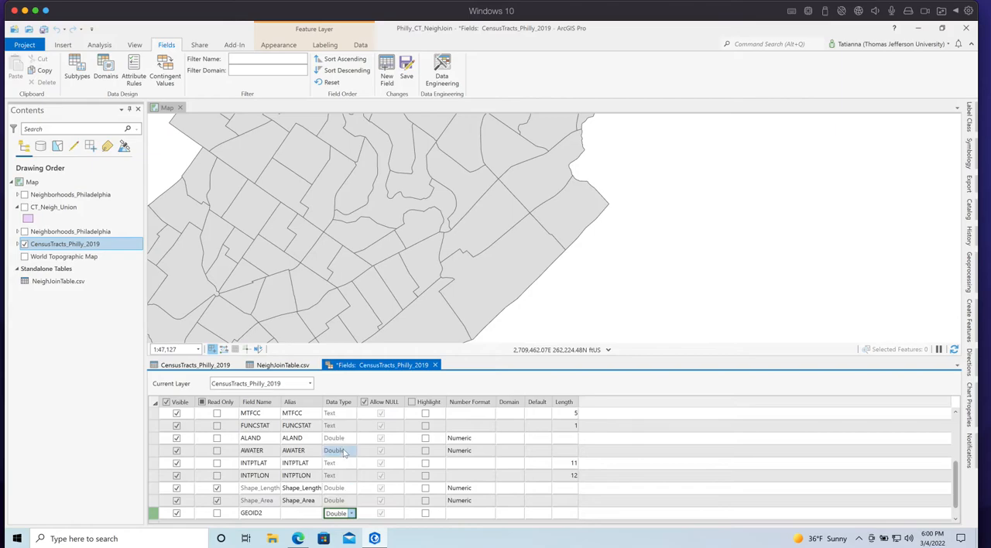
click(405, 70)
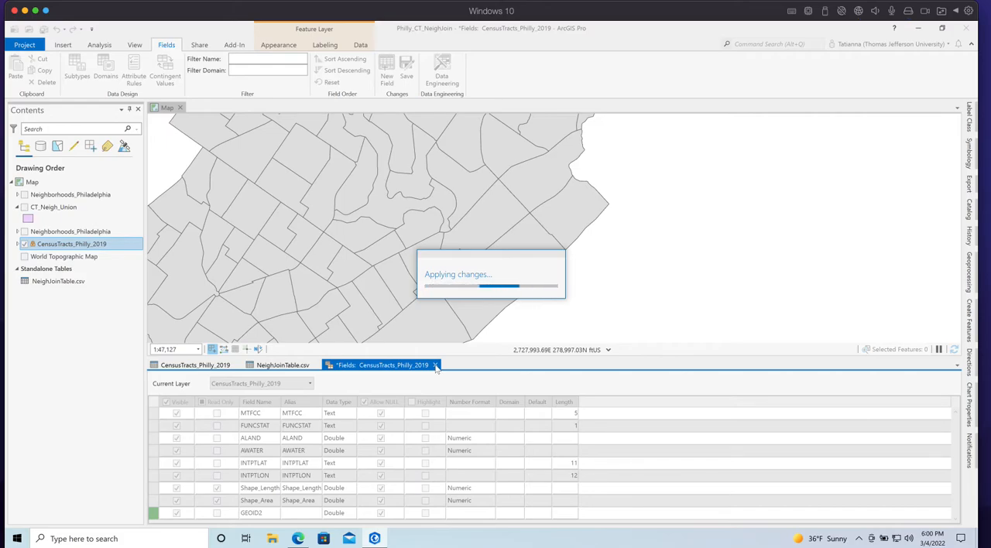
Close the fields view along with the NeighJoinTable.csv and CensusTracts_Philly_2019 attribute tables
click(435, 366)
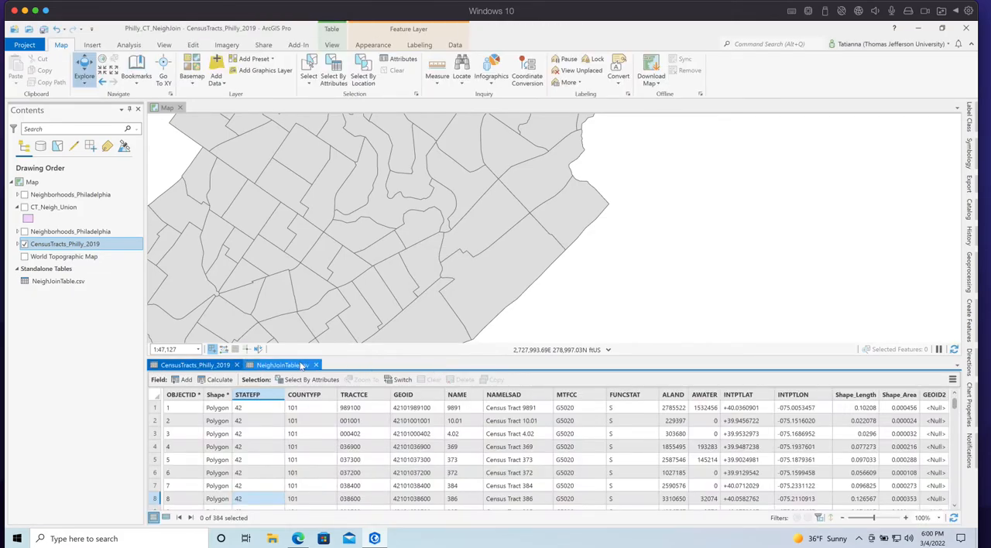
click(316, 364)
click(236, 364)
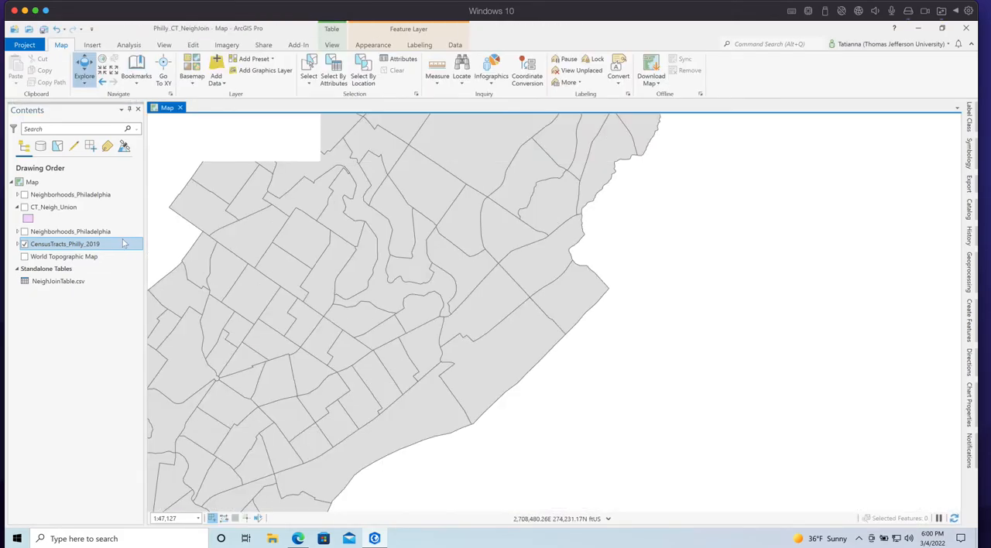
Try to join NeighJoinTable.csv to CensusTracts_Philly_2019, with GEOID2 as the input field and GEOID as the join field
right_click(48, 245)
click(20, 300)
click(85, 246)
right_click(86, 246)
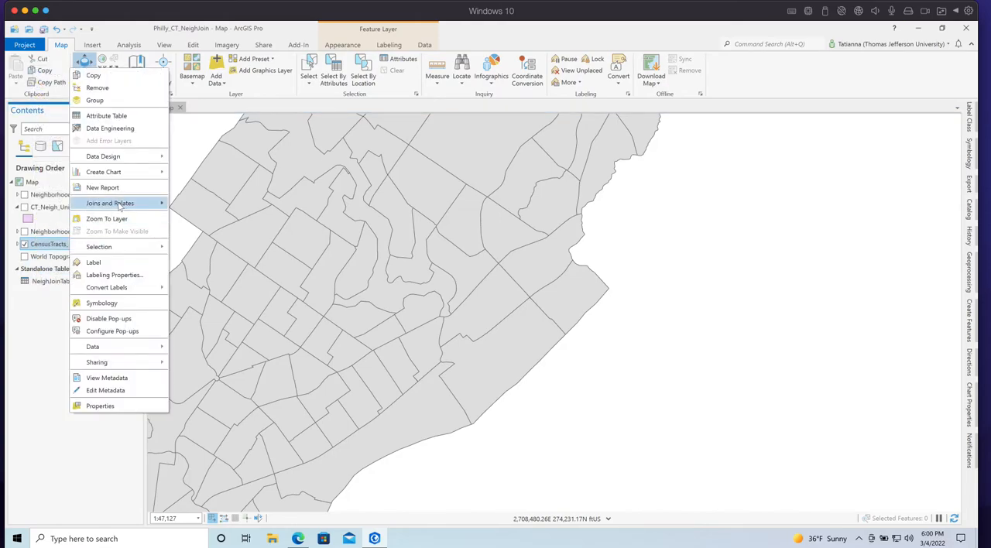
mouse_move(124, 204)
click(200, 204)
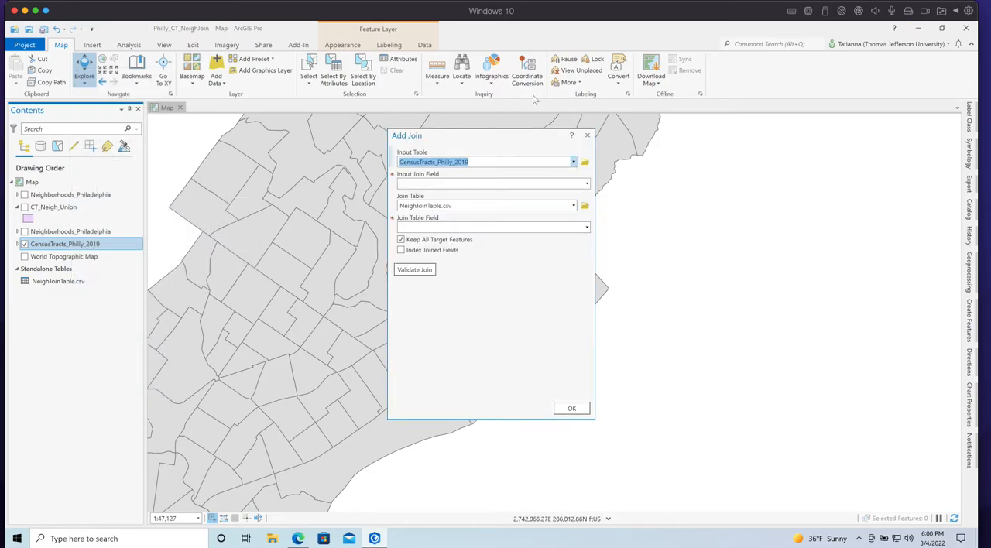
click(587, 184)
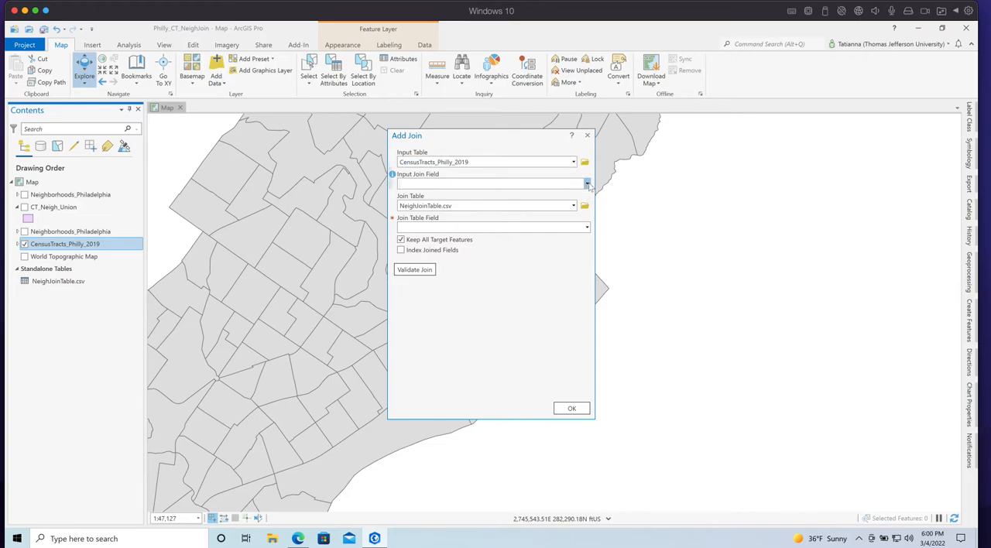
click(587, 184)
mouse_move(585, 218)
mouse_down()
mouse_move(584, 202)
mouse_move(586, 226)
mouse_up()
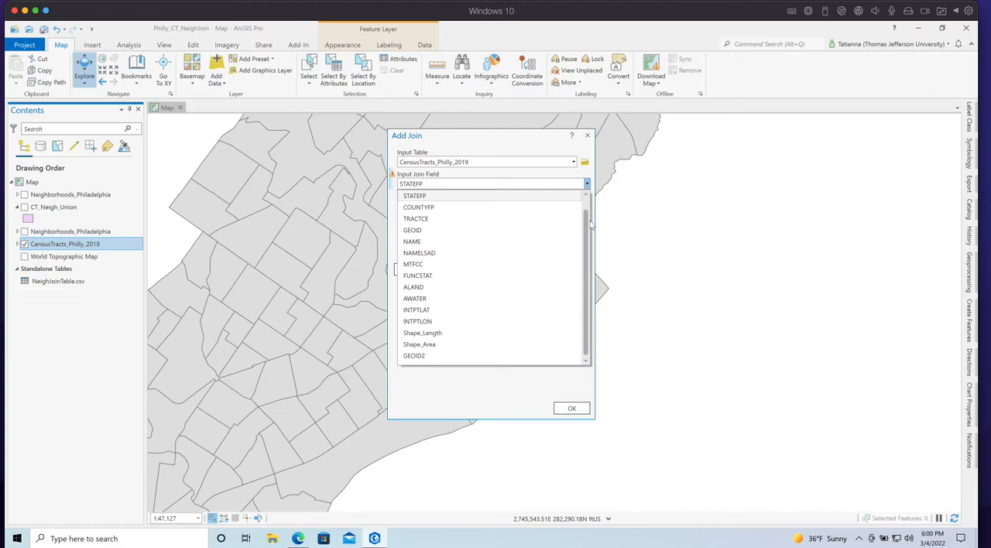
click(428, 357)
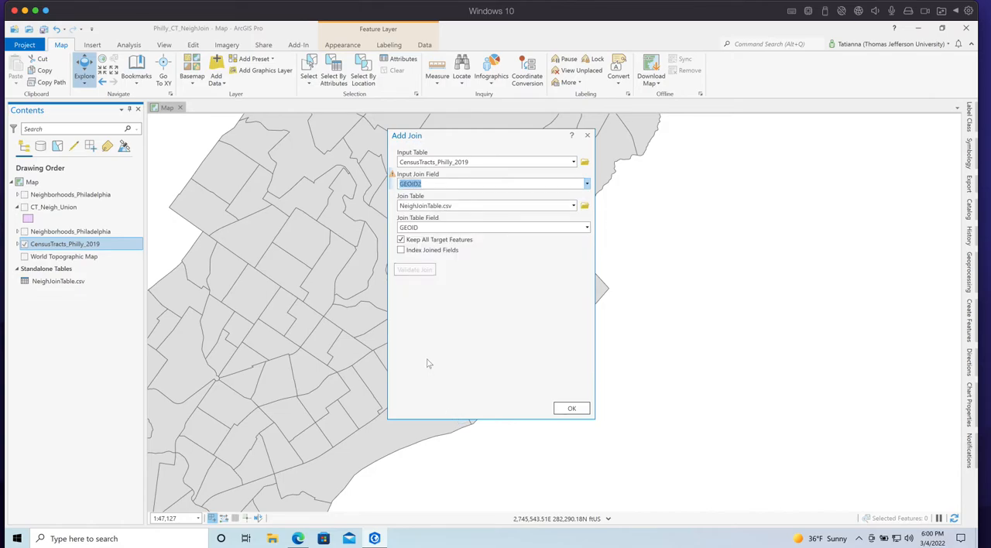
click(571, 407)
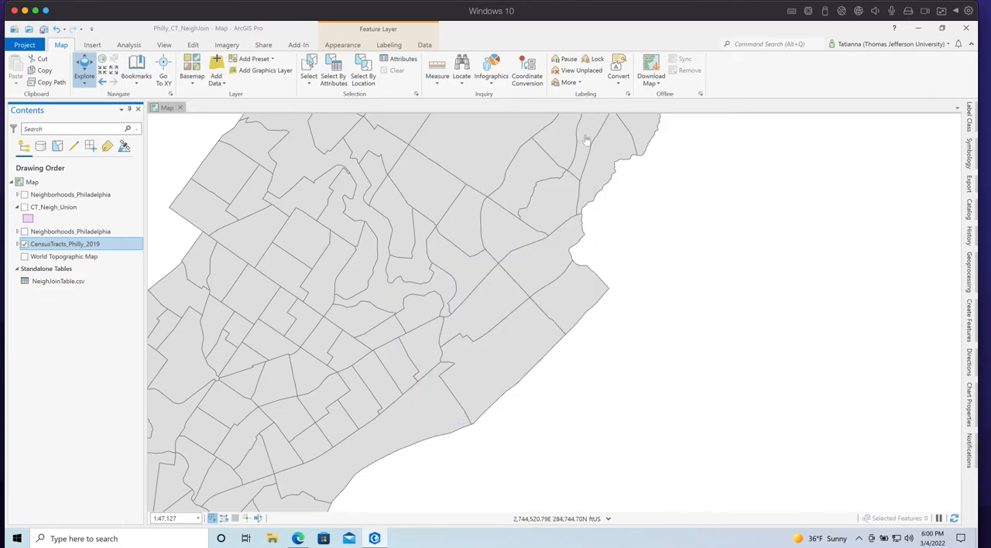
Calculate GEOID2 in the CensusTracts_Philly_2019 attribute table with the Python 3 expression !GEOID!, and close the table
right_click(55, 244)
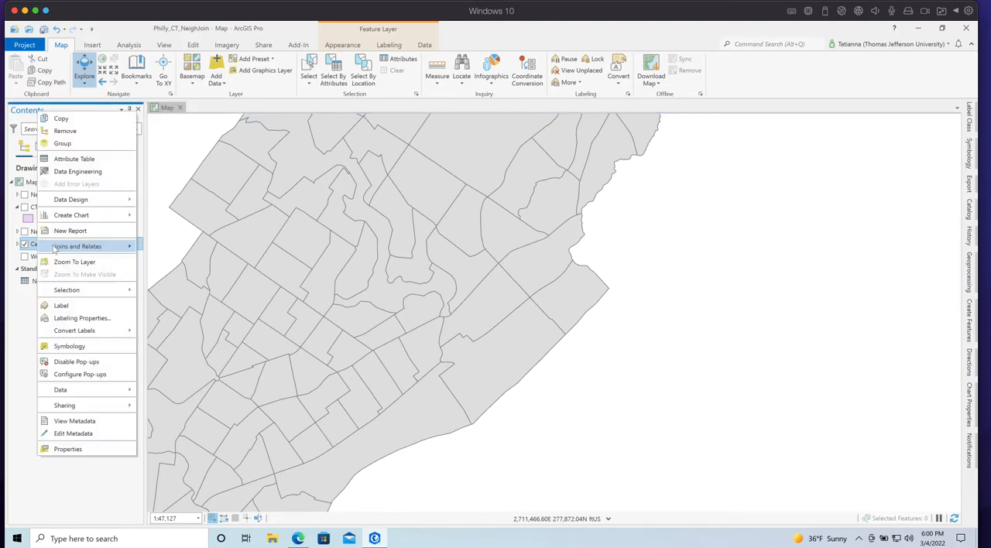
click(85, 161)
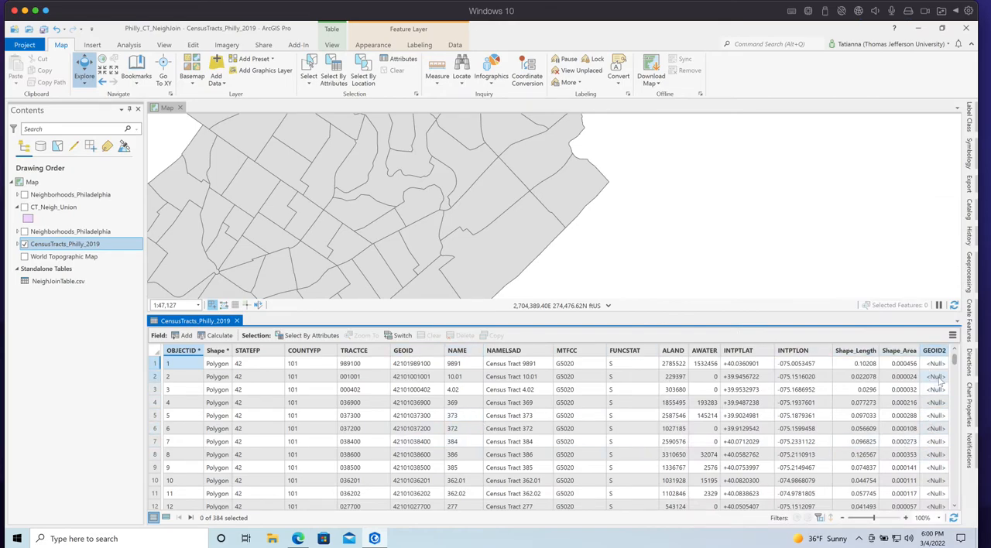
right_click(935, 352)
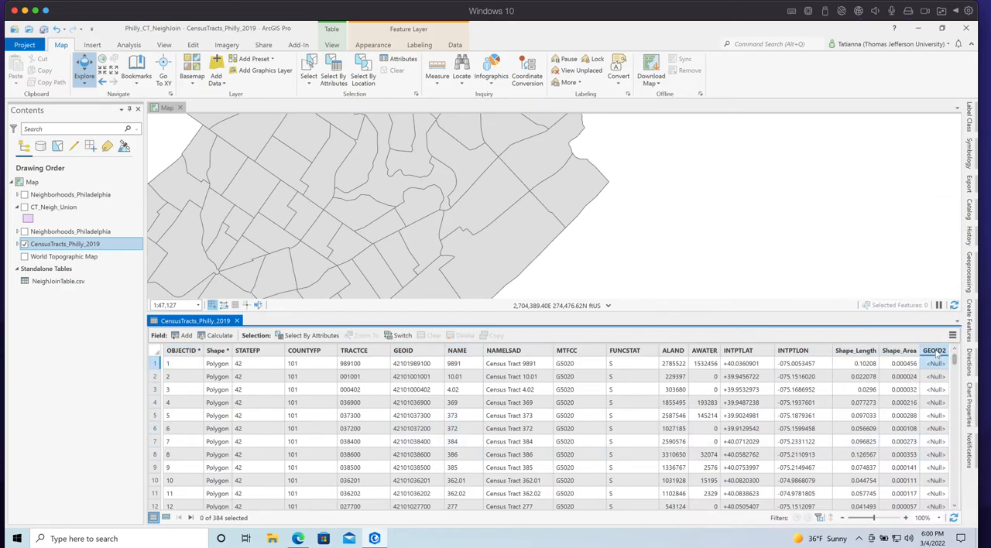
click(856, 409)
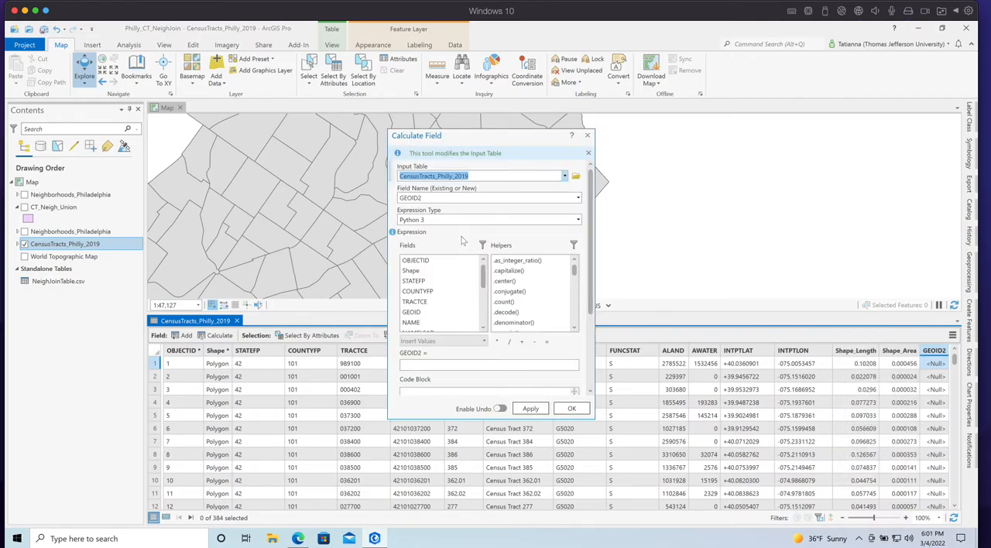
click(418, 313)
double_click(418, 312)
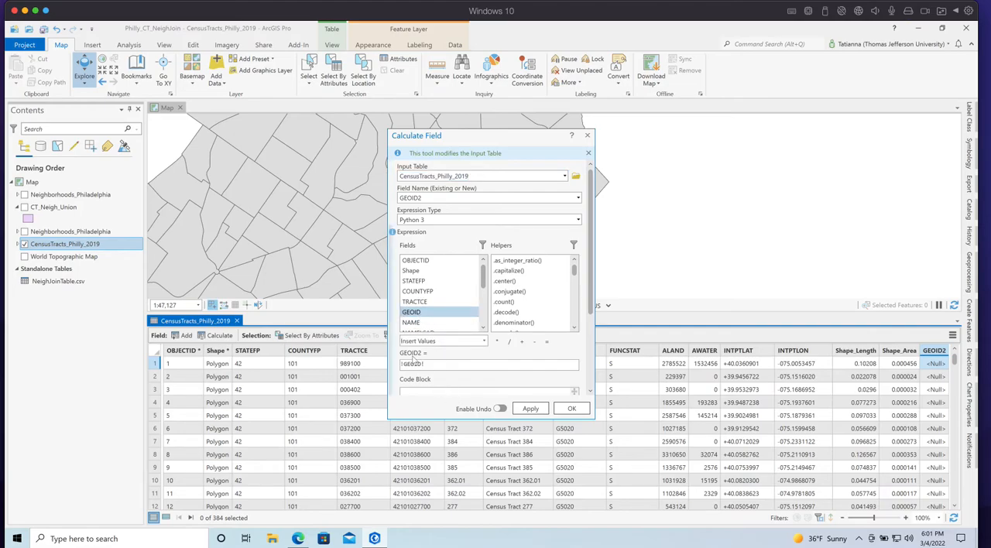
click(572, 407)
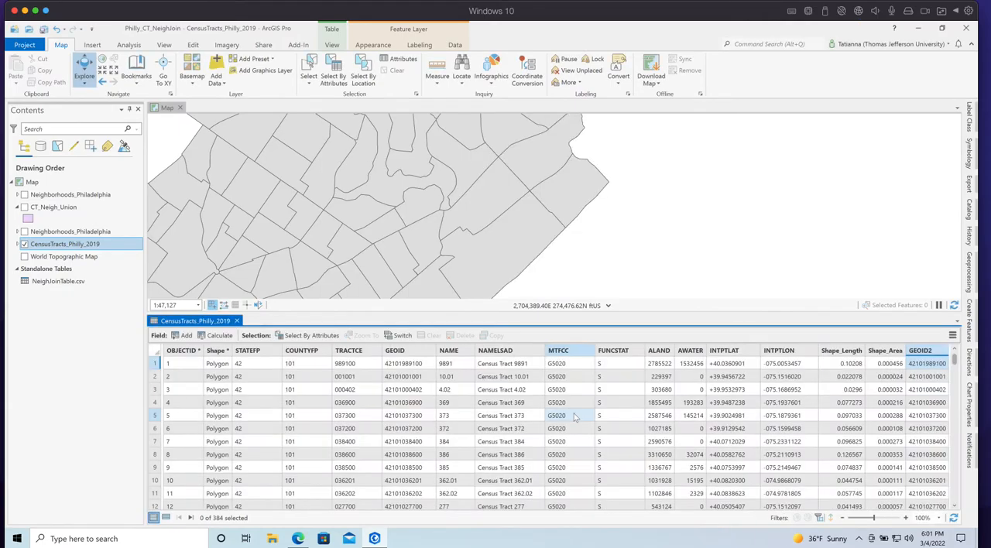
click(237, 320)
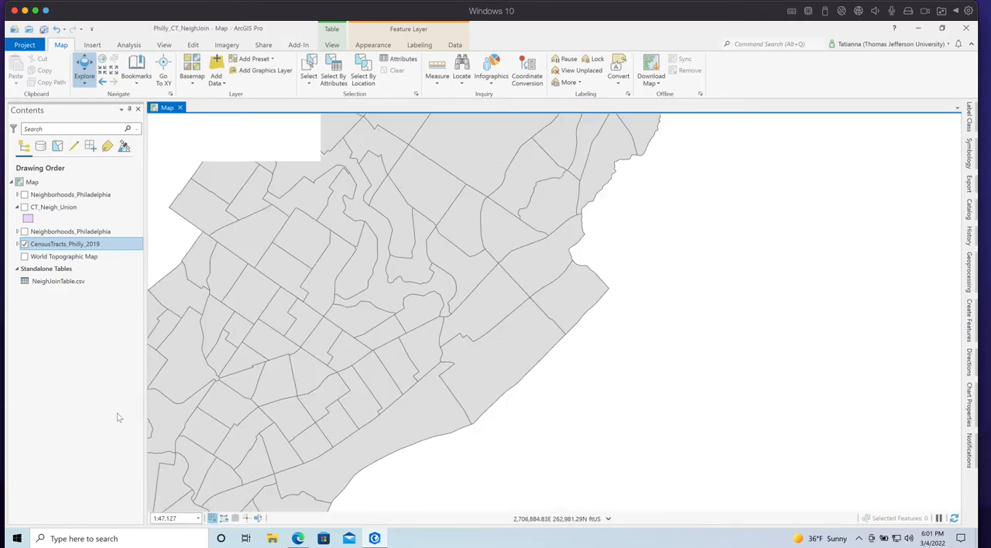
Set up a join of NeighJoinTable.csv to CensusTracts_Philly_2019 that matches input field GEOID2 to join field GEOID
right_click(70, 244)
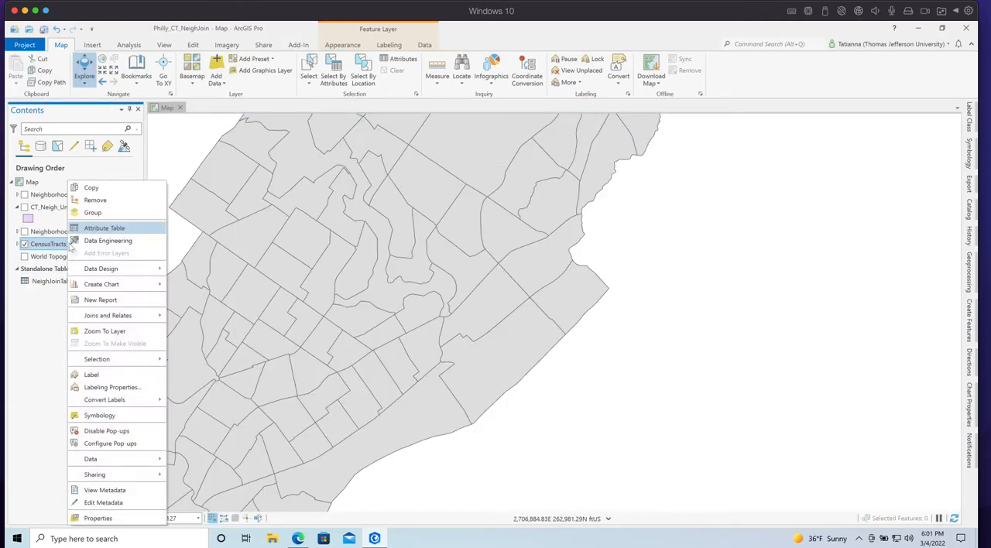
mouse_move(131, 319)
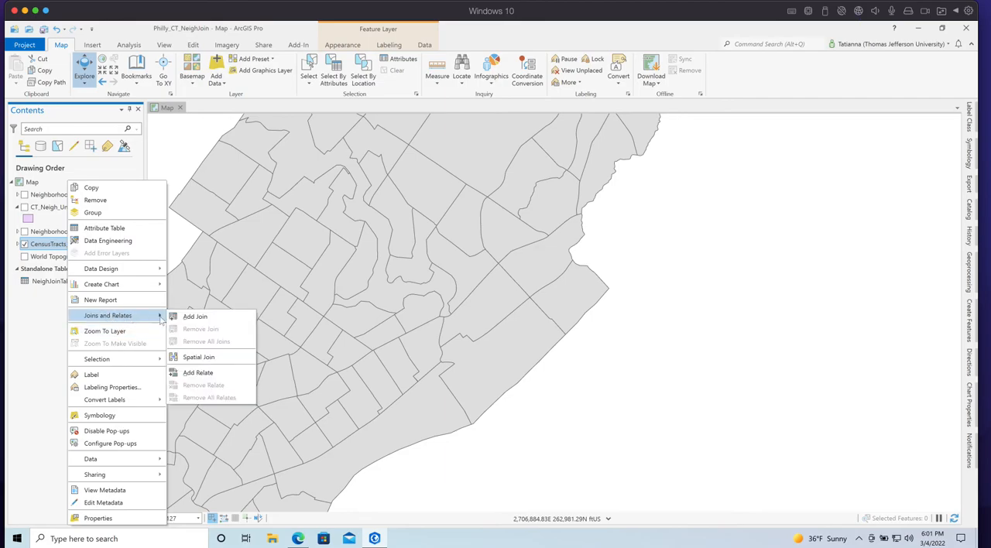
click(193, 316)
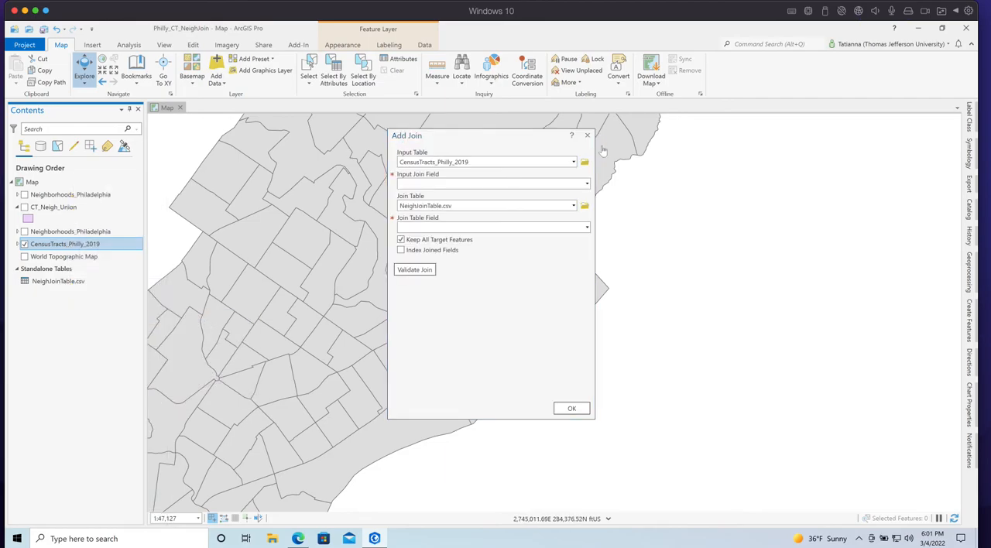
click(586, 184)
drag(585, 257, 585, 265)
click(450, 356)
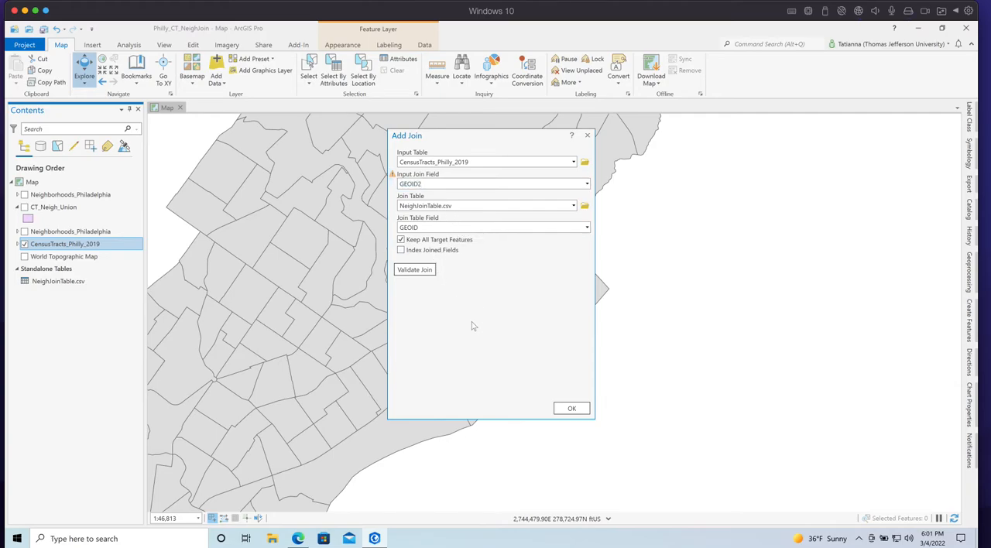
Validate the join, read through its validation message, apply the join and save the project
click(426, 272)
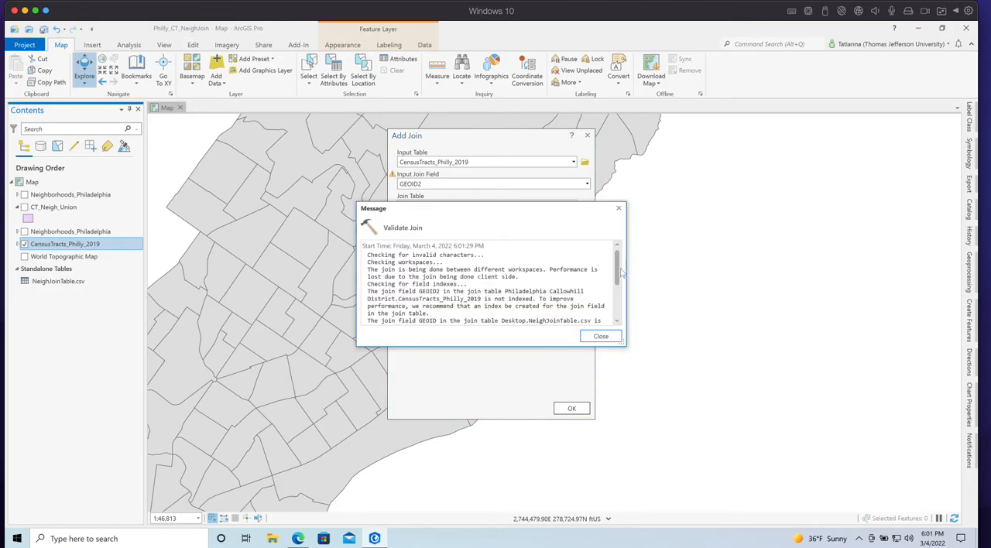
drag(622, 267, 615, 315)
drag(438, 311, 586, 310)
click(601, 336)
click(571, 408)
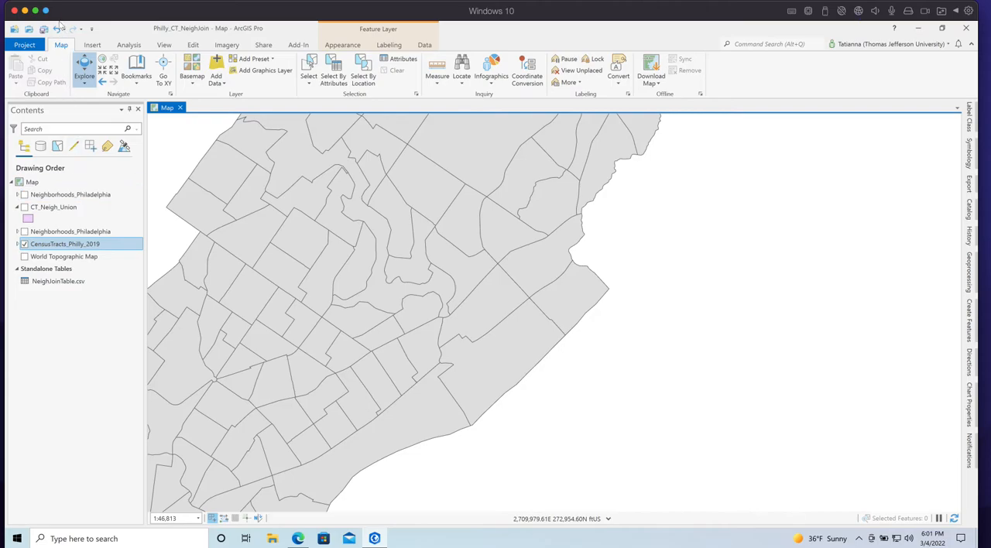
click(44, 29)
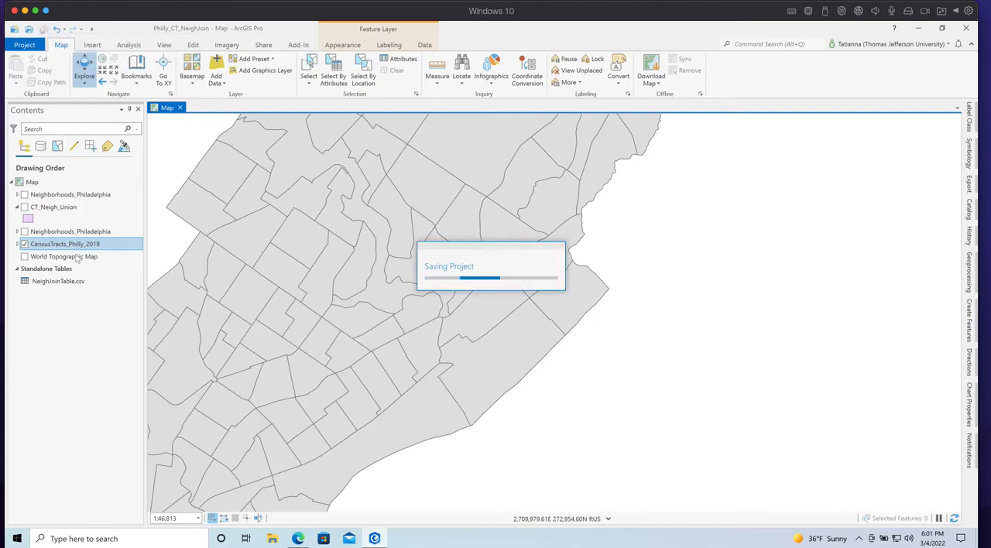
Change the primary symbology of CensusTracts_Philly_2019 to Unique Values
click(18, 243)
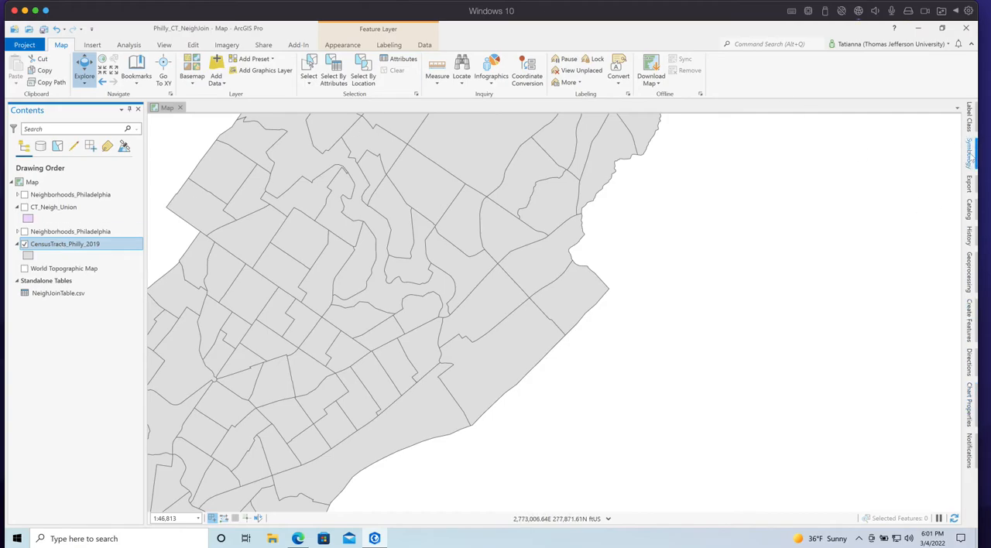
click(967, 155)
click(954, 164)
click(791, 235)
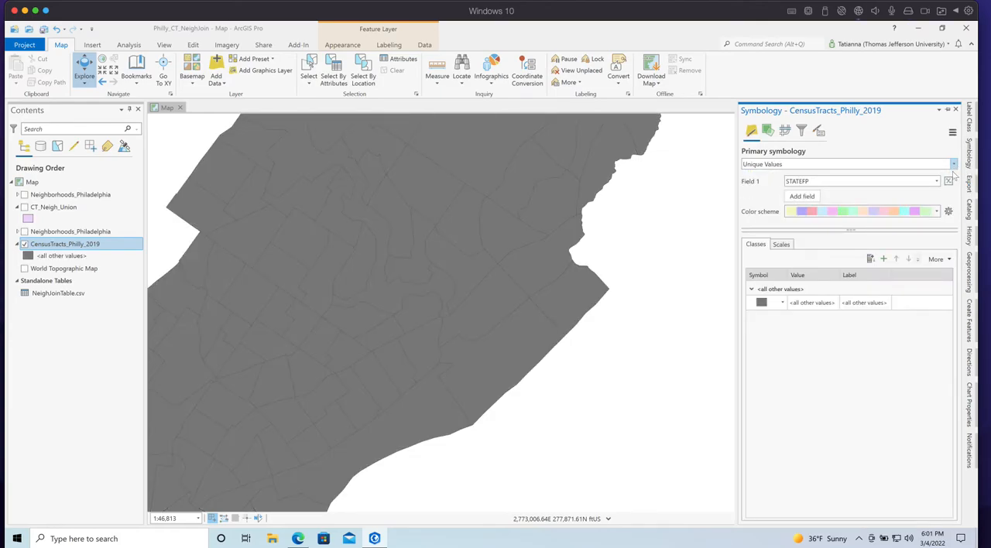
Symbolize the census tracts by the MAPNAME field and generate the full list of unique values
click(936, 181)
drag(938, 199, 935, 258)
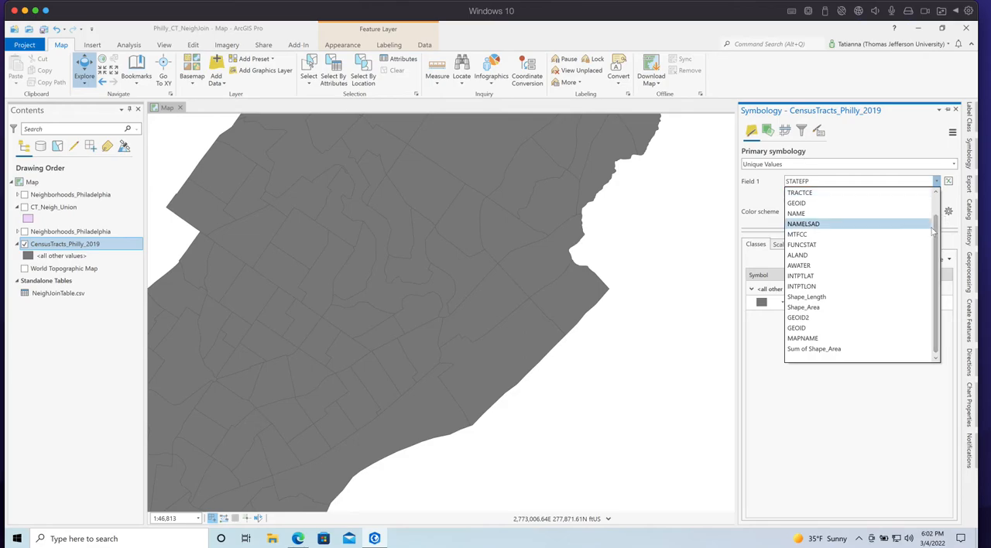
click(938, 225)
click(940, 230)
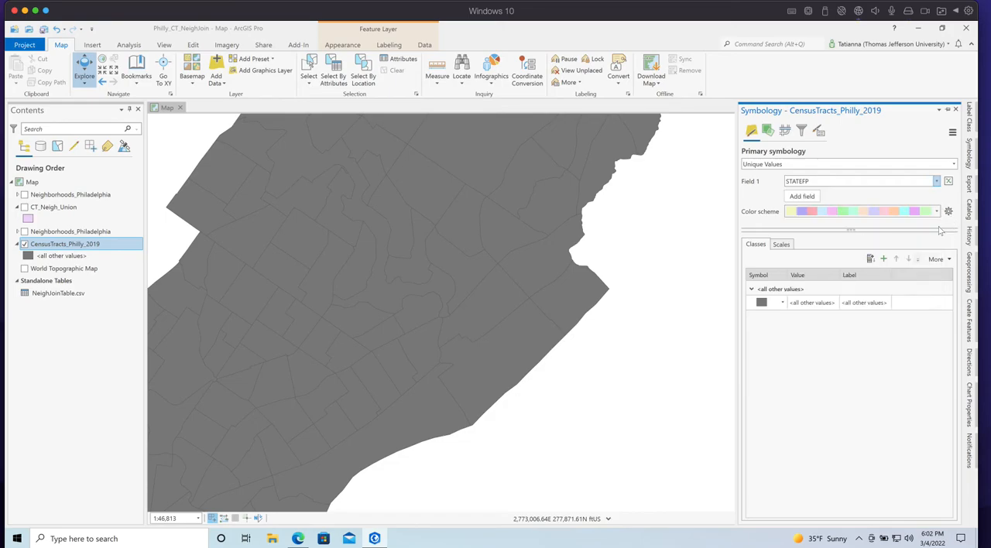
click(938, 181)
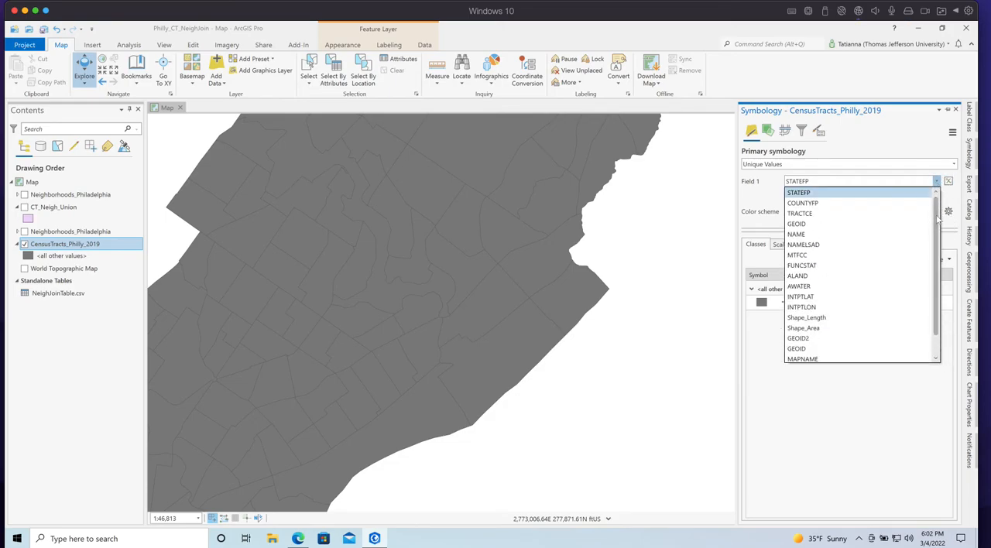
scroll(811, 353, down, 1)
click(808, 338)
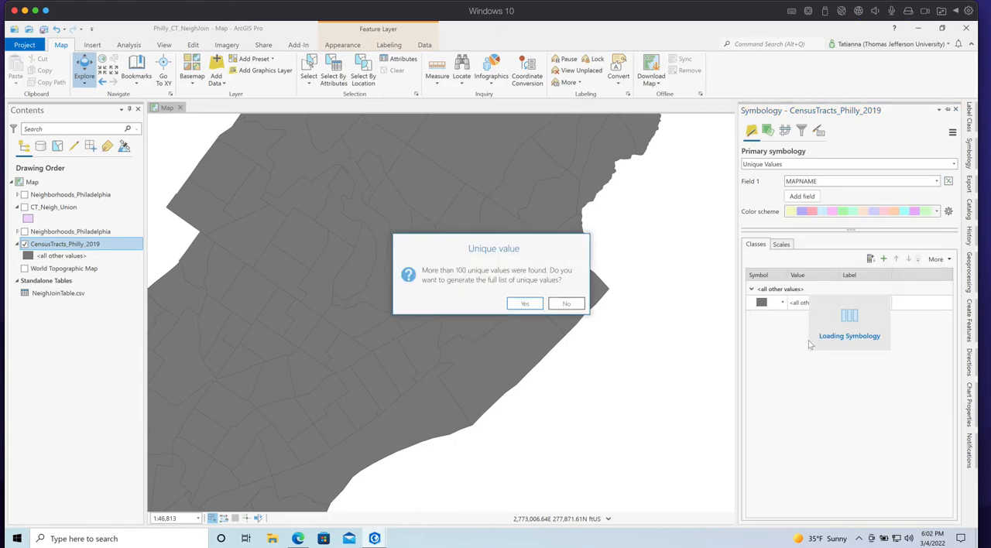
click(532, 304)
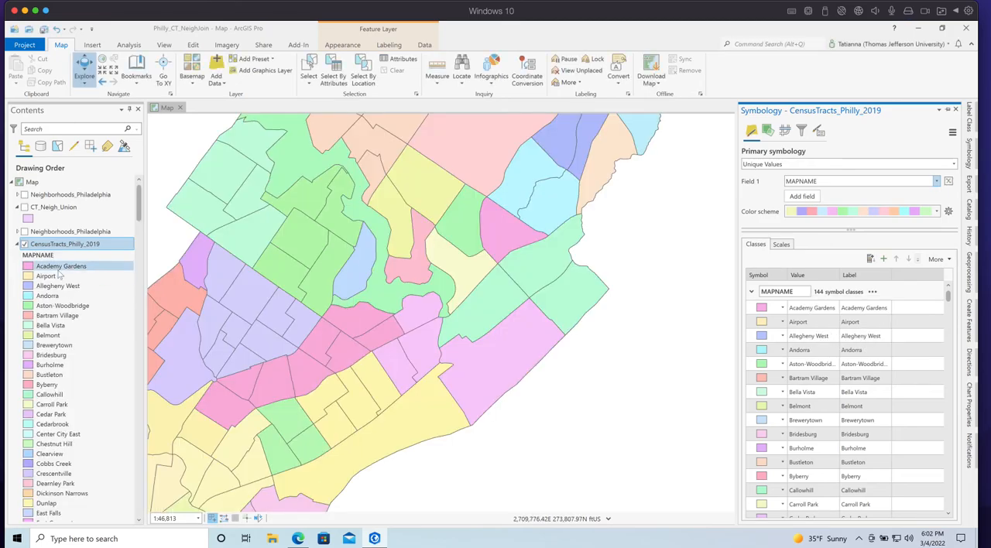
Collapse the CensusTracts_Philly_2019 legend and show the first-listed Neighborhoods_Philadelphia layer over the tracts to compare boundaries
click(15, 245)
click(16, 245)
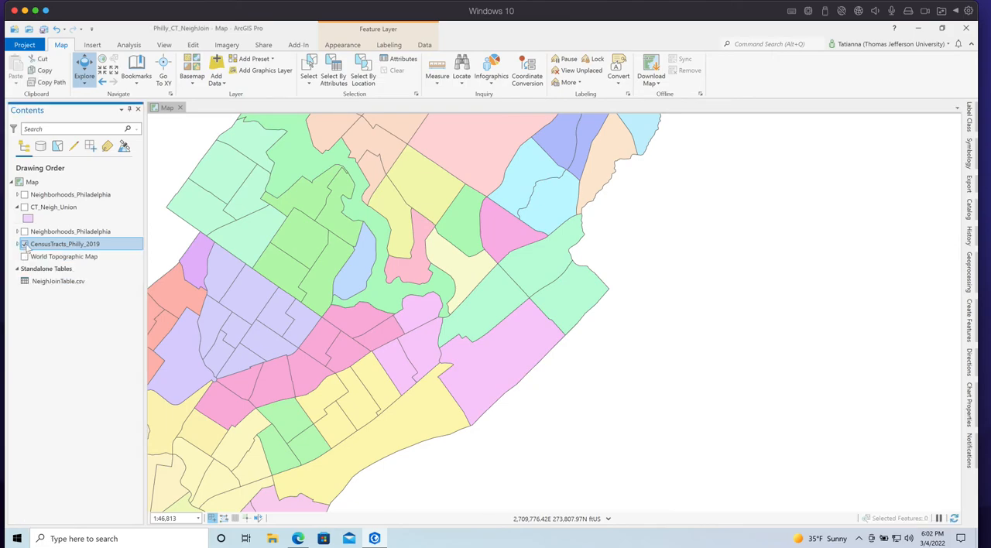
click(25, 195)
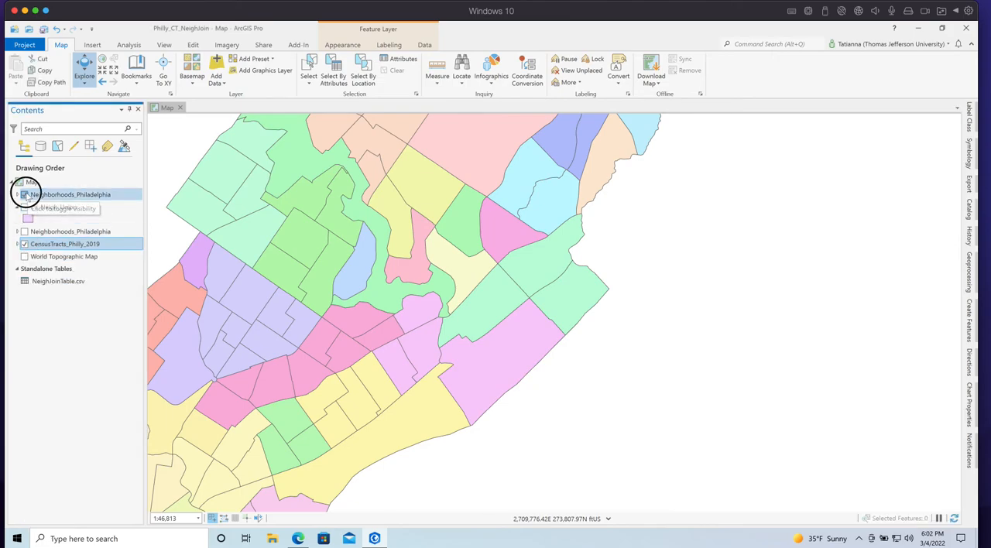
click(25, 195)
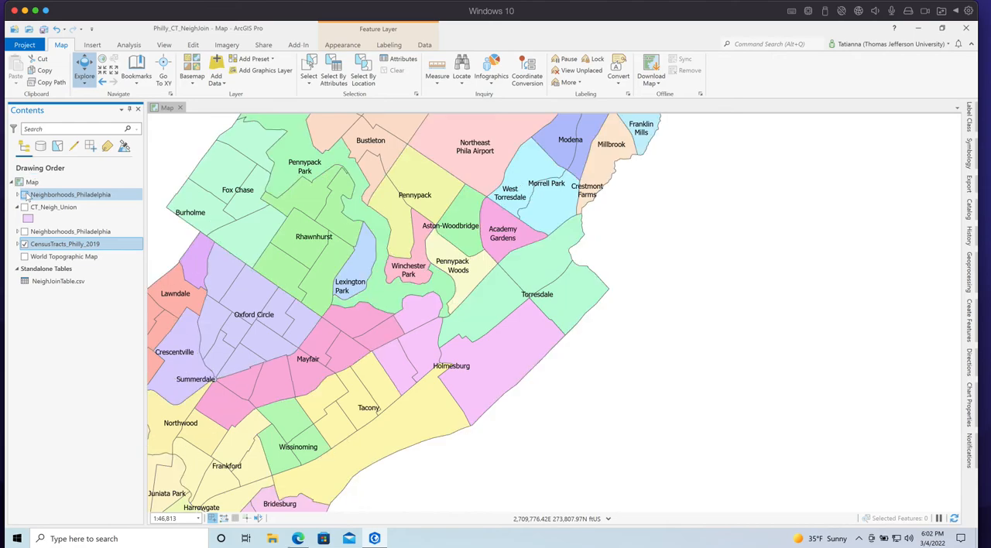
click(25, 195)
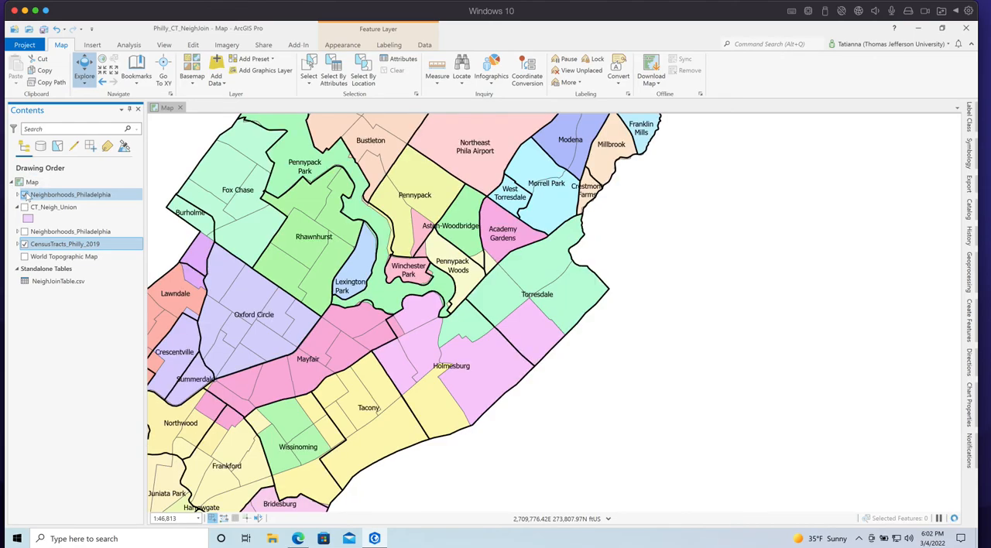